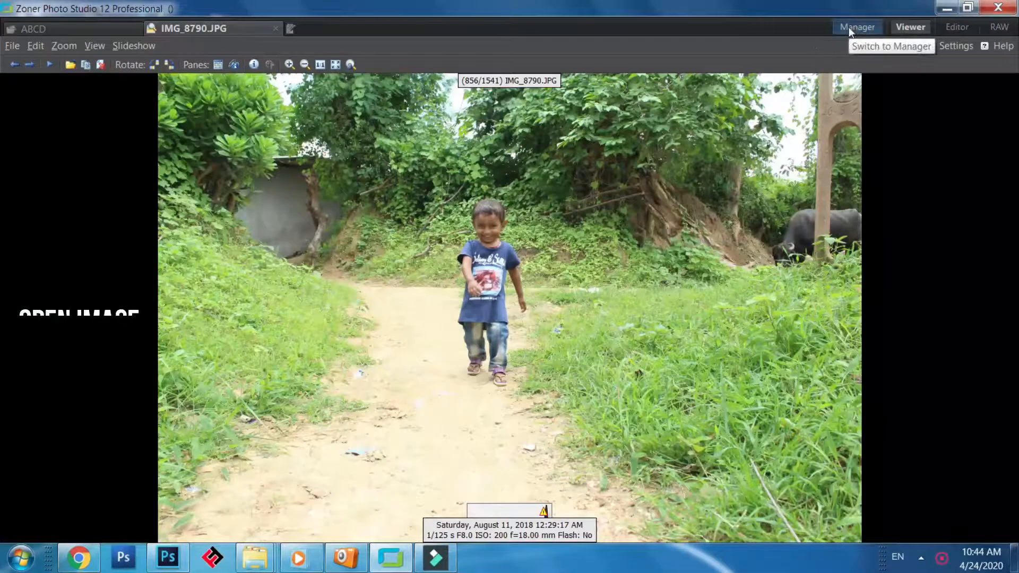
# - Open IMG_8790.JPG from the photo manager in Photoshop
pyautogui.click(849, 27)
pyautogui.moveTo(683, 375); pyautogui.dragTo(298, 381)
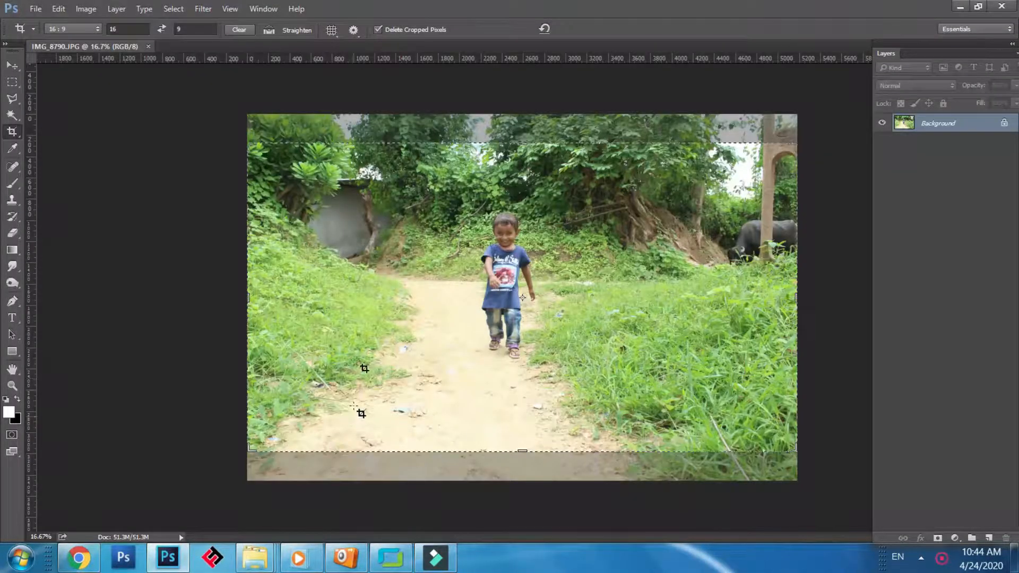
# - Try cropping the photo to a 16:9 ratio across its full width and undo the crop
pyautogui.click(74, 29)
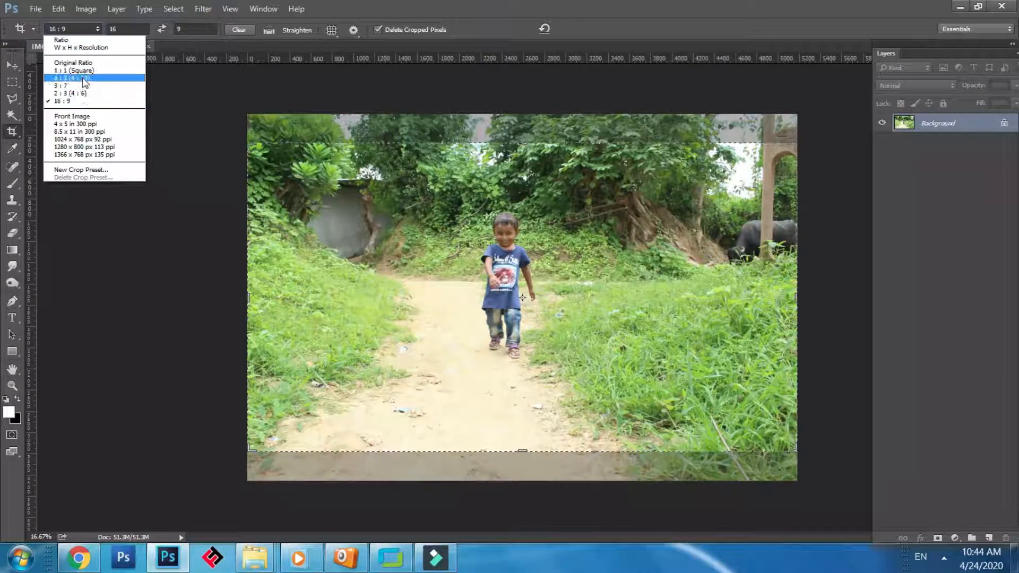
pyautogui.click(79, 102)
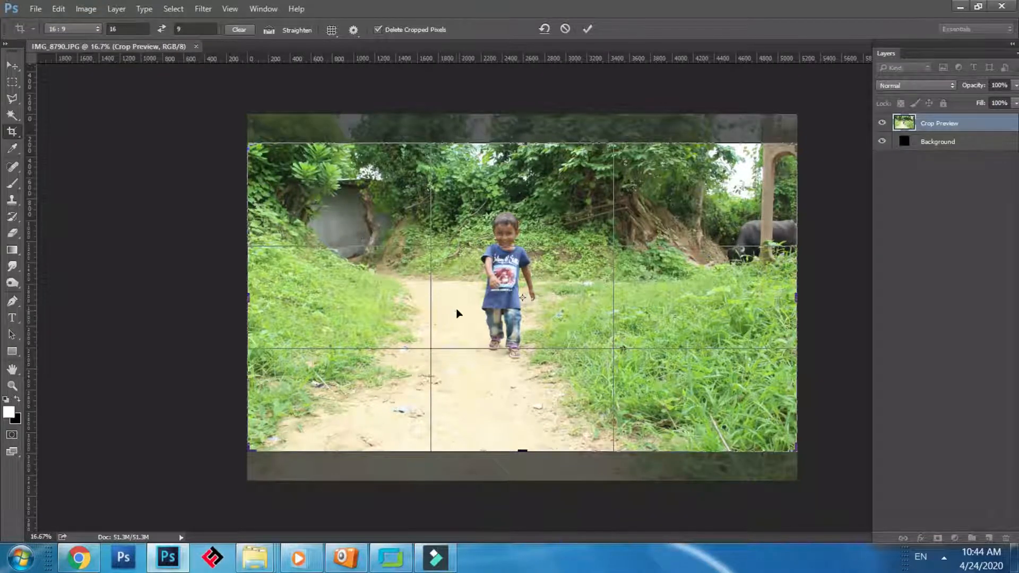
pyautogui.moveTo(457, 311)
pyautogui.mouseDown()
pyautogui.moveTo(457, 298)
pyautogui.moveTo(457, 321)
pyautogui.moveTo(458, 310)
pyautogui.mouseUp()
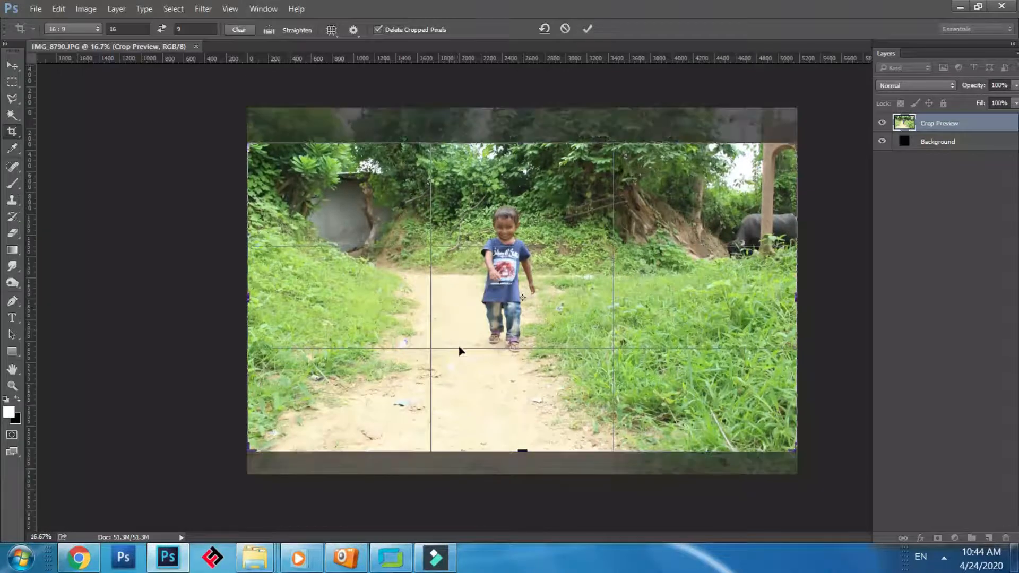
pyautogui.doubleClick(518, 354)
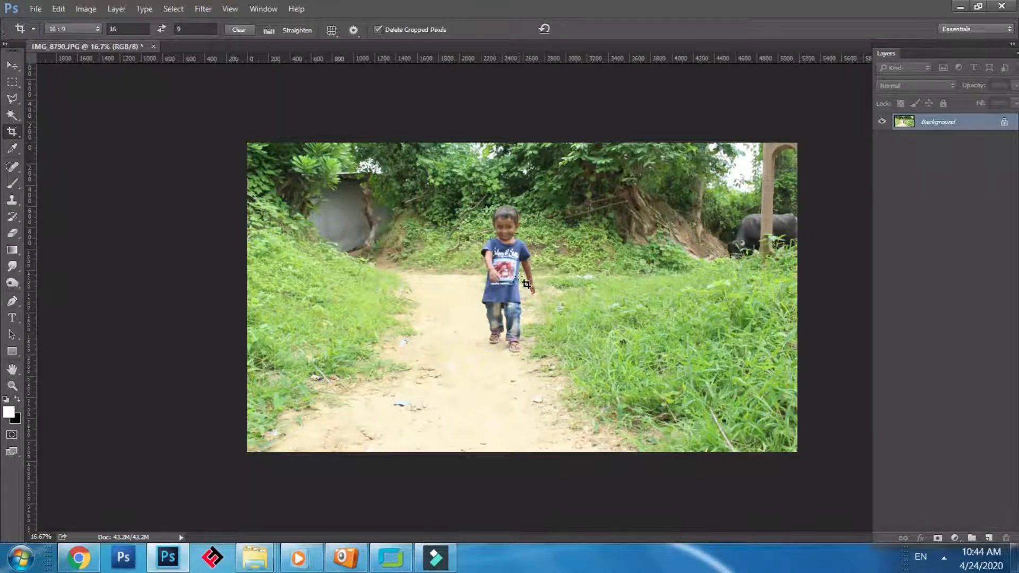
pyautogui.hotkey('ctrl', 'z')
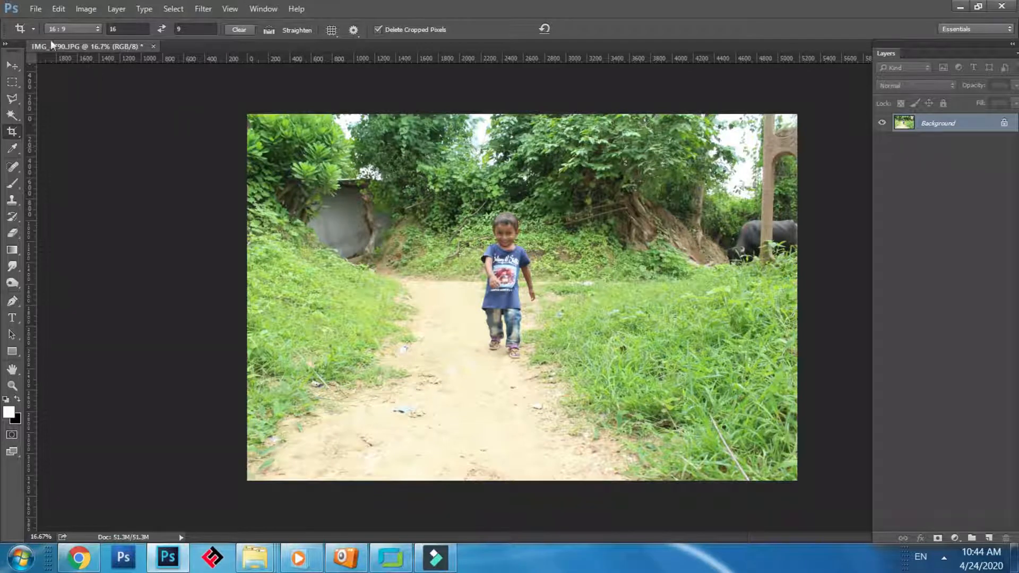
# - Crop the photo to 16:9, trimming a sliver from the sides and top and most from the lower edge
pyautogui.click(72, 29)
pyautogui.click(365, 215)
pyautogui.moveTo(365, 215); pyautogui.dragTo(445, 287)
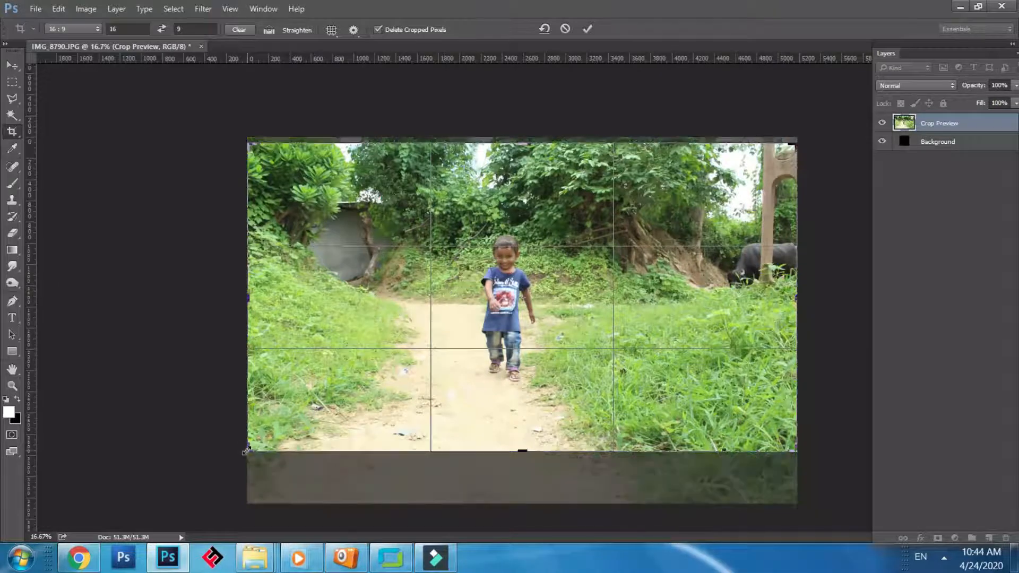
pyautogui.moveTo(246, 452); pyautogui.dragTo(261, 443)
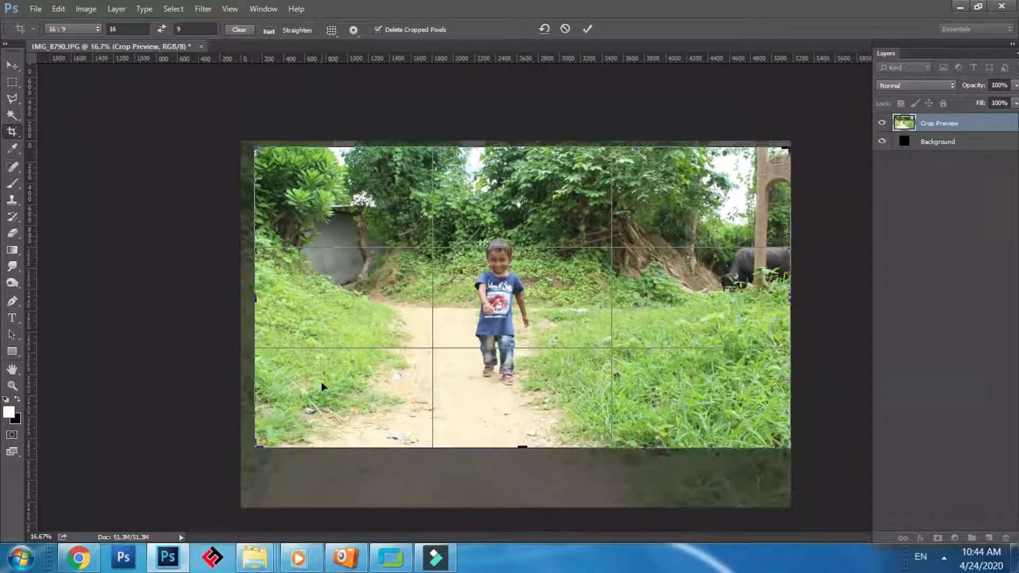
pyautogui.moveTo(321, 382); pyautogui.dragTo(330, 378)
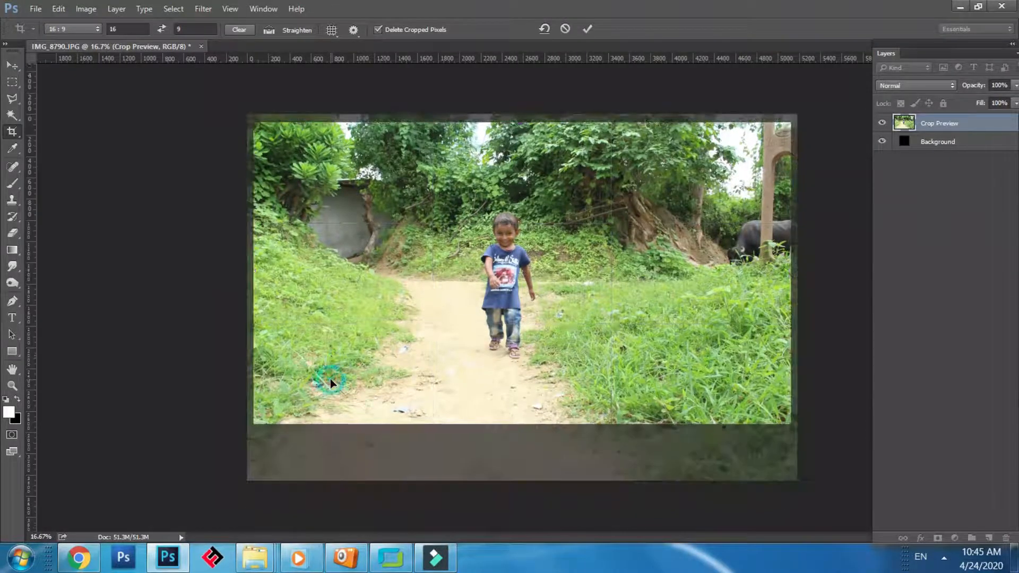
pyautogui.press('Return')
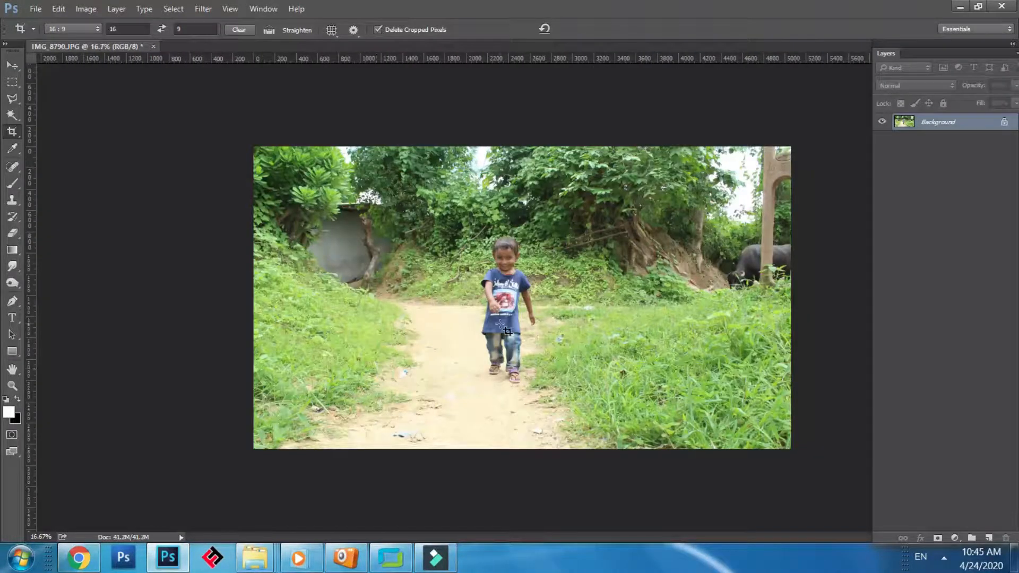
# - Apply a Levels adjustment to the photo with input levels of 26, 1.04 and 240
pyautogui.click(84, 9)
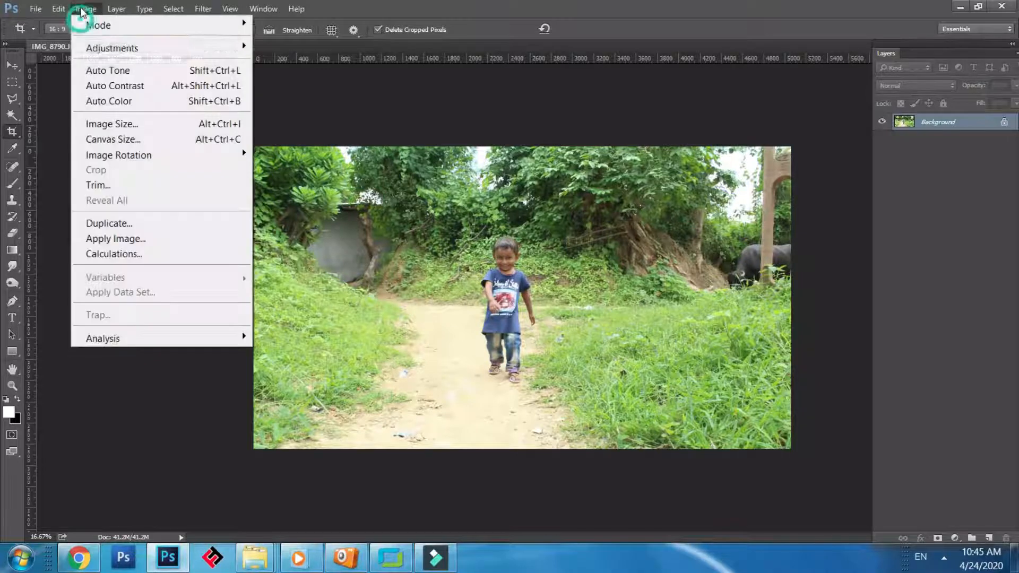
pyautogui.moveTo(111, 49)
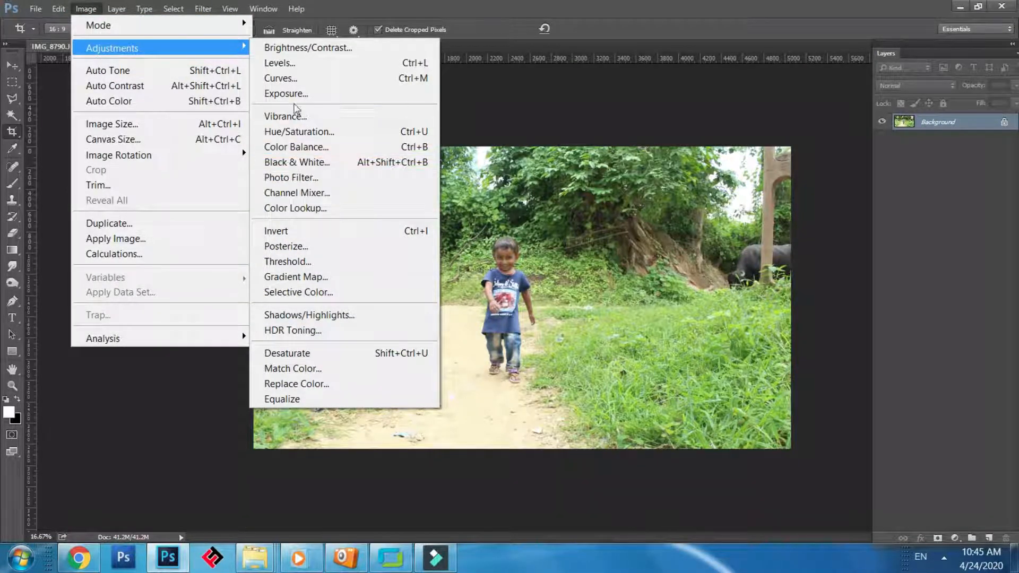
pyautogui.click(304, 63)
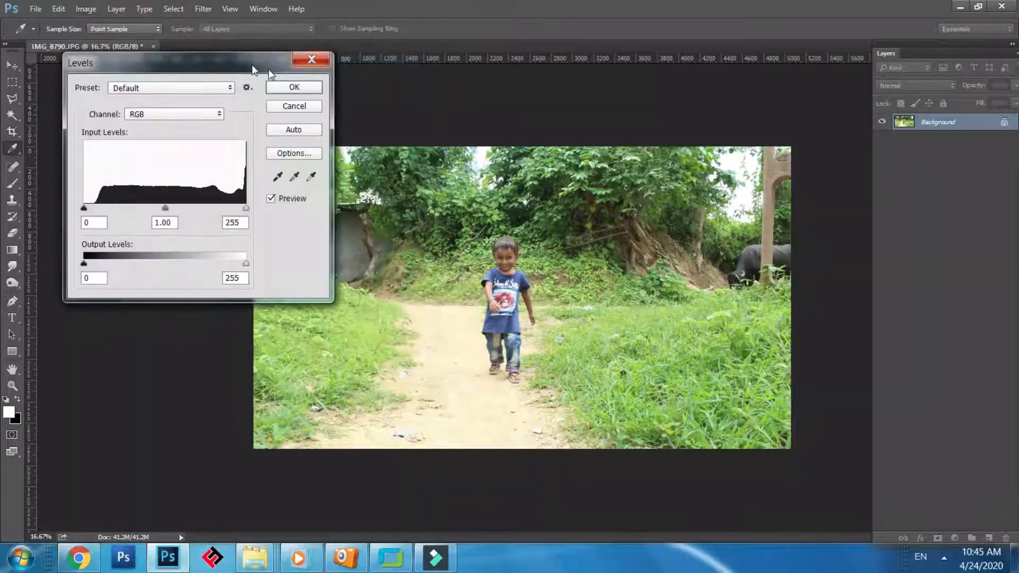
pyautogui.moveTo(237, 57); pyautogui.dragTo(245, 170)
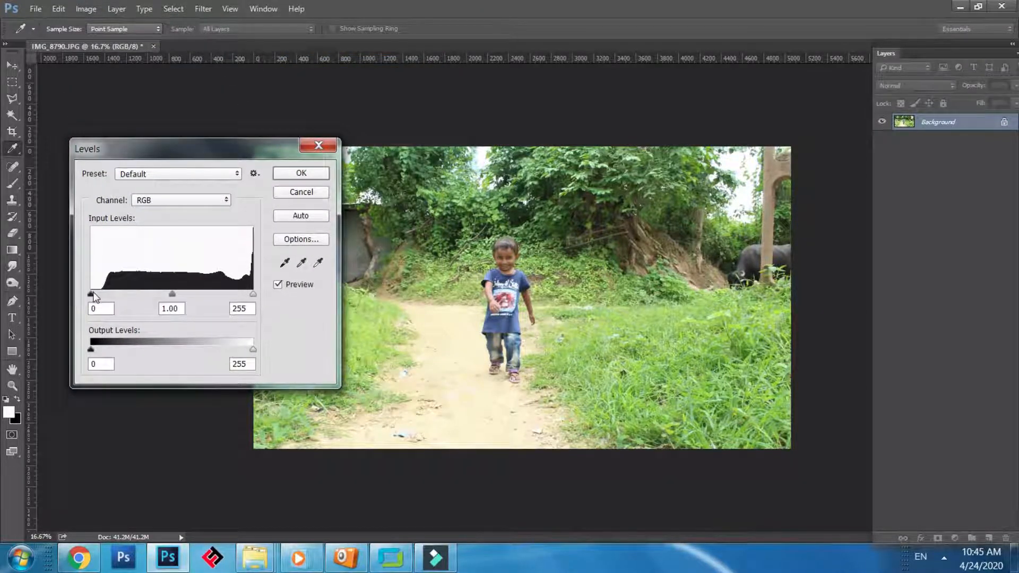
pyautogui.moveTo(92, 295); pyautogui.dragTo(108, 297)
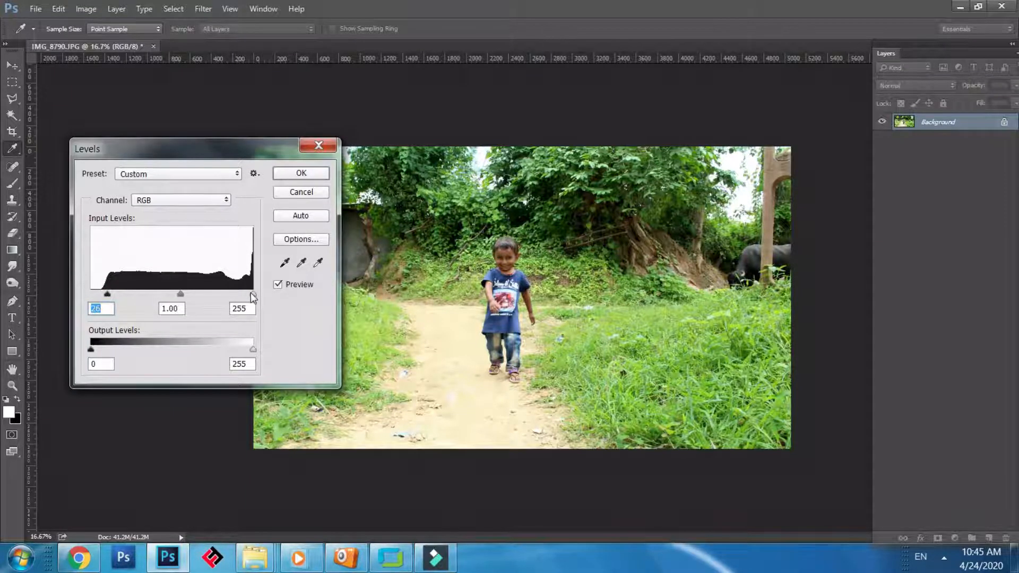
pyautogui.moveTo(253, 296); pyautogui.dragTo(243, 295)
pyautogui.moveTo(175, 295); pyautogui.dragTo(170, 295)
pyautogui.click(174, 294)
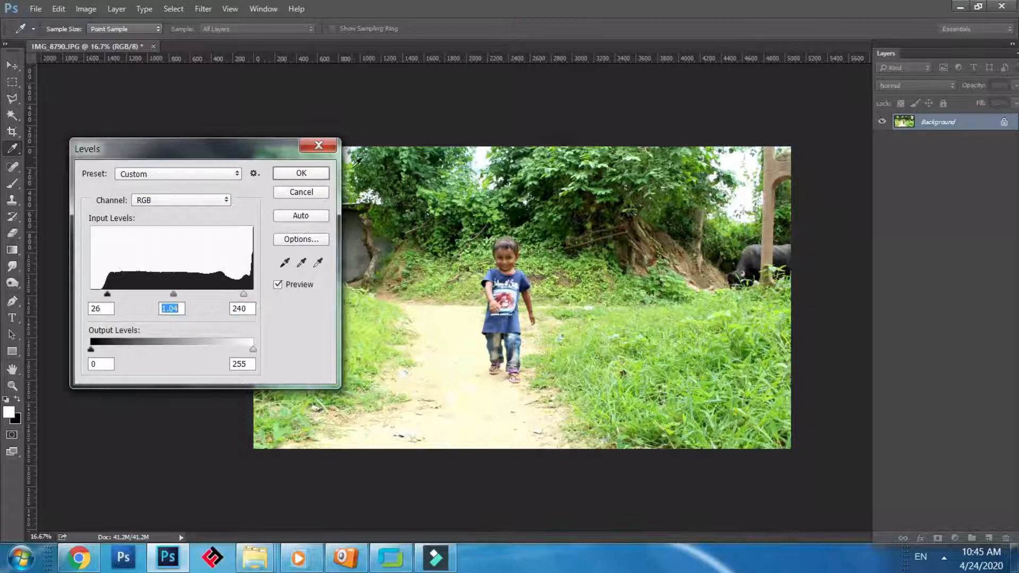
pyautogui.click(301, 177)
pyautogui.press('c')
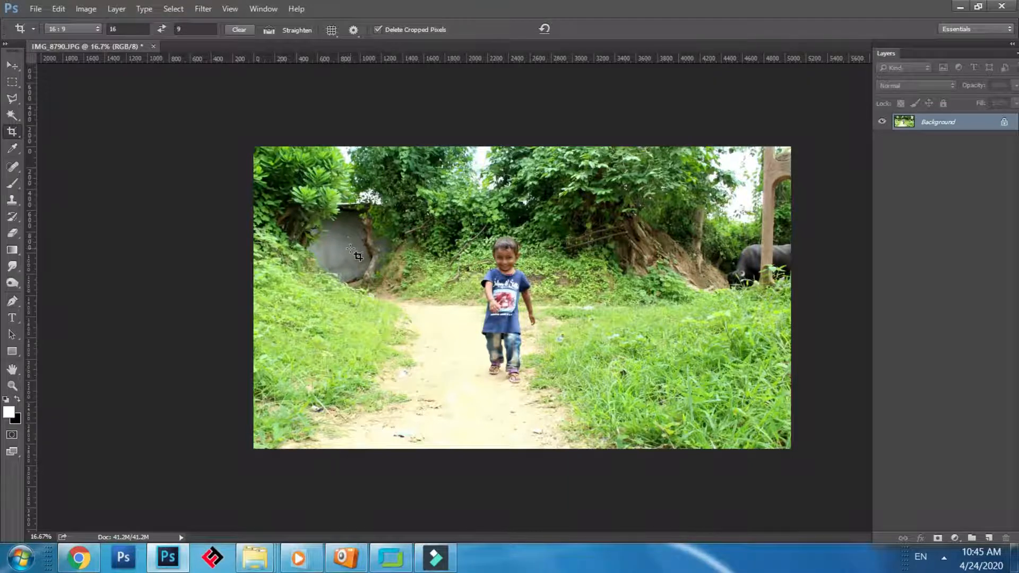
# - Start the Camera Raw Filter and sample the boy's hair for white balance, giving Temperature -23 and Tint -19
pyautogui.click(204, 10)
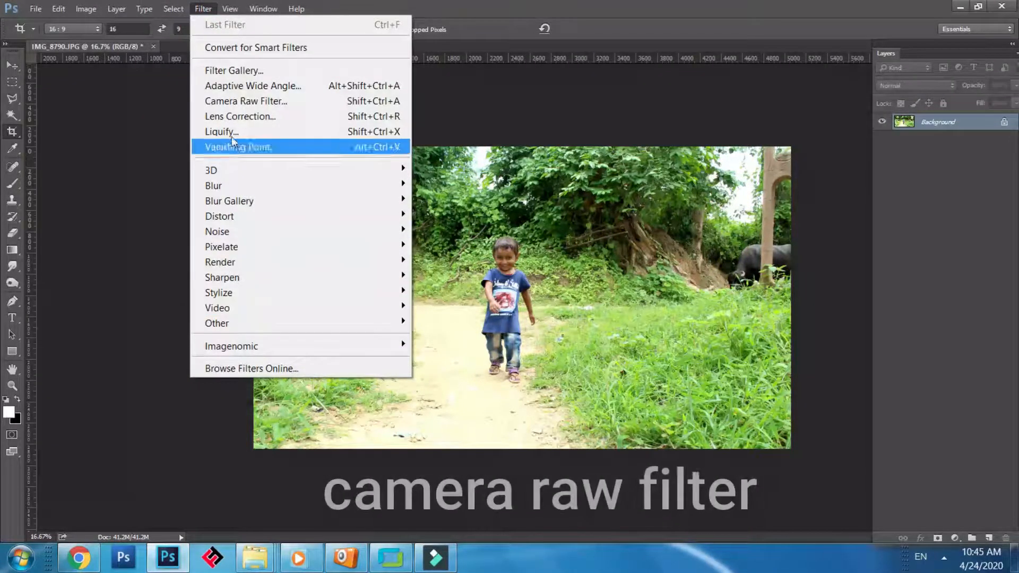
pyautogui.click(237, 101)
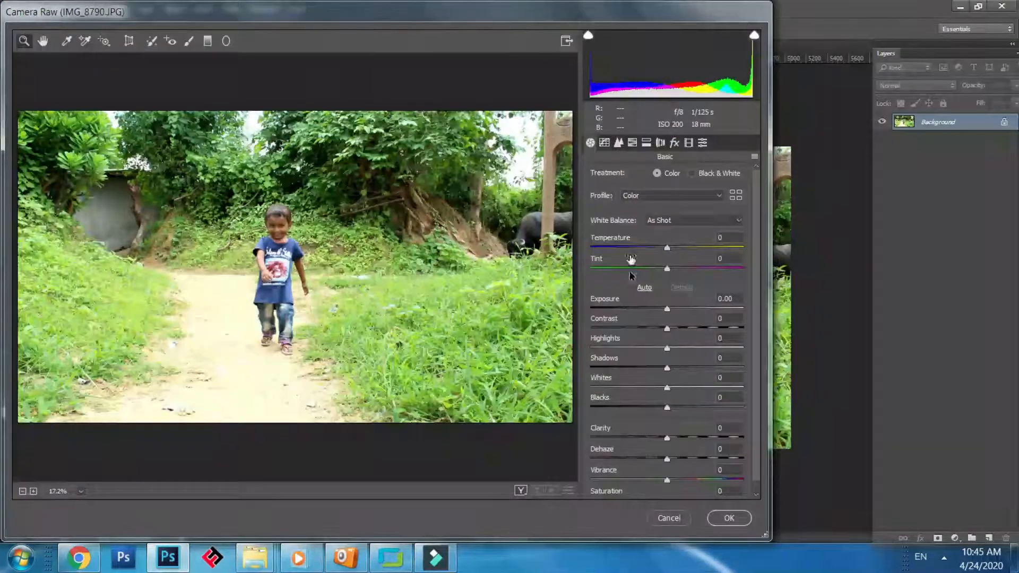
pyautogui.moveTo(537, 11); pyautogui.dragTo(653, 11)
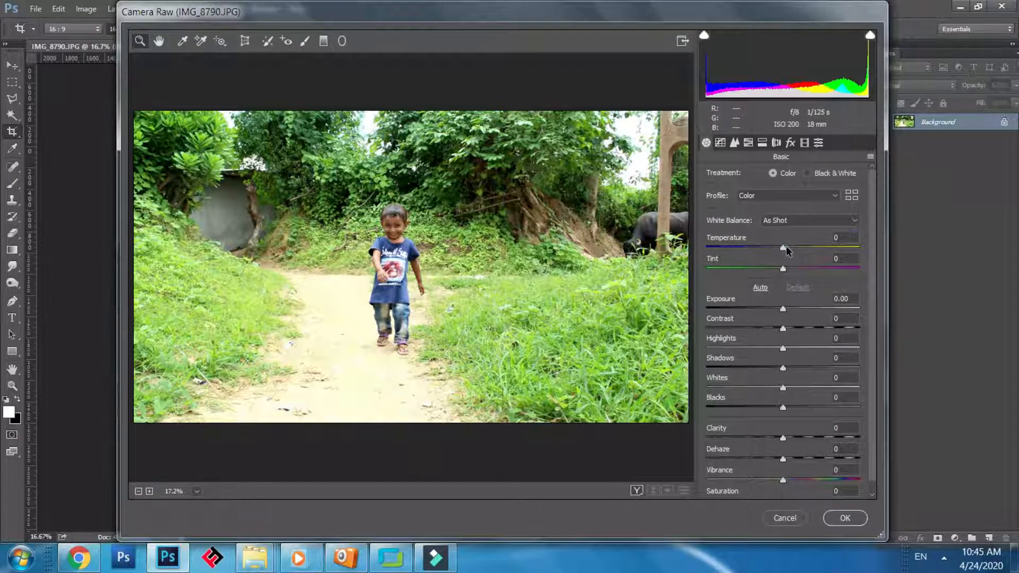
pyautogui.moveTo(786, 251); pyautogui.dragTo(788, 250)
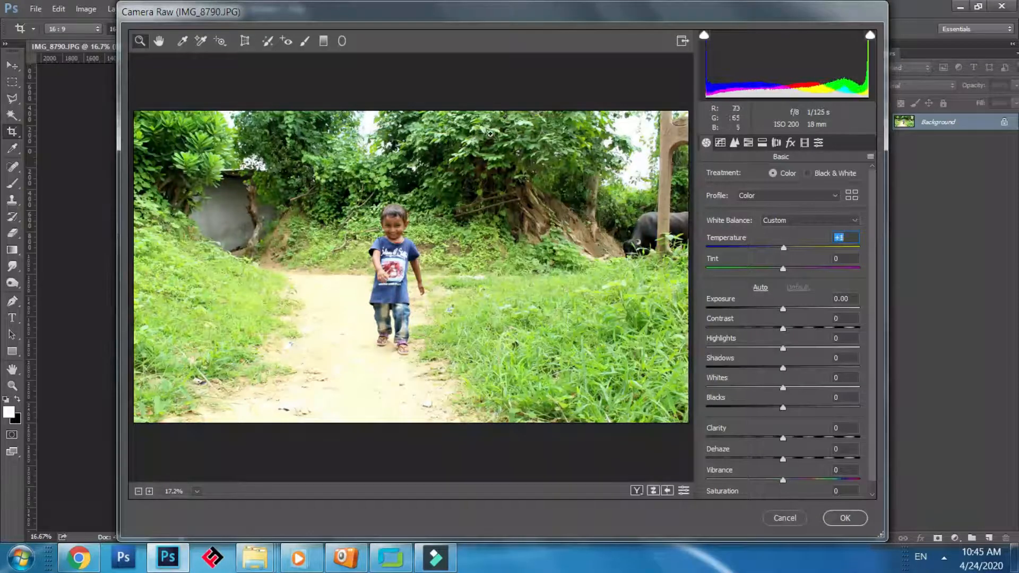
pyautogui.click(182, 41)
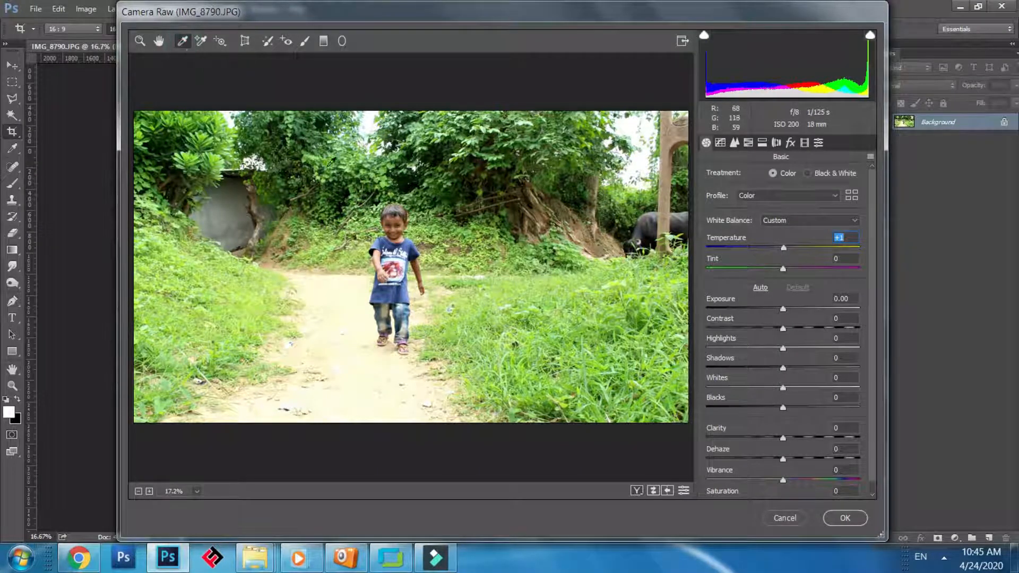
pyautogui.click(396, 213)
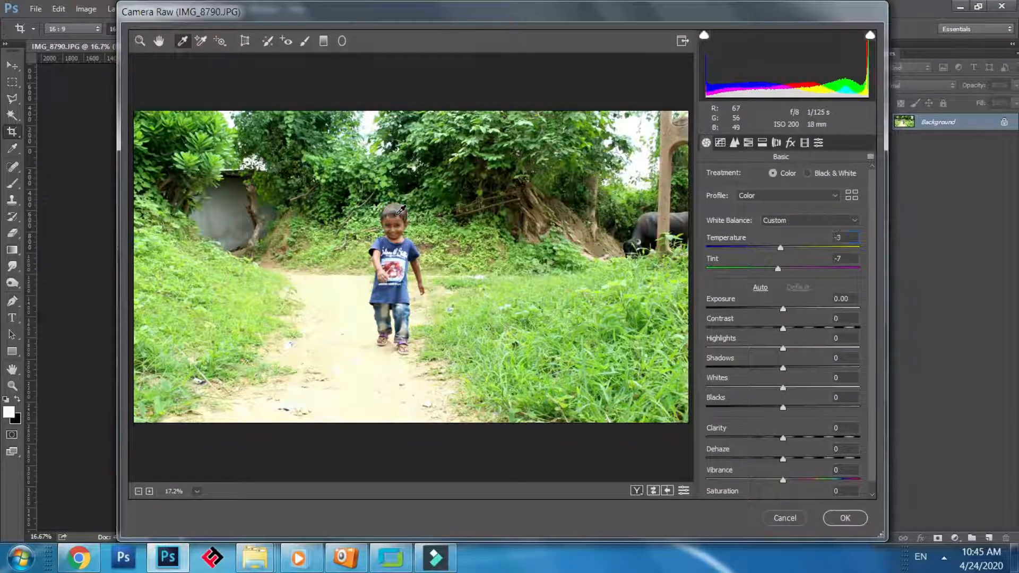
pyautogui.click(398, 211)
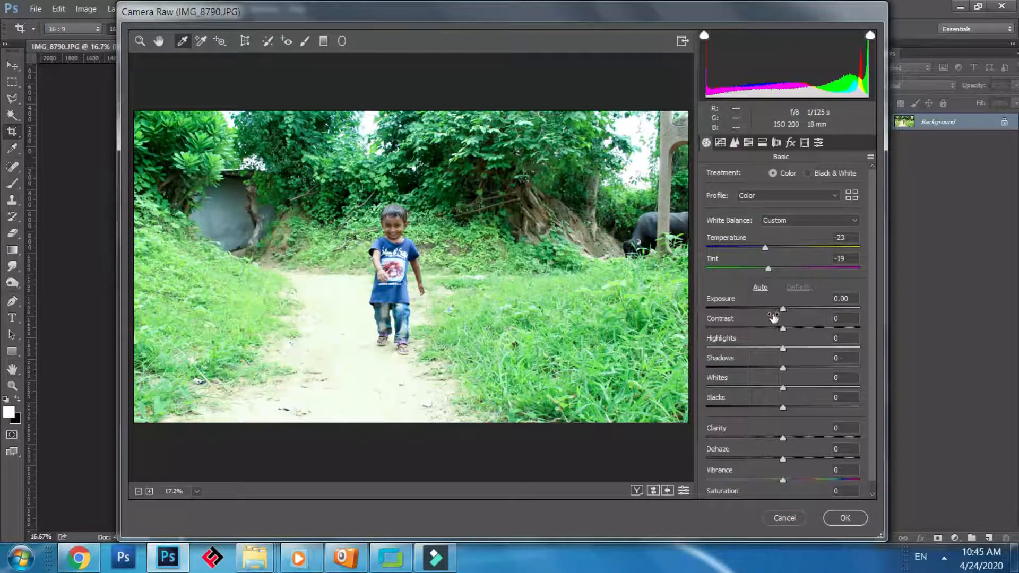
# - Set Exposure to +0.10, Contrast to +35, Blacks to -23 and Shadows to +40
pyautogui.moveTo(787, 309); pyautogui.dragTo(785, 309)
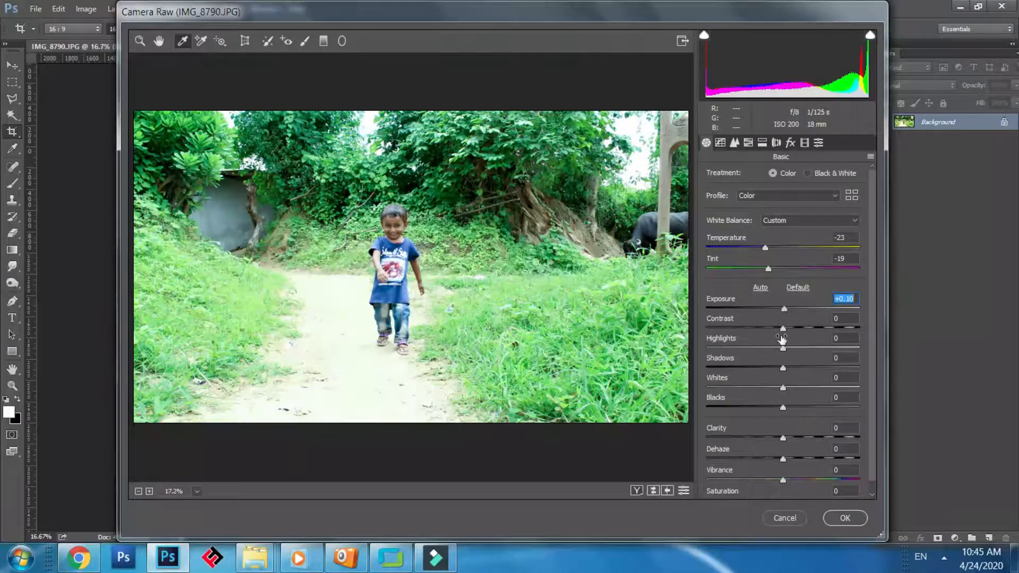
pyautogui.moveTo(783, 329); pyautogui.dragTo(808, 345)
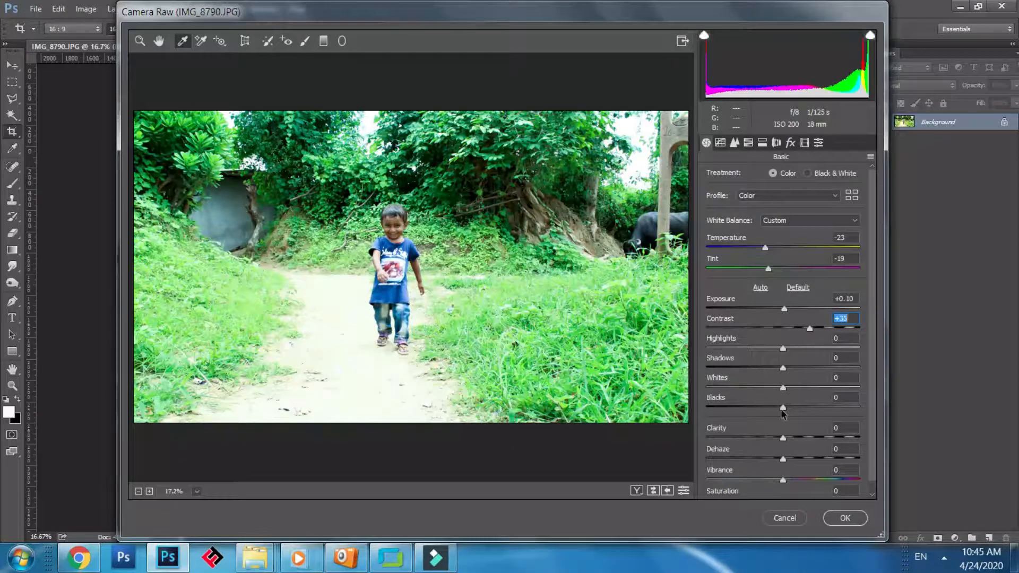
pyautogui.moveTo(782, 410); pyautogui.dragTo(772, 403)
pyautogui.moveTo(783, 368); pyautogui.dragTo(800, 368)
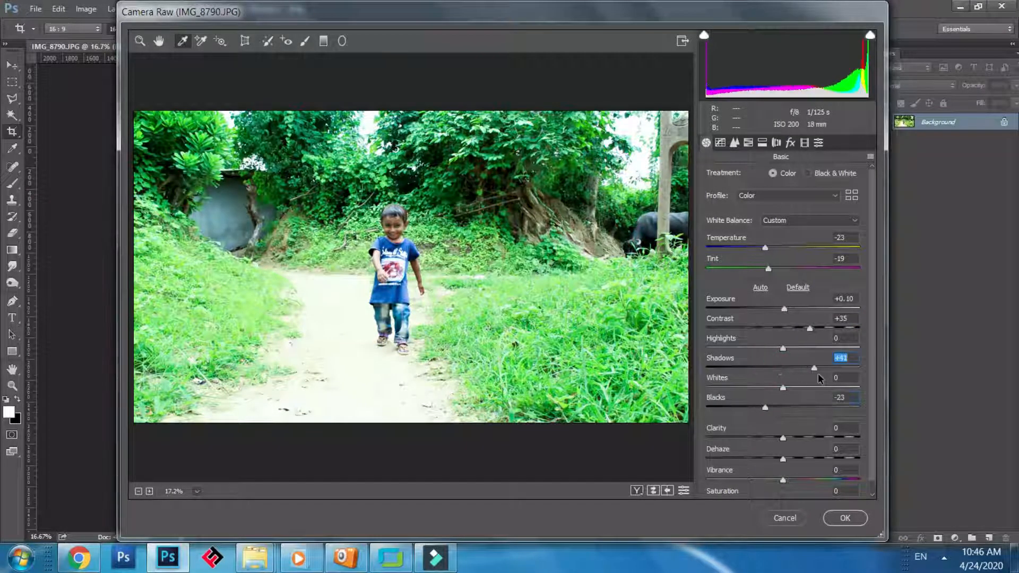
pyautogui.write('30')
pyautogui.press('Return')
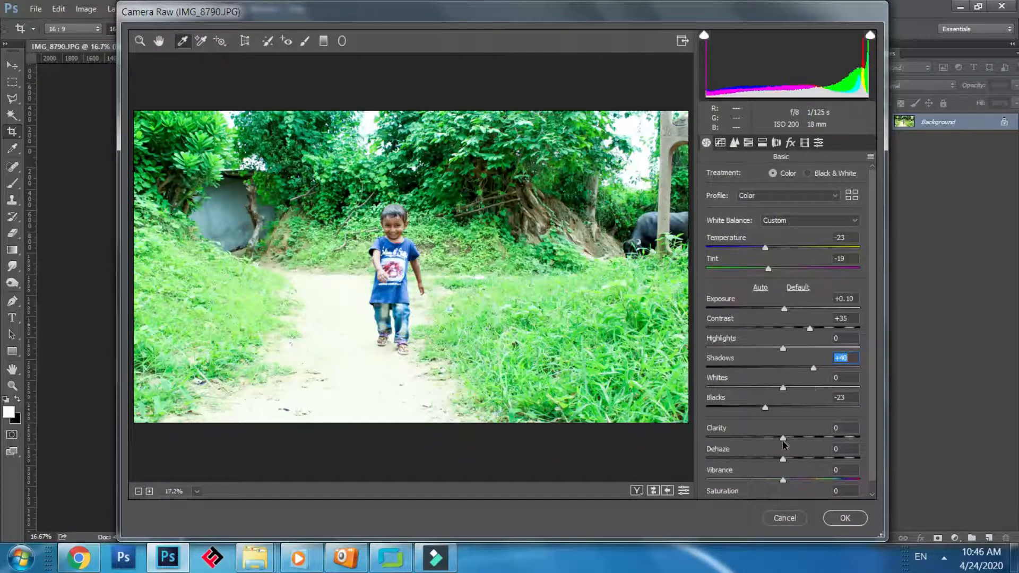
# - Set Clarity to +28 and Dehaze to +2
pyautogui.moveTo(786, 442); pyautogui.dragTo(806, 449)
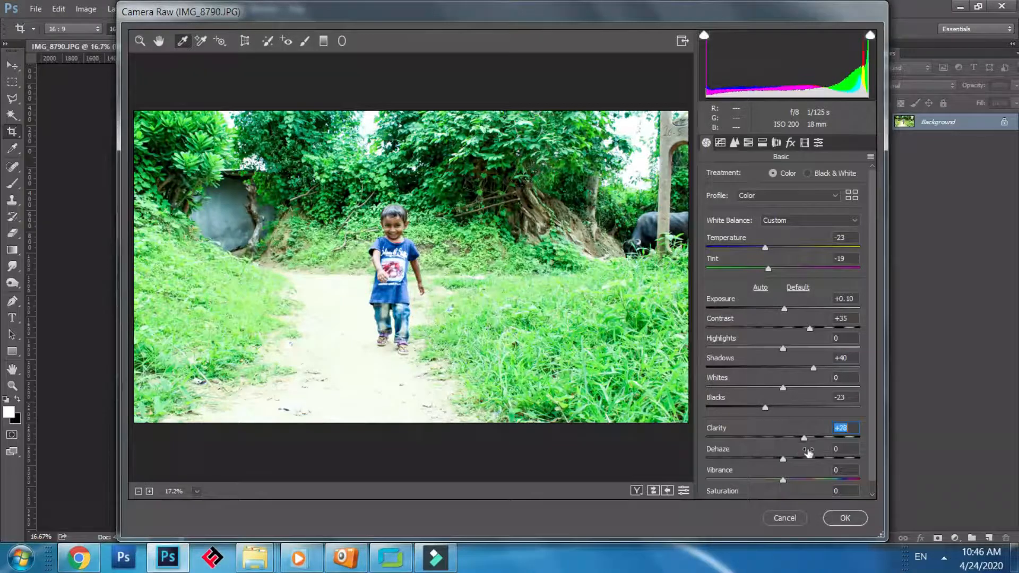
pyautogui.click(782, 461)
pyautogui.moveTo(781, 460); pyautogui.dragTo(768, 460)
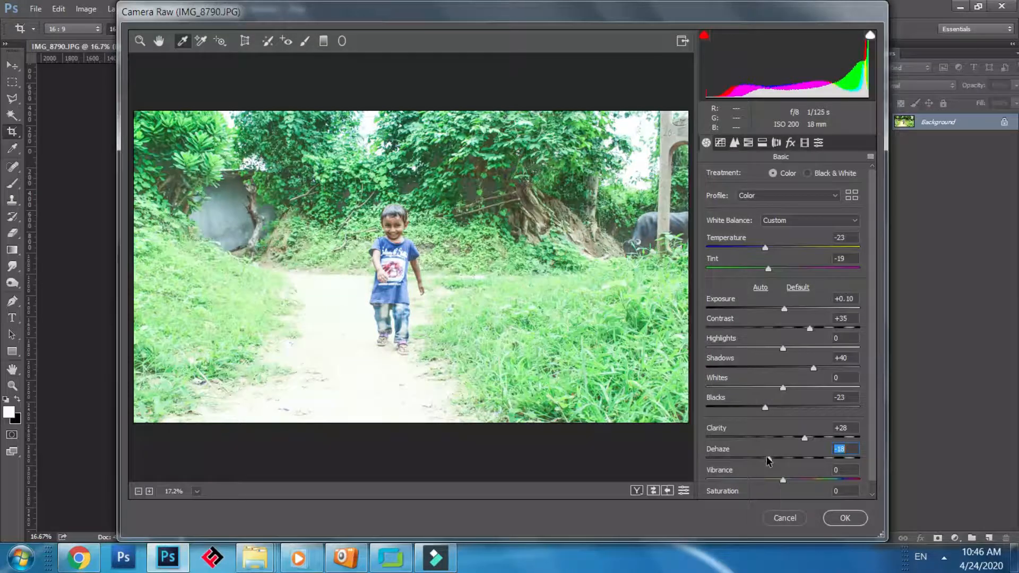
pyautogui.moveTo(767, 458); pyautogui.dragTo(782, 457)
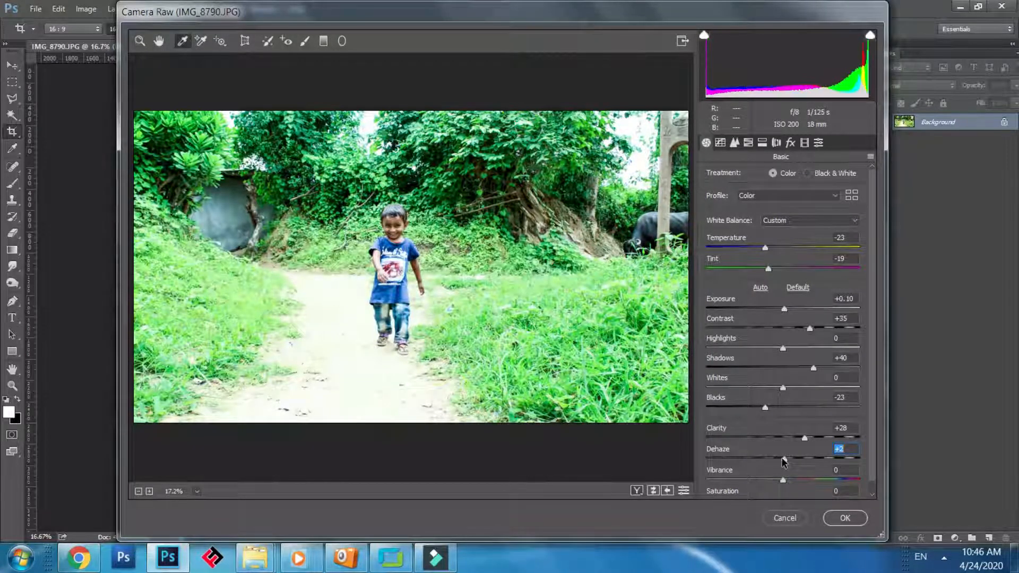
# - Set Vibrance to +3 and Saturation to +19
pyautogui.click(784, 481)
pyautogui.press('Up')
pyautogui.scroll(-1, 873, 435)
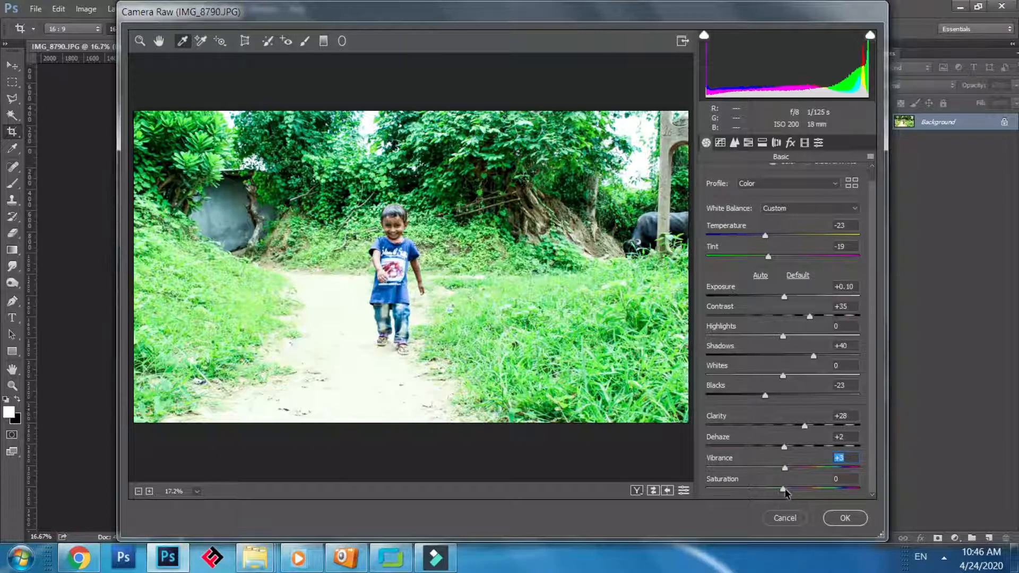
pyautogui.moveTo(784, 490); pyautogui.dragTo(801, 493)
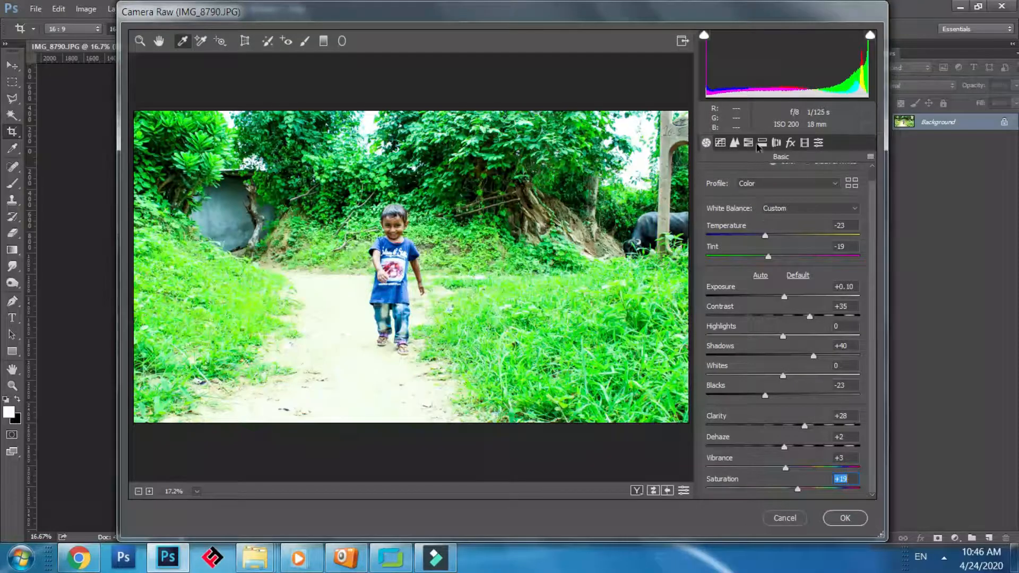
# - In the Camera Raw calibration settings, set the Blue Primary Saturation to +36 and Hue to +11
pyautogui.click(806, 144)
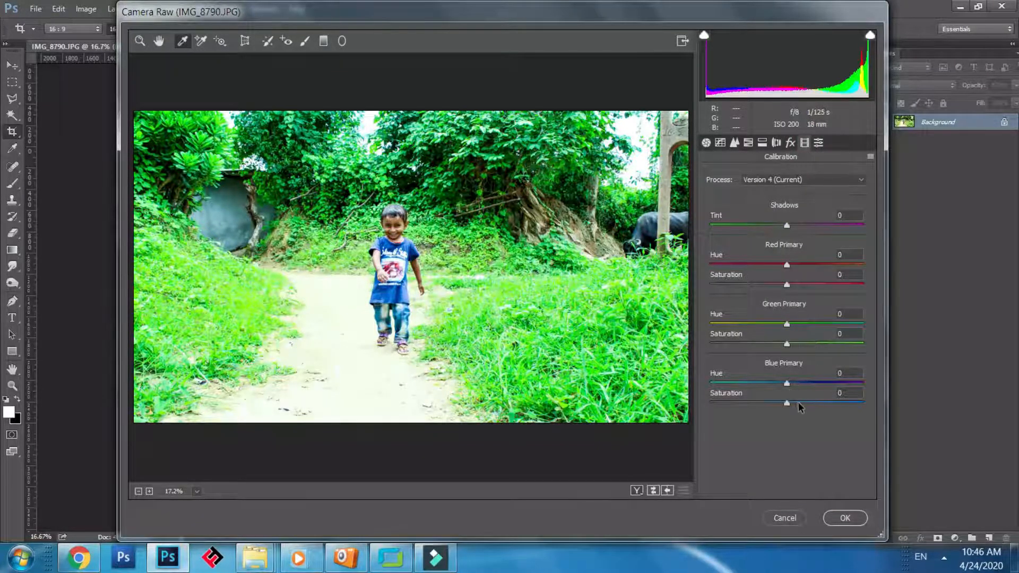
pyautogui.moveTo(798, 402)
pyautogui.mouseDown()
pyautogui.moveTo(782, 406)
pyautogui.moveTo(813, 410)
pyautogui.moveTo(794, 383)
pyautogui.moveTo(811, 391)
pyautogui.moveTo(795, 391)
pyautogui.mouseUp()
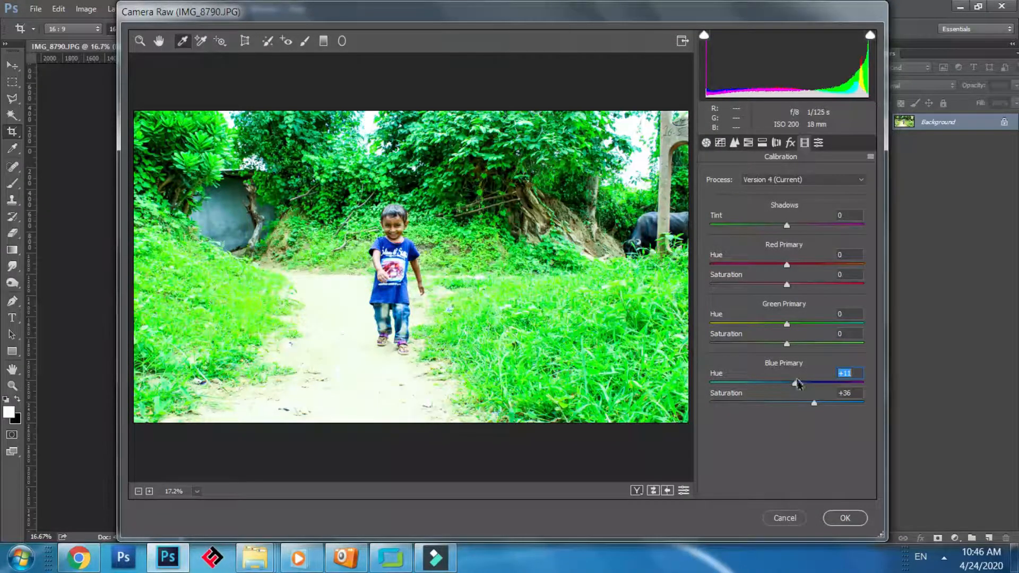
# - Set the Blue Primary Hue to +5 and Saturation to +28, the Red Primary Hue to -32 and the Shadows Tint to -19
pyautogui.click(806, 401)
pyautogui.moveTo(795, 384); pyautogui.dragTo(792, 387)
pyautogui.click(791, 264)
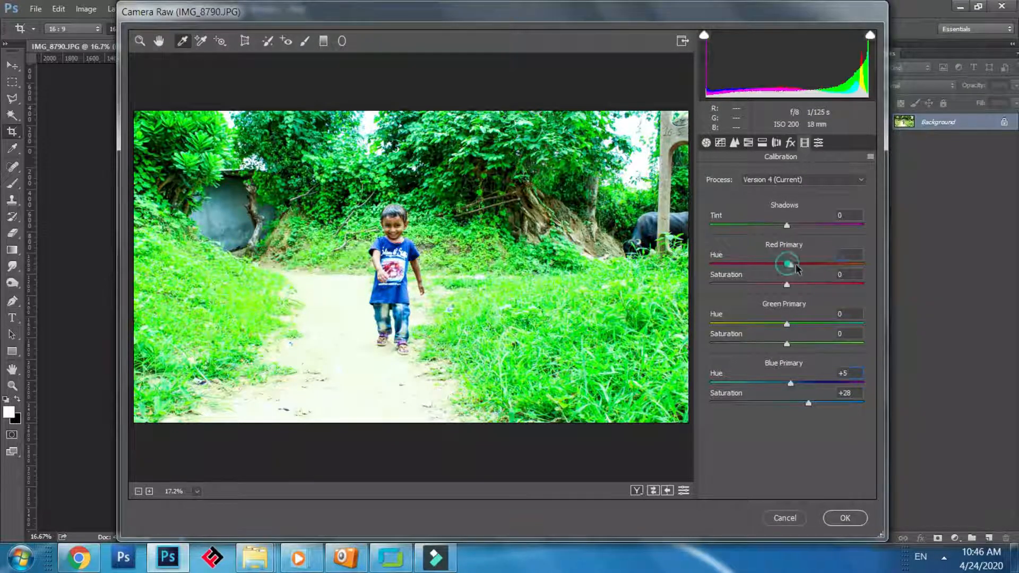
pyautogui.moveTo(796, 267); pyautogui.dragTo(764, 276)
pyautogui.moveTo(788, 226); pyautogui.dragTo(772, 225)
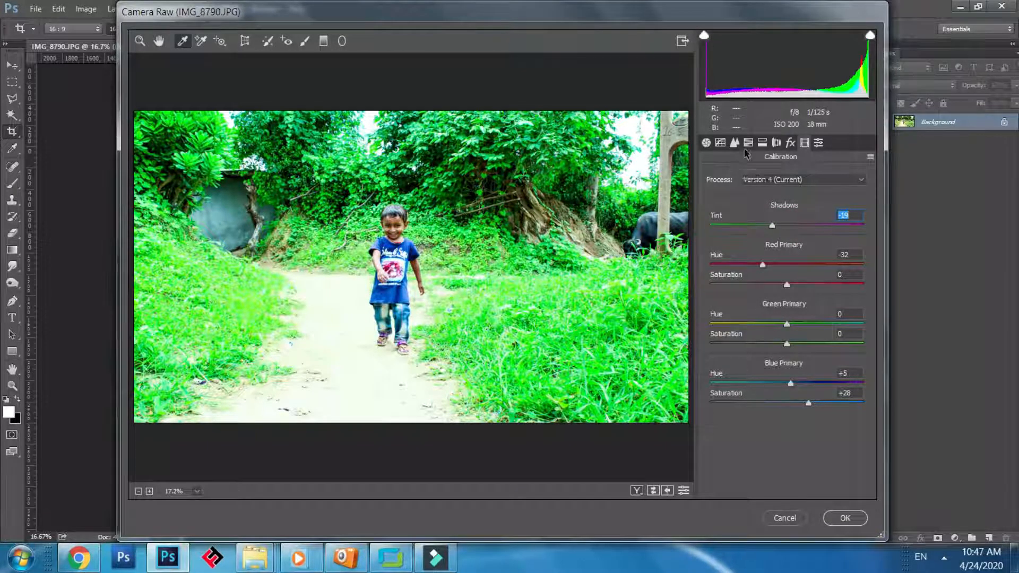
# - In the HSL luminance adjustments, set Greens to -39 and Aquas to -48, and slightly lower Magentas
pyautogui.click(760, 145)
pyautogui.click(761, 144)
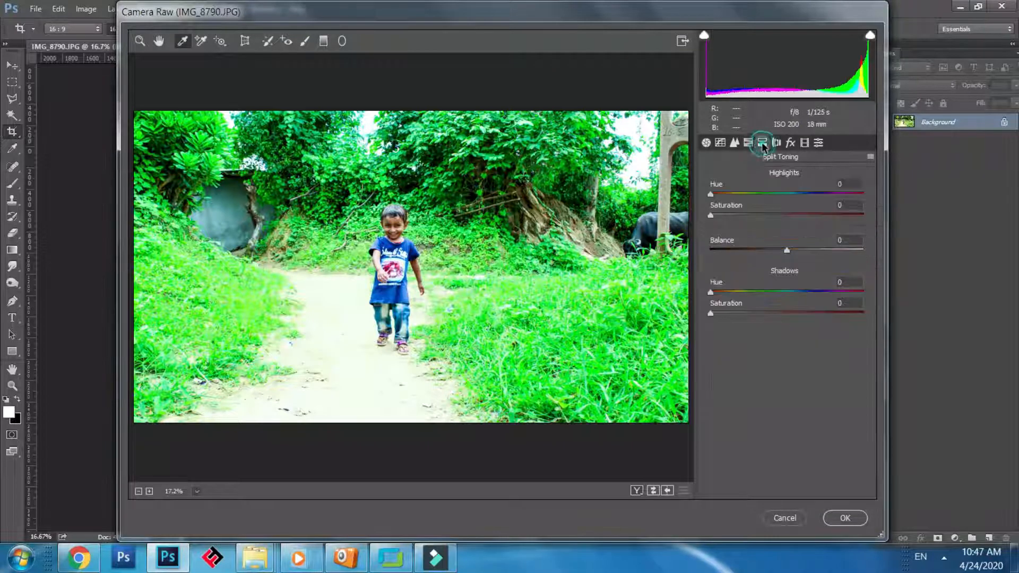
pyautogui.click(748, 143)
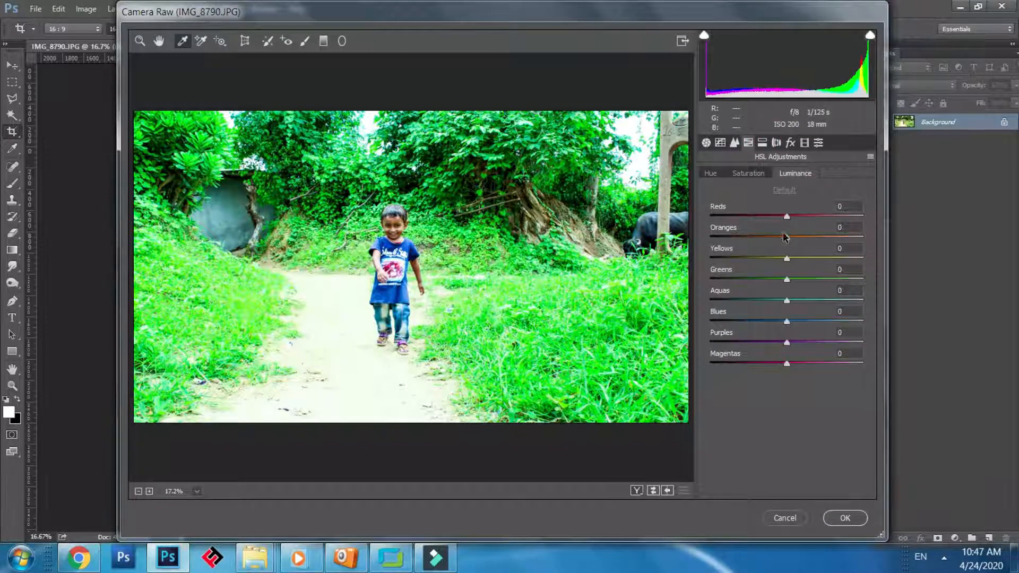
pyautogui.moveTo(788, 281); pyautogui.dragTo(758, 277)
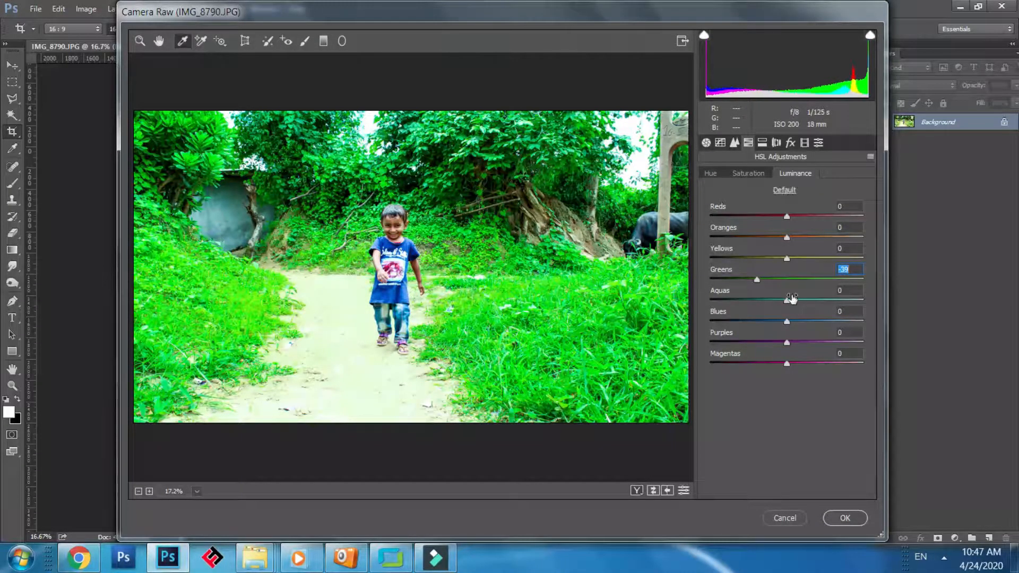
pyautogui.moveTo(792, 299); pyautogui.dragTo(749, 299)
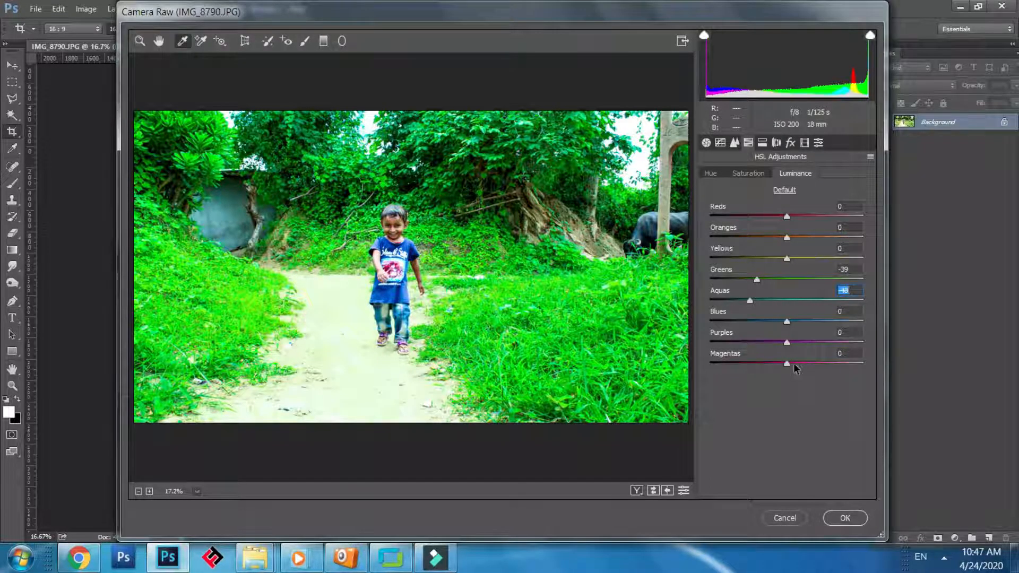
pyautogui.moveTo(795, 366)
pyautogui.mouseDown()
pyautogui.moveTo(830, 366)
pyautogui.moveTo(780, 363)
pyautogui.mouseUp()
# - In the HSL saturation adjustments, set Oranges to -65 and adjust Reds
pyautogui.click(757, 174)
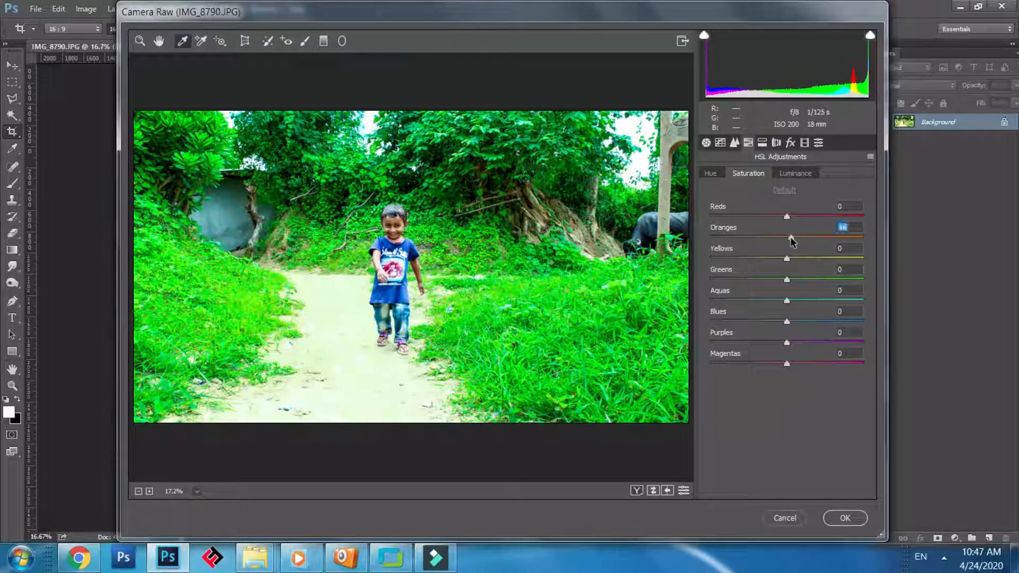
pyautogui.moveTo(814, 241); pyautogui.dragTo(743, 248)
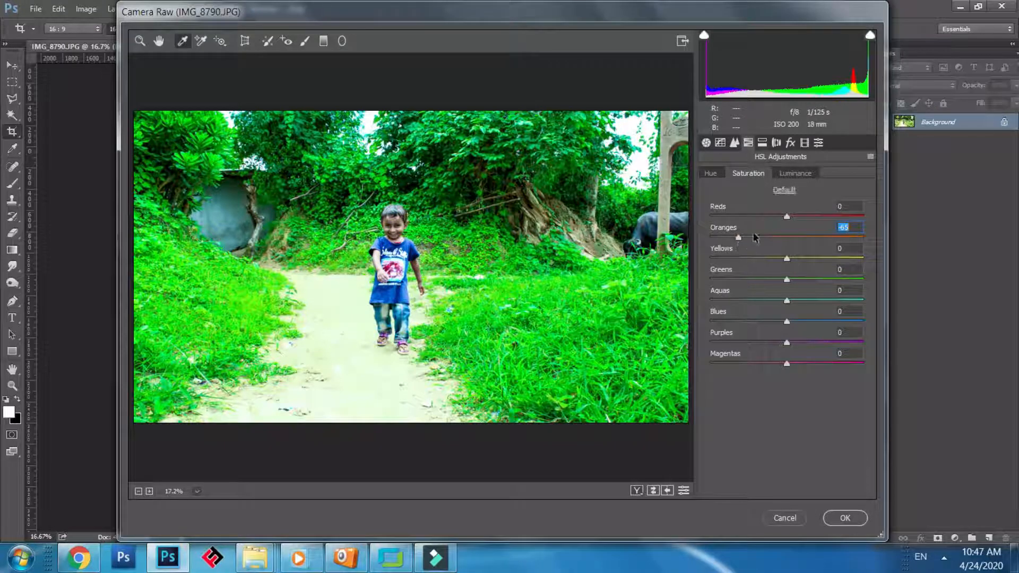
pyautogui.moveTo(787, 217); pyautogui.dragTo(818, 240)
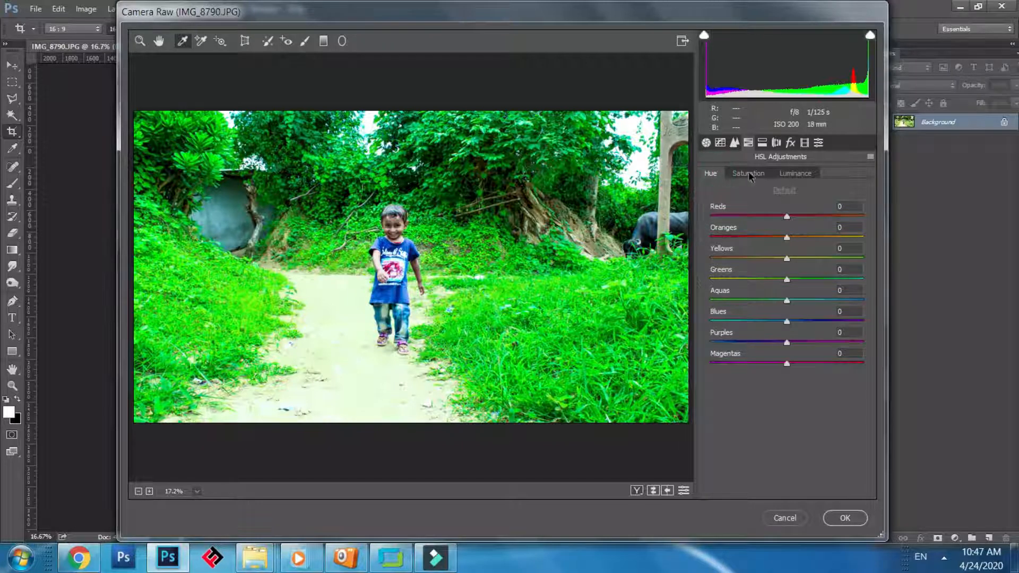
# - Add a dark lens vignette with the Vignetting Amount at -100 and the Midpoint at 22
pyautogui.click(762, 142)
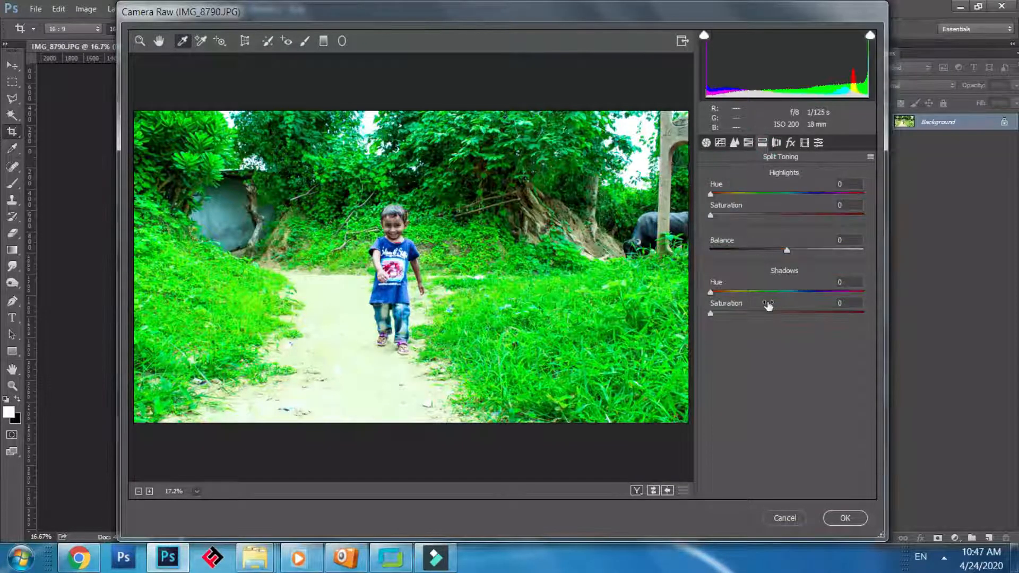
pyautogui.click(775, 142)
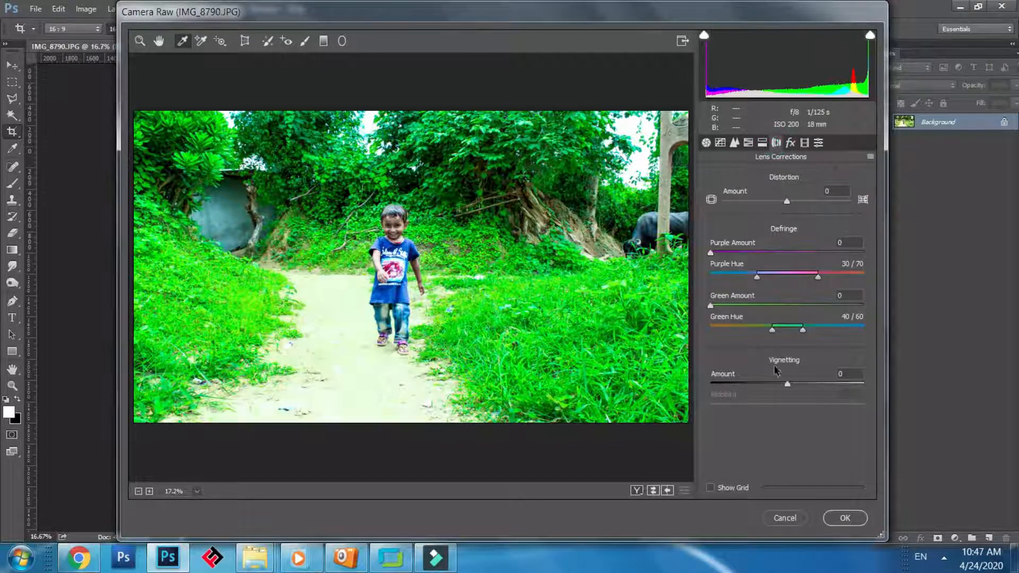
pyautogui.moveTo(786, 388)
pyautogui.mouseDown()
pyautogui.moveTo(742, 384)
pyautogui.moveTo(802, 383)
pyautogui.moveTo(767, 383)
pyautogui.moveTo(781, 383)
pyautogui.mouseUp()
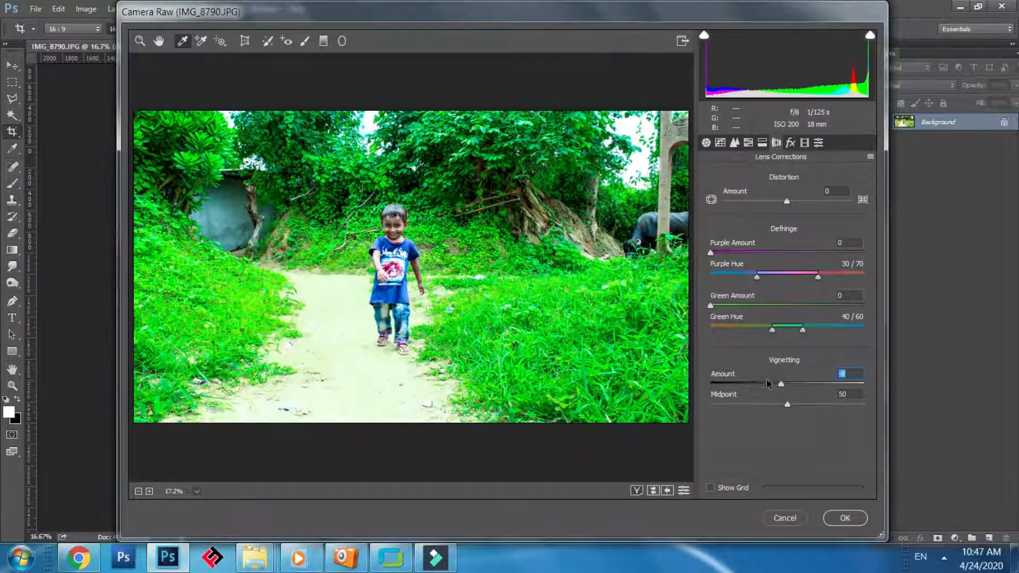
pyautogui.moveTo(780, 386); pyautogui.dragTo(692, 374)
pyautogui.moveTo(788, 404); pyautogui.dragTo(745, 401)
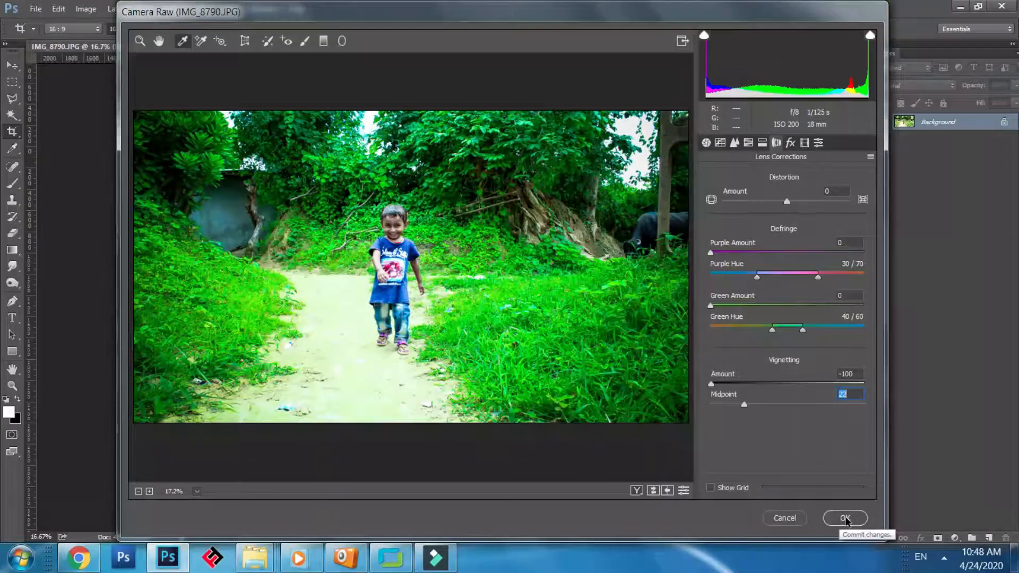
# - Compare the before and after versions side by side, examining the child at closer zoom
pyautogui.click(637, 490)
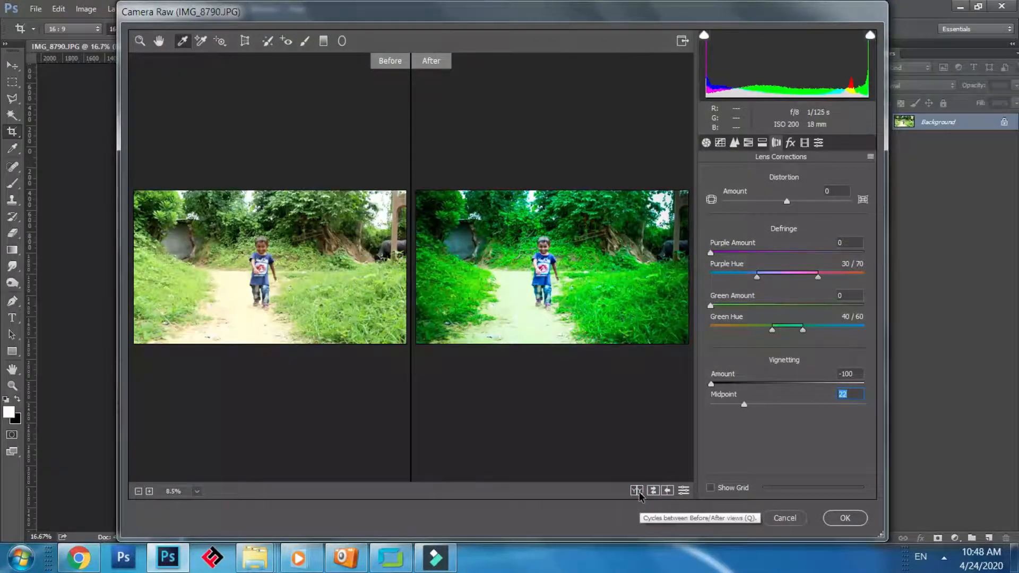
pyautogui.hotkey('ctrl', '+')
pyautogui.hotkey('ctrl', '+')
pyautogui.hotkey('ctrl', '+')
pyautogui.hotkey('ctrl', '+')
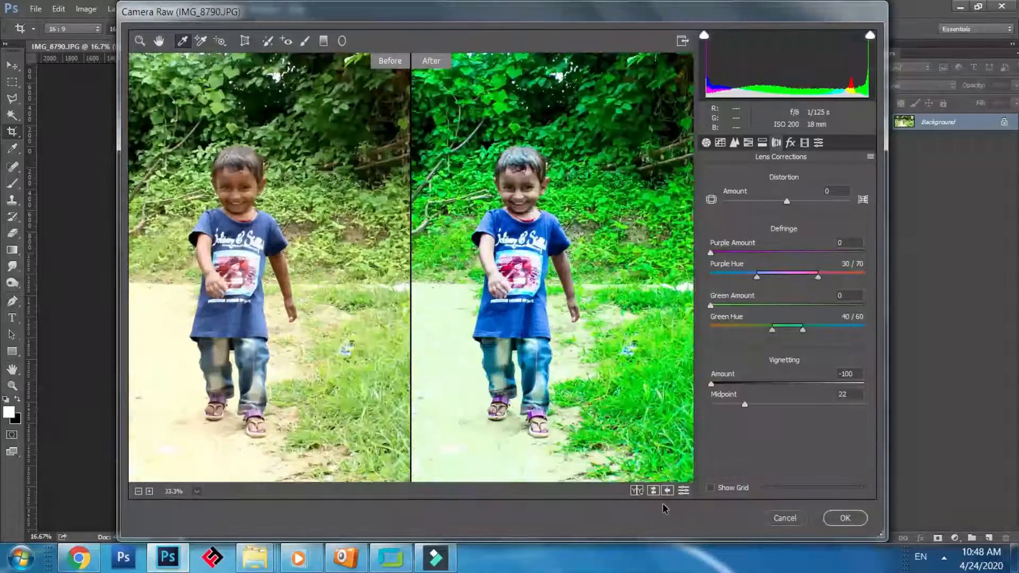
pyautogui.hotkey('ctrl', '+')
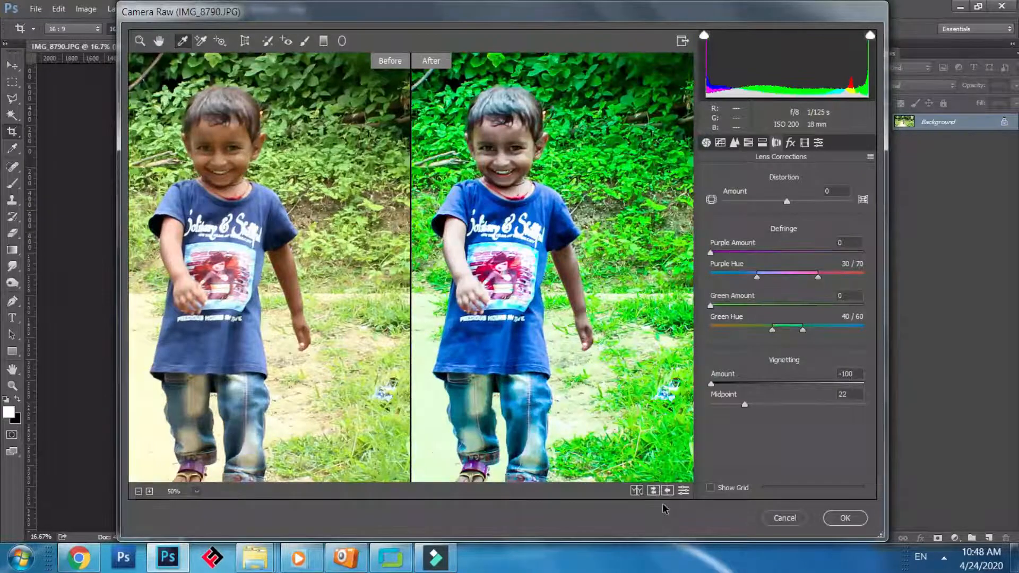
pyautogui.hotkey('ctrl', '-')
pyautogui.hotkey('ctrl', '-')
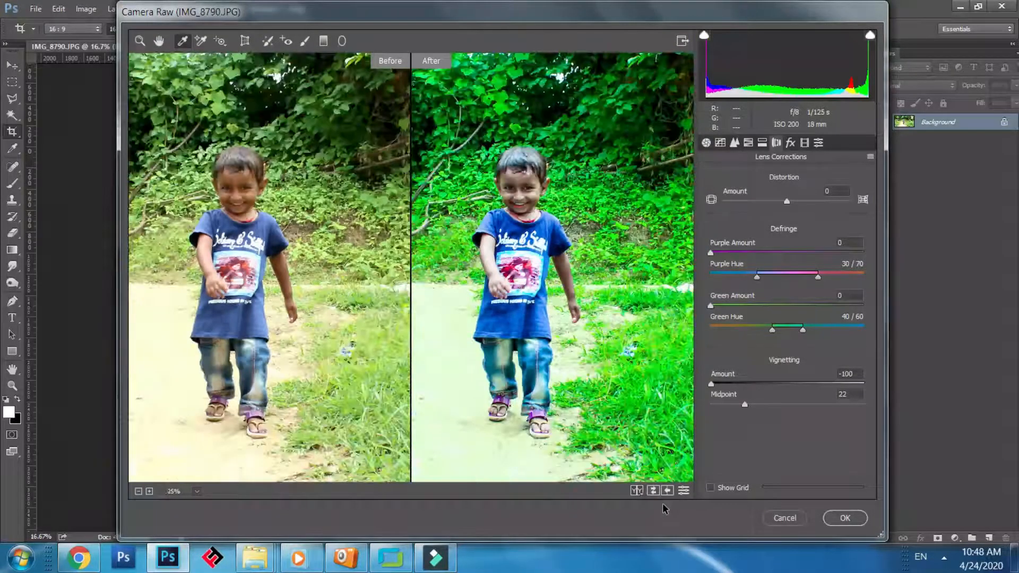
pyautogui.hotkey('ctrl', '-')
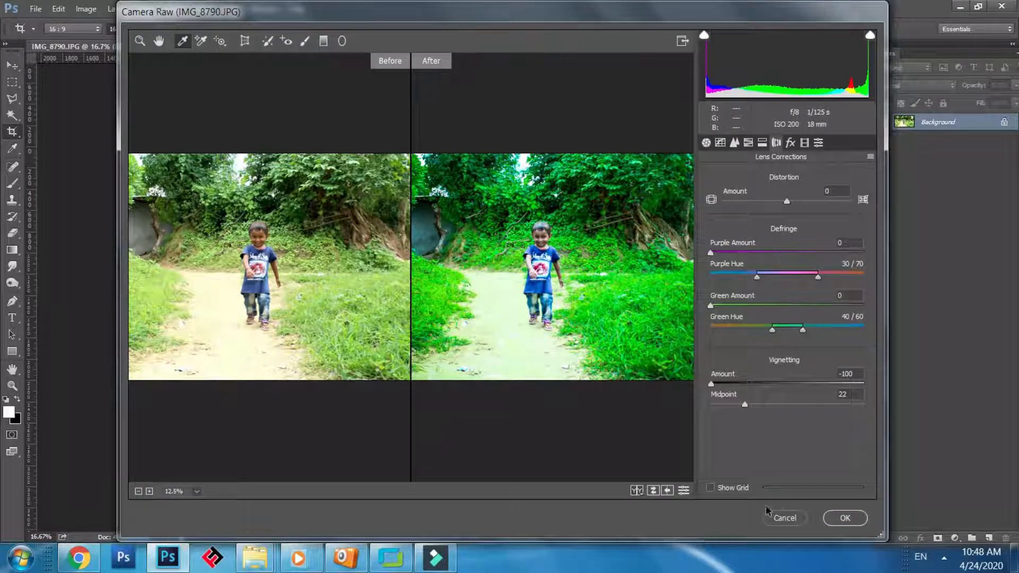
# - Apply the Camera Raw adjustments and examine the child and surroundings up close in the edited photo
pyautogui.click(840, 520)
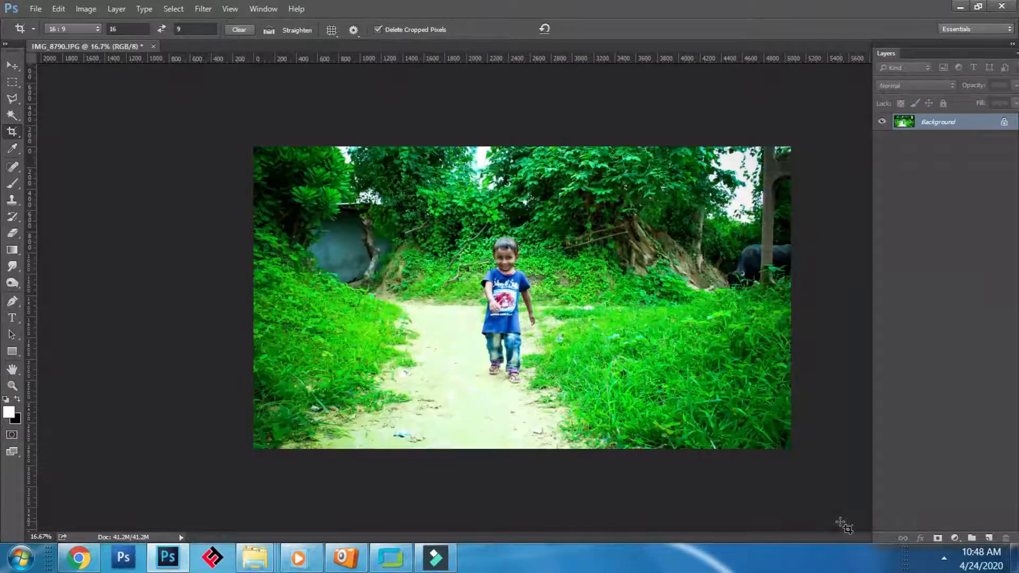
pyautogui.hotkey('ctrl', '+')
pyautogui.hotkey('ctrl', '+')
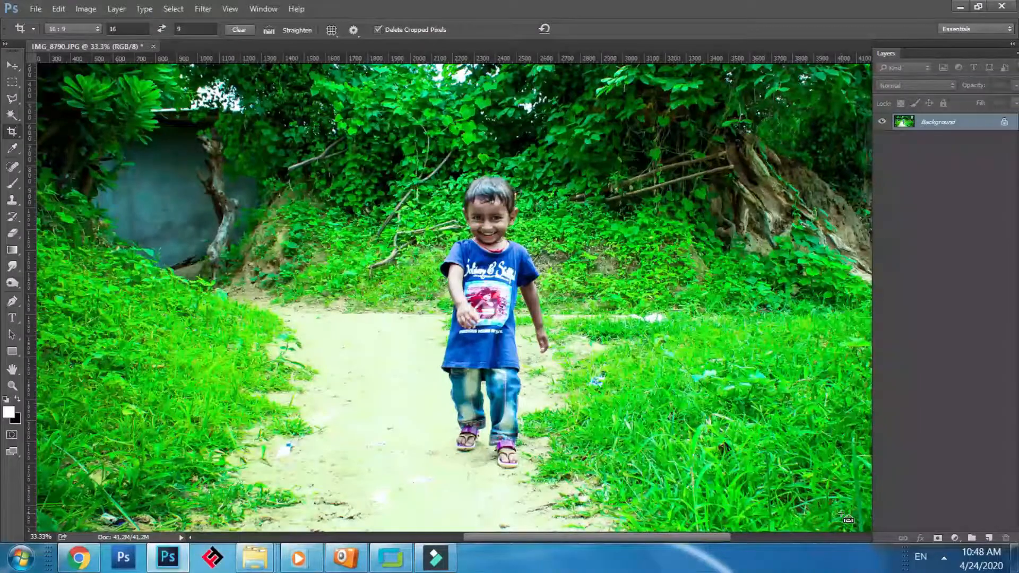
pyautogui.hotkey('ctrl', '+')
pyautogui.hotkey('ctrl', '+')
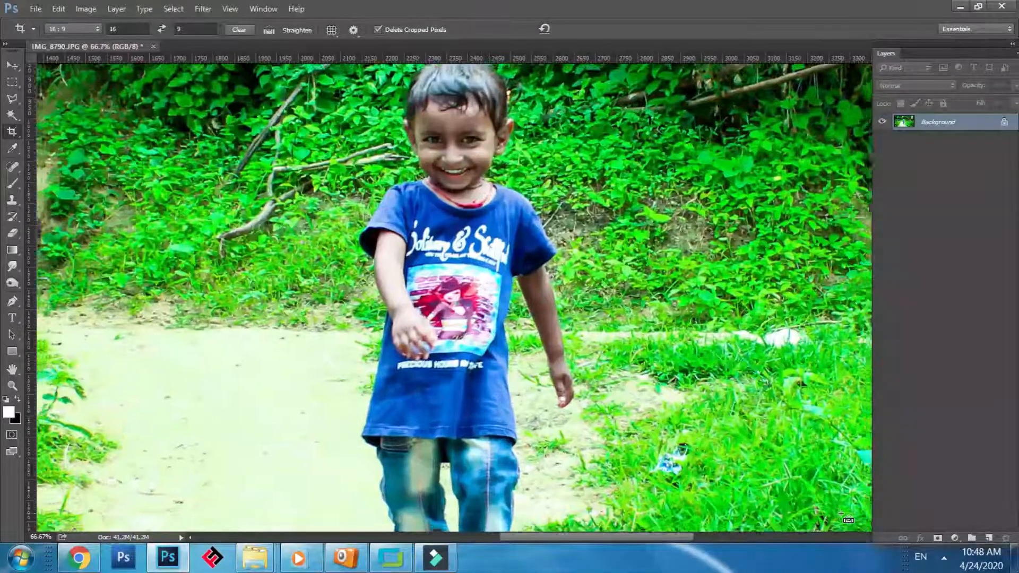
pyautogui.hotkey('ctrl', '-')
pyautogui.hotkey('ctrl', '-')
pyautogui.hotkey('ctrl', '-')
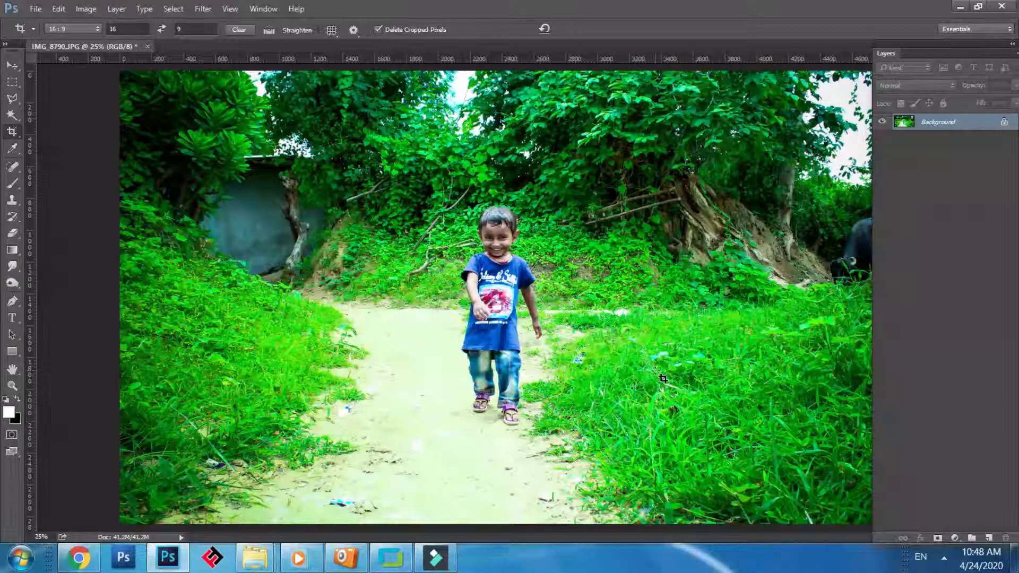
# - Start a Selective Color adjustment and, for Greens, set Cyan to -100% and Magenta to +65%
pyautogui.click(85, 8)
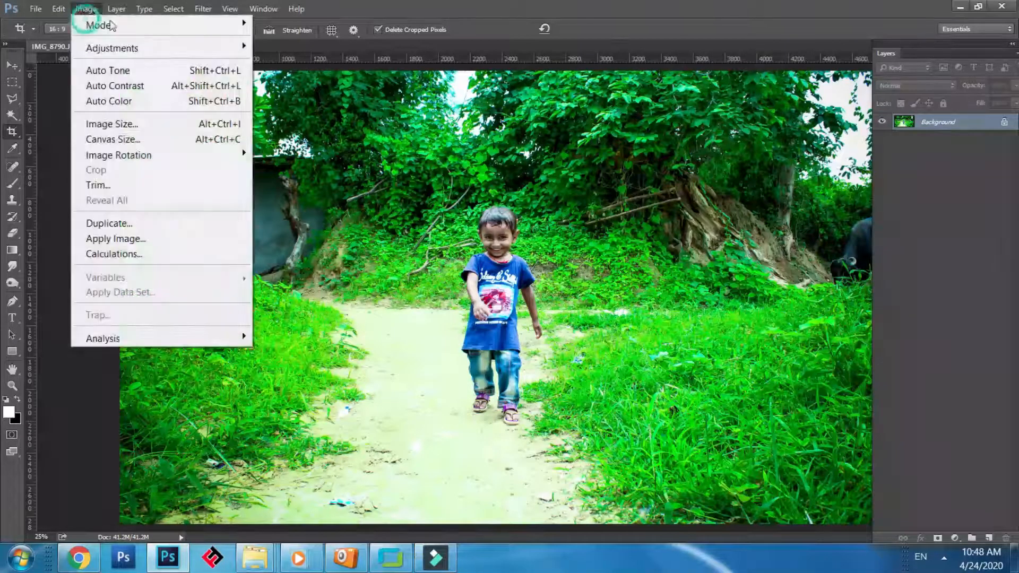
pyautogui.moveTo(152, 50)
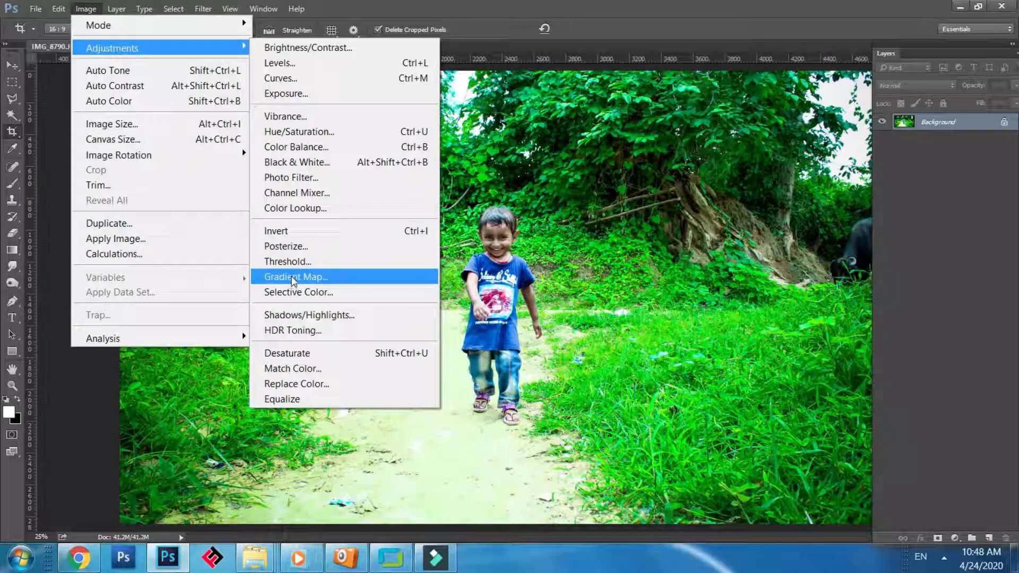
pyautogui.click(293, 292)
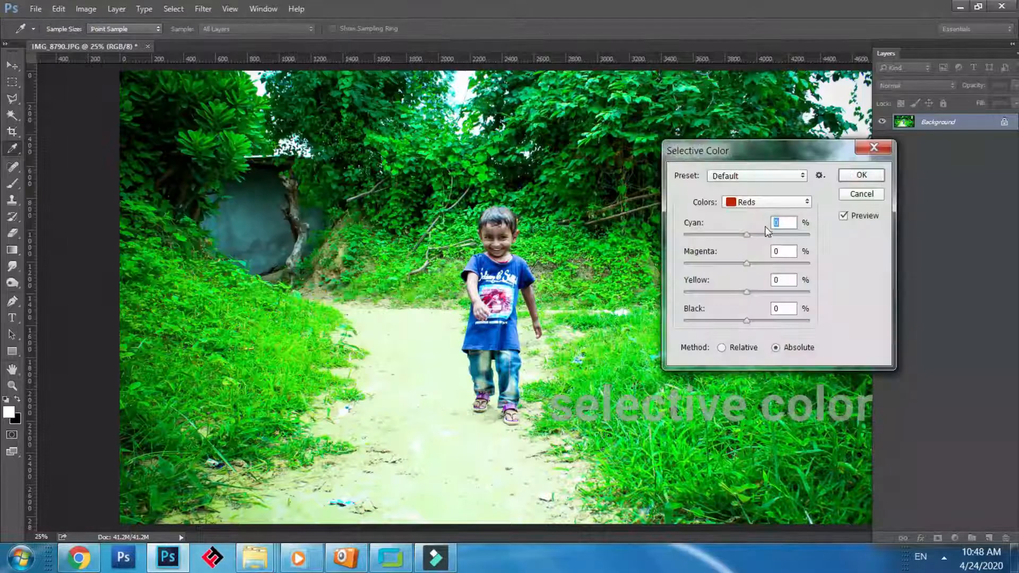
pyautogui.click(764, 207)
pyautogui.click(759, 228)
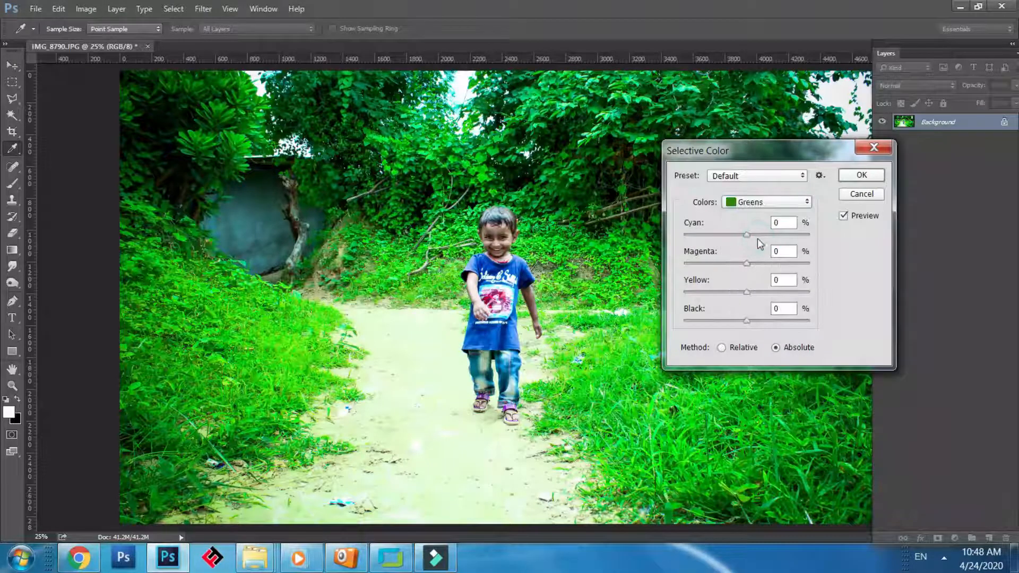
pyautogui.moveTo(748, 236); pyautogui.dragTo(678, 218)
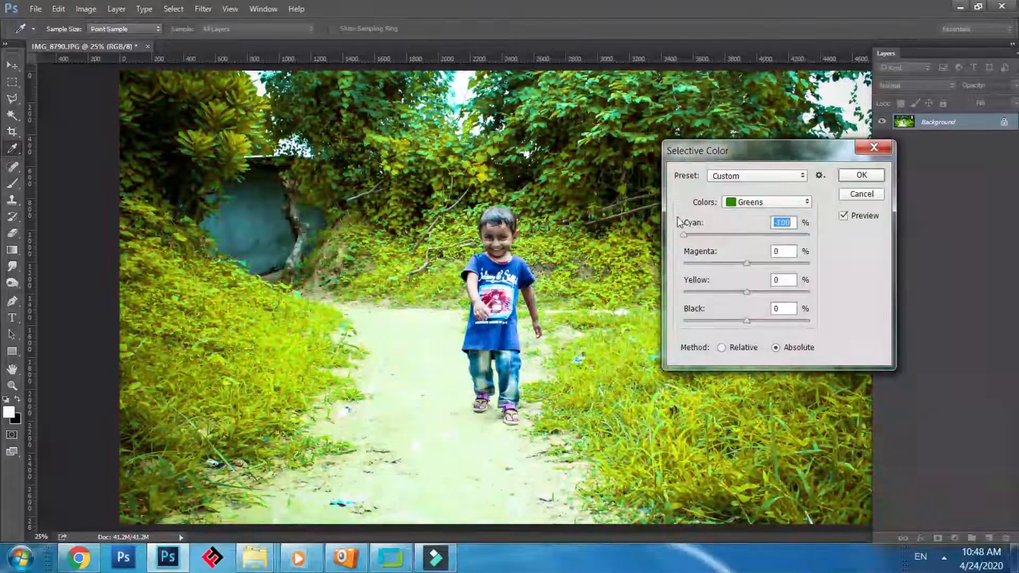
pyautogui.moveTo(746, 262); pyautogui.dragTo(791, 273)
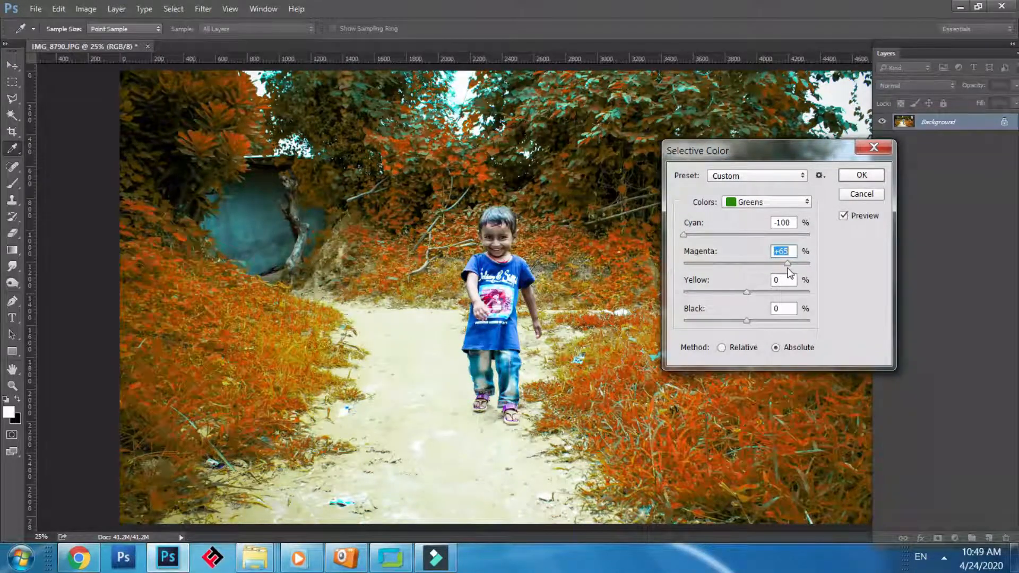
# - Fine-tune the Greens in Selective Color to Cyan -100%, Magenta +62% and Yellow +1%
pyautogui.moveTo(766, 291); pyautogui.dragTo(688, 300)
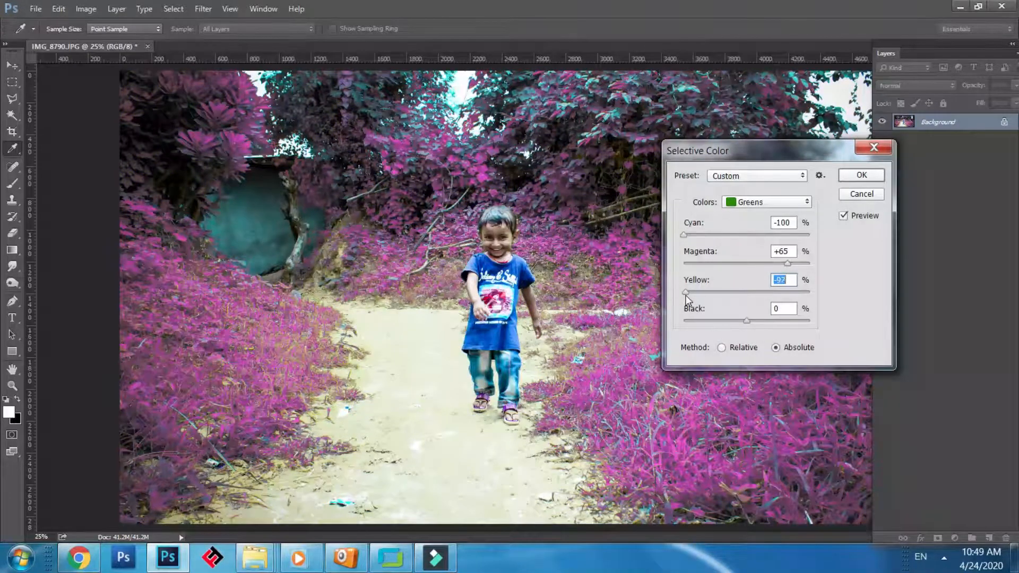
pyautogui.moveTo(747, 320)
pyautogui.mouseDown()
pyautogui.moveTo(728, 320)
pyautogui.moveTo(747, 327)
pyautogui.mouseUp()
pyautogui.moveTo(697, 291); pyautogui.dragTo(750, 312)
pyautogui.moveTo(790, 270)
pyautogui.mouseDown()
pyautogui.moveTo(707, 265)
pyautogui.moveTo(776, 274)
pyautogui.mouseUp()
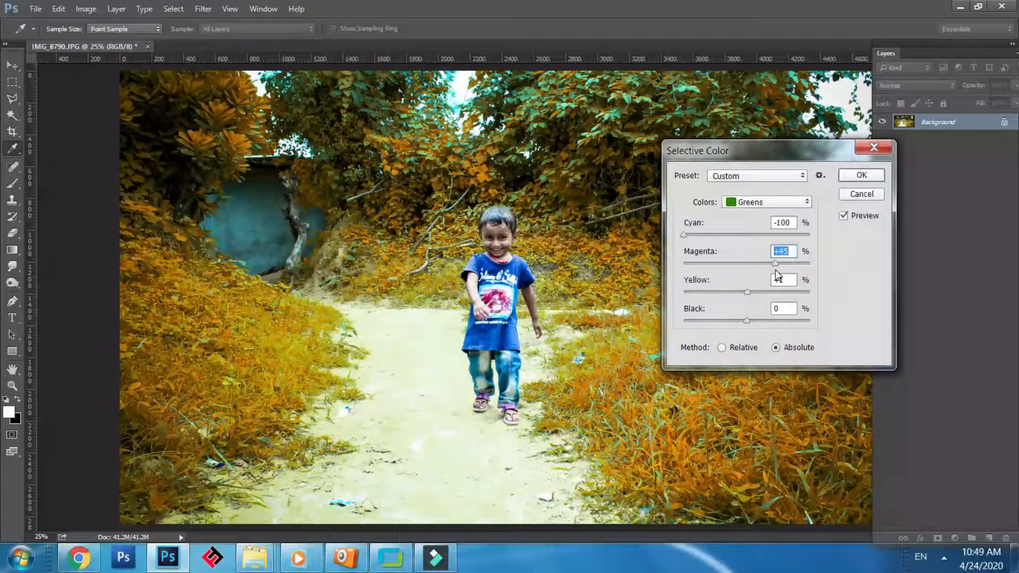
pyautogui.moveTo(713, 235); pyautogui.dragTo(666, 230)
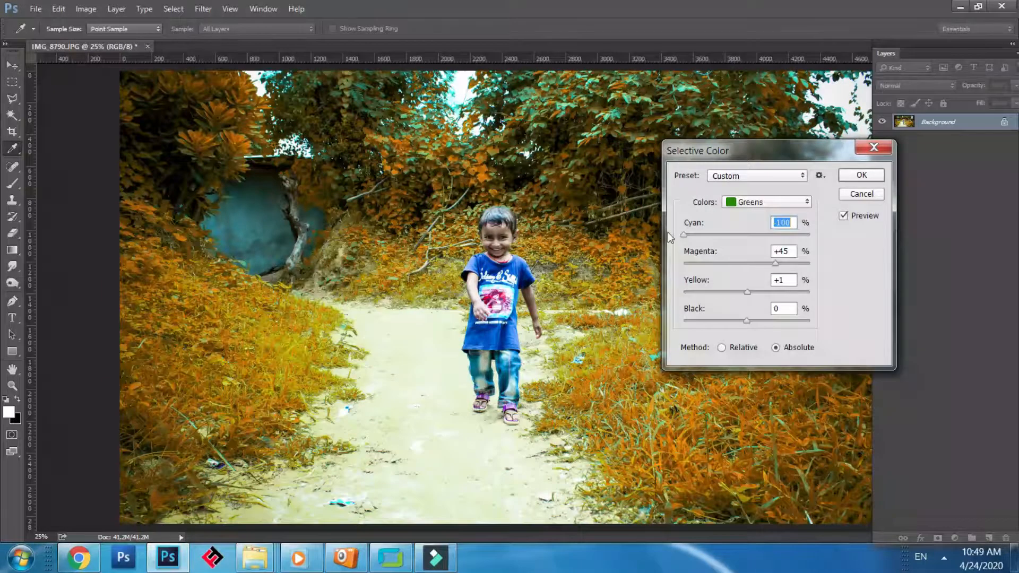
pyautogui.moveTo(781, 267); pyautogui.dragTo(788, 267)
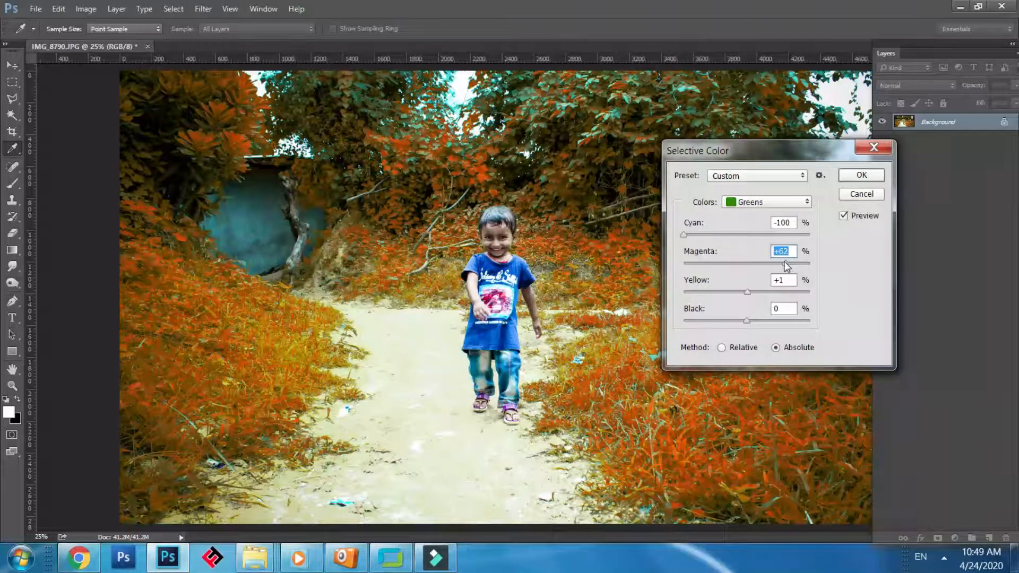
# - Switch Selective Color to the Cyans range and set its Cyan value to -29%
pyautogui.click(767, 203)
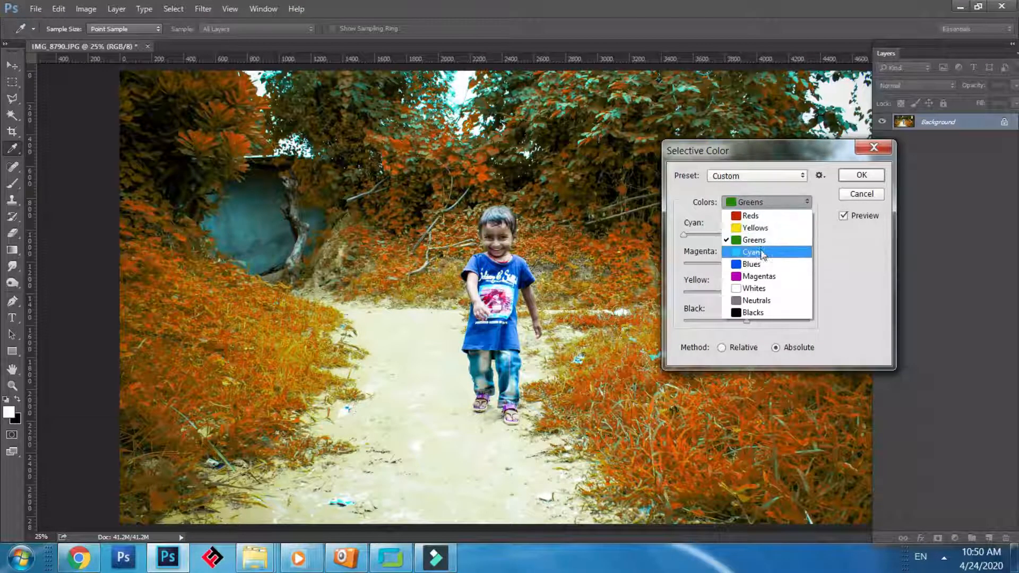
pyautogui.click(760, 250)
pyautogui.moveTo(749, 235); pyautogui.dragTo(690, 238)
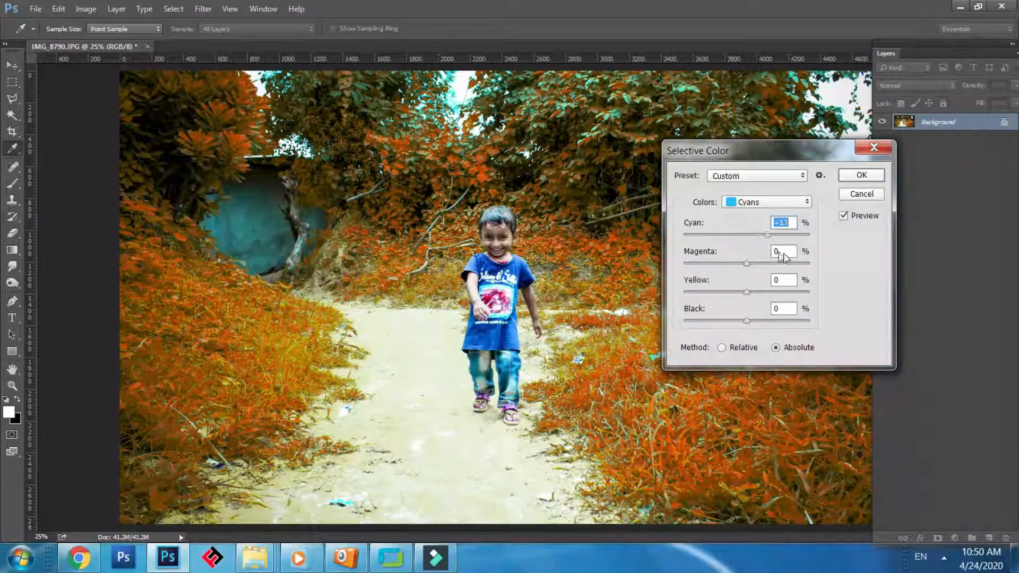
pyautogui.click(729, 235)
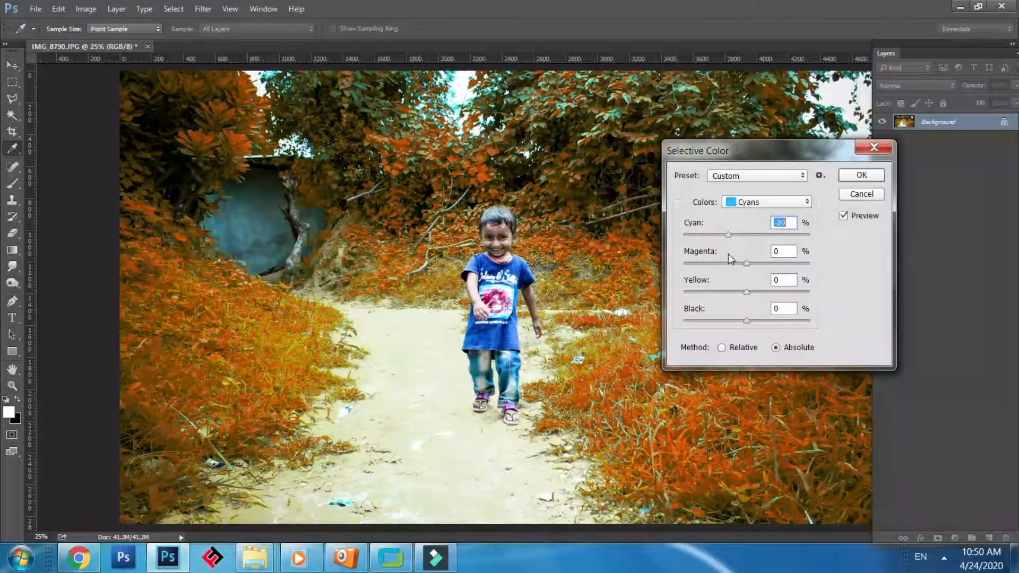
# - Switch Selective Color to the Blues range and set its Cyan value to +45%
pyautogui.click(766, 206)
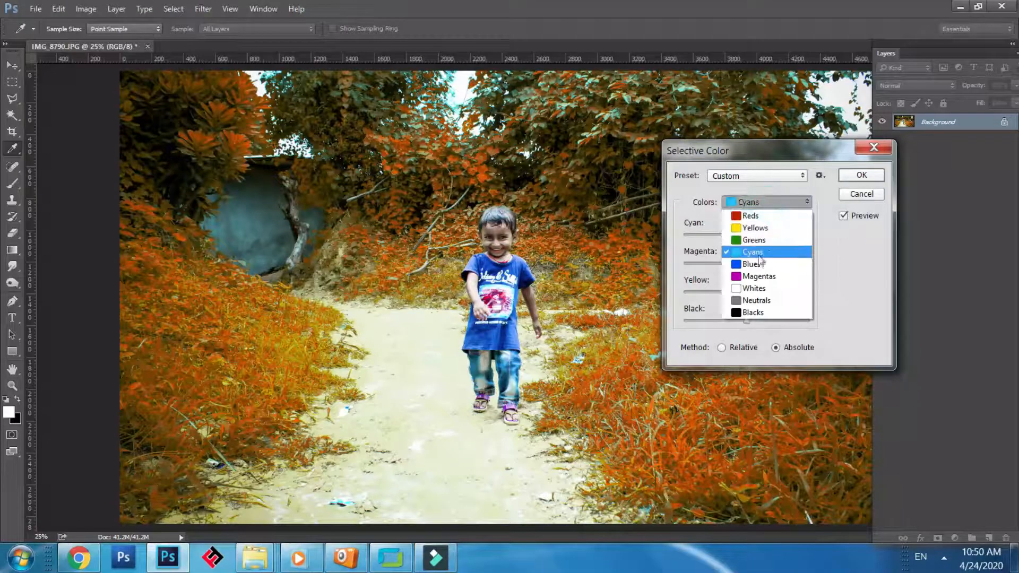
pyautogui.click(756, 264)
pyautogui.moveTo(747, 235); pyautogui.dragTo(776, 235)
pyautogui.press('Down')
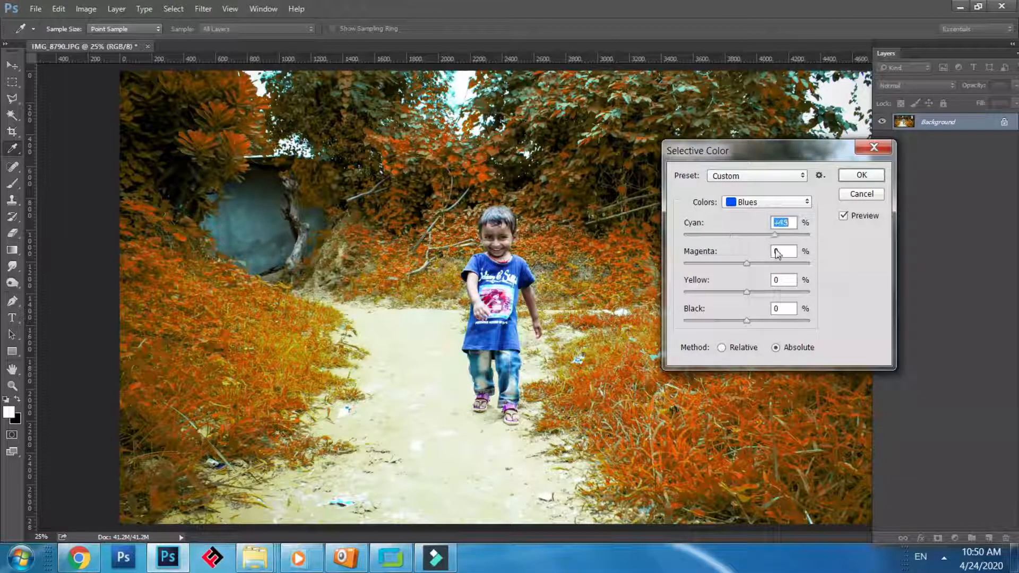
# - For the Magentas range in Selective Color, set Magenta to +41% and Cyan to +11%
pyautogui.click(749, 201)
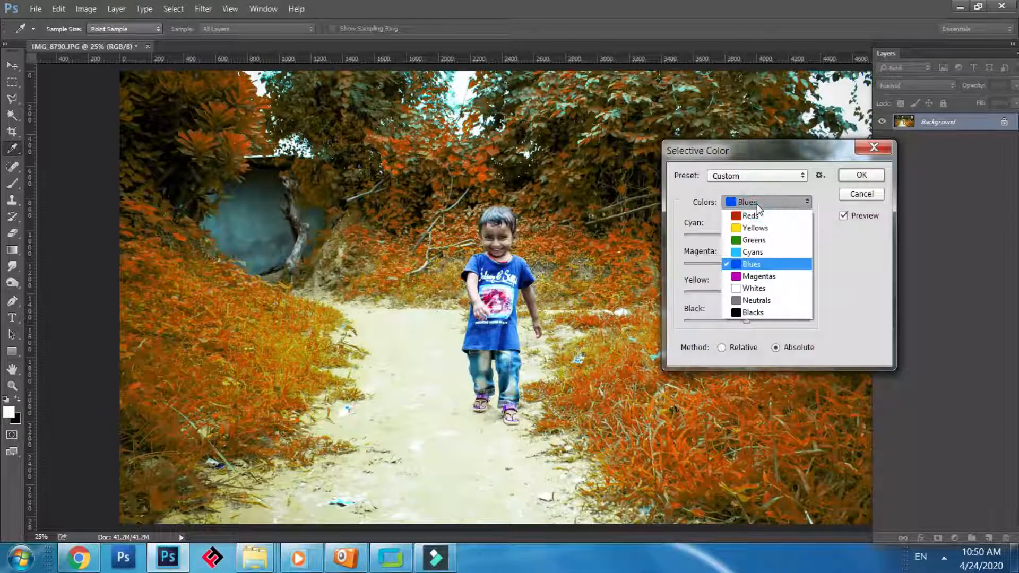
pyautogui.click(771, 277)
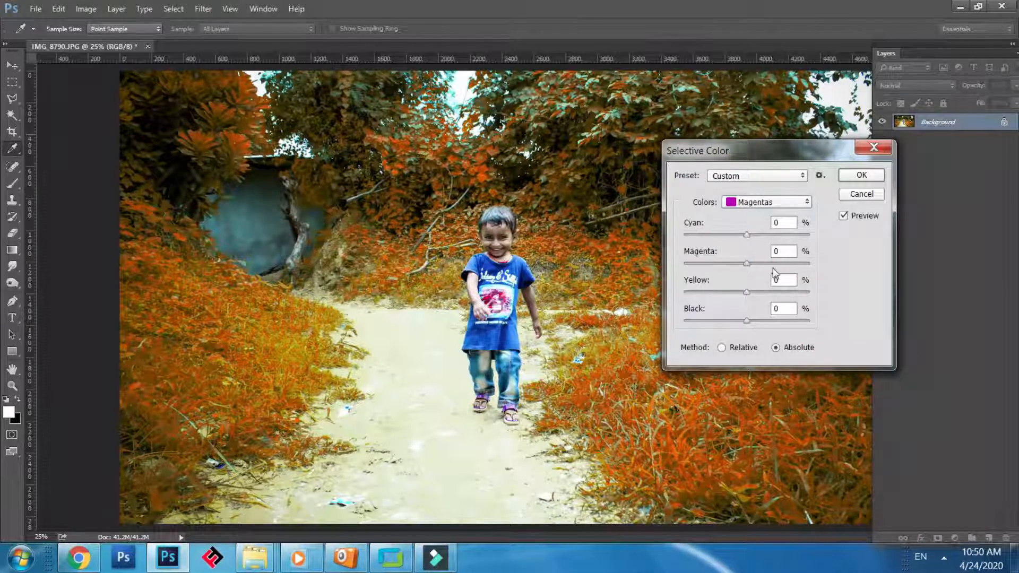
pyautogui.click(780, 251)
pyautogui.write('41')
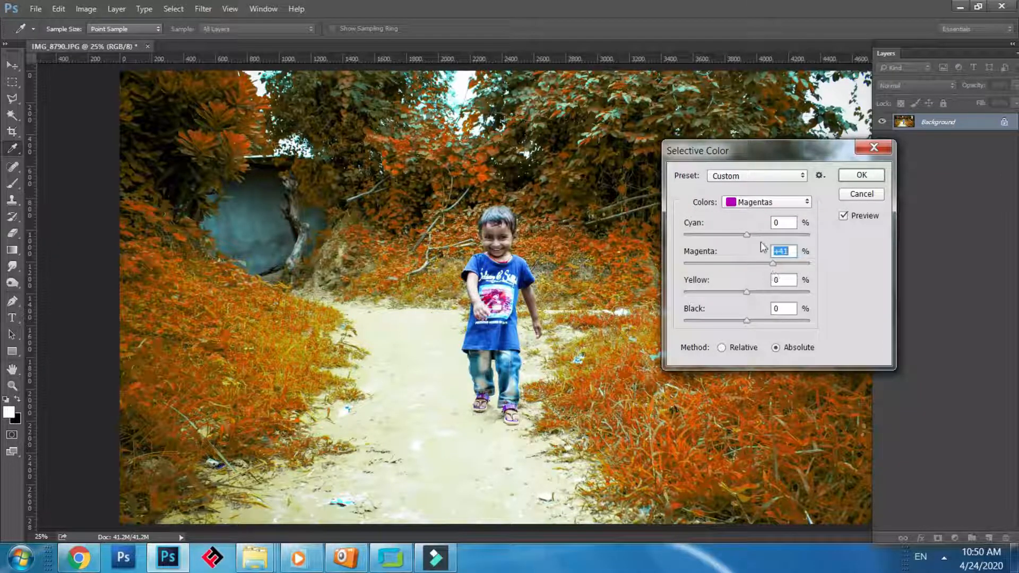
pyautogui.moveTo(762, 236)
pyautogui.mouseDown()
pyautogui.moveTo(727, 239)
pyautogui.moveTo(754, 238)
pyautogui.mouseUp()
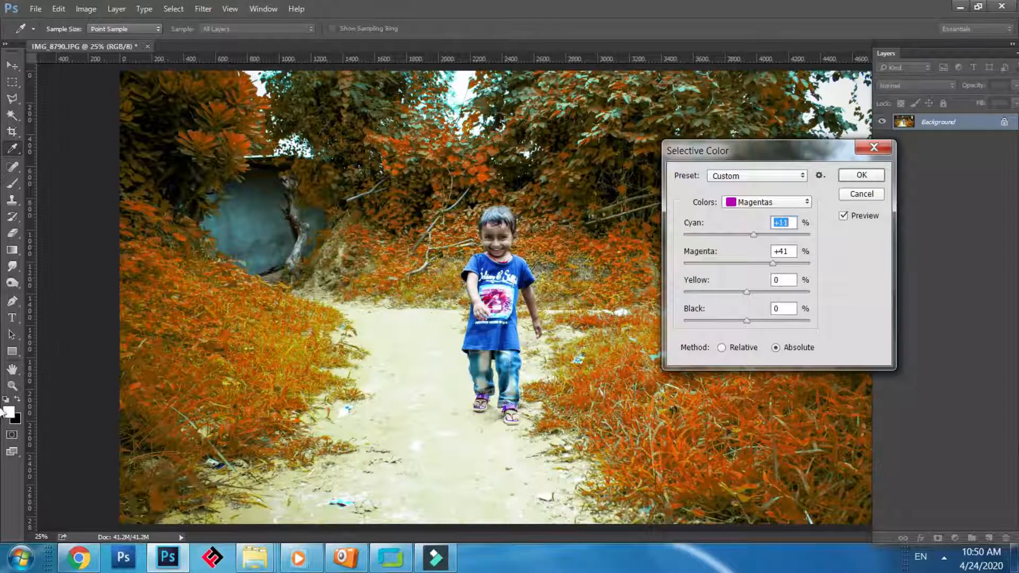
# - Examine the recoloured child and path up close and apply the Selective Color adjustment
pyautogui.hotkey('ctrl', '+')
pyautogui.hotkey('ctrl', '+')
pyautogui.hotkey('ctrl', '+')
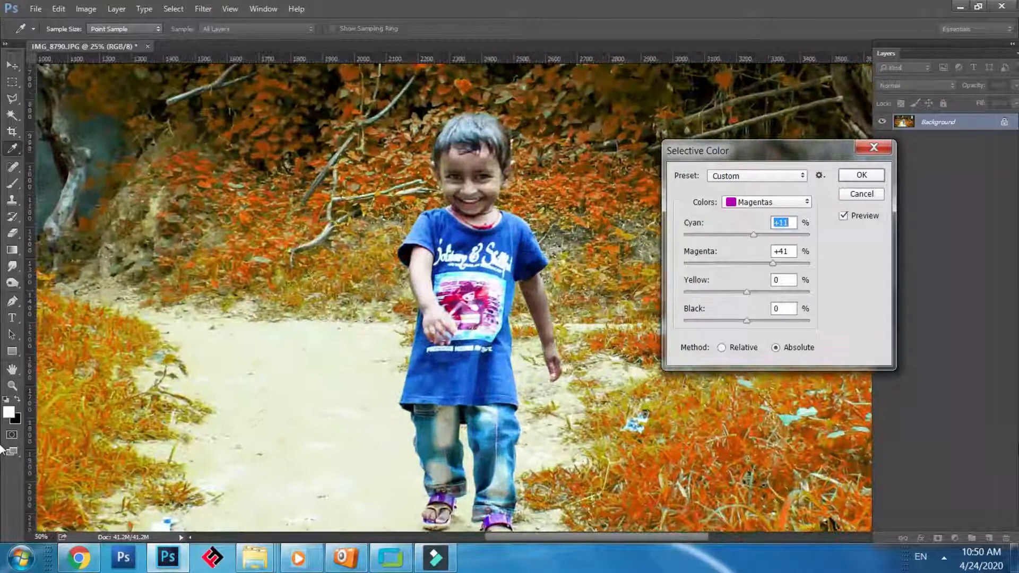
pyautogui.hotkey('ctrl', '+')
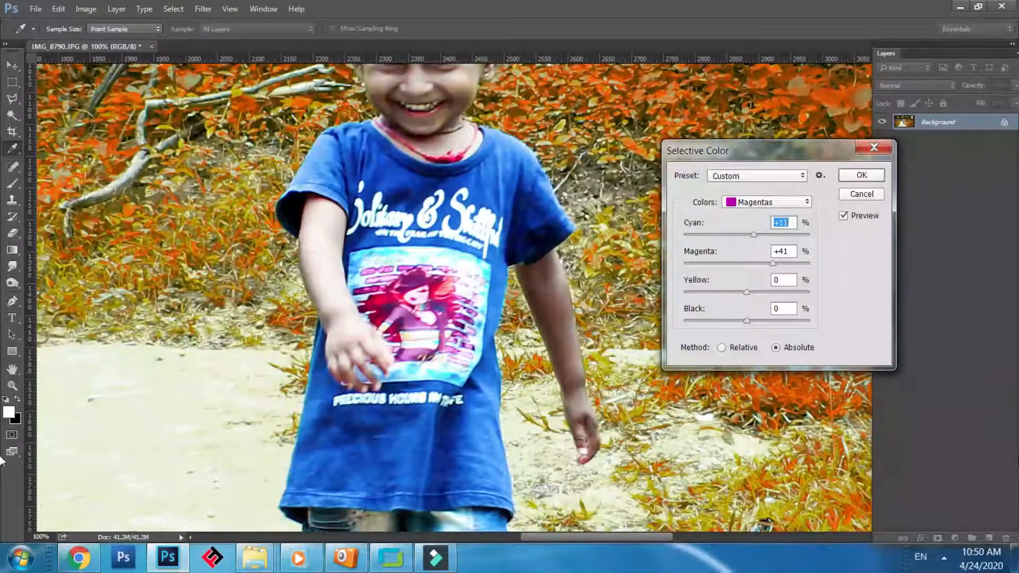
pyautogui.hotkey('ctrl', '-')
pyautogui.hotkey('ctrl', '-')
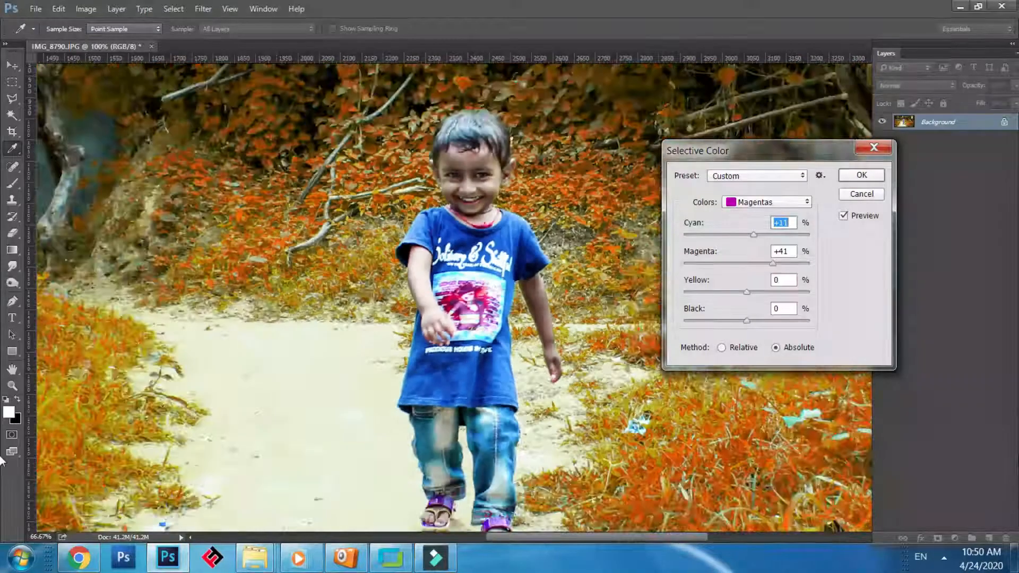
pyautogui.hotkey('ctrl', '-')
pyautogui.hotkey('ctrl', '-')
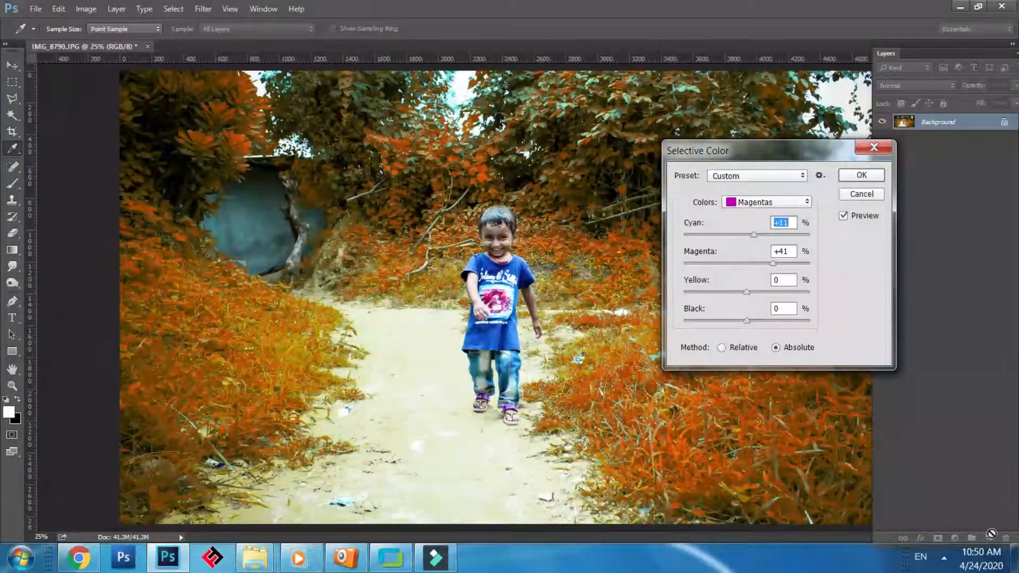
pyautogui.click(861, 175)
pyautogui.press('c')
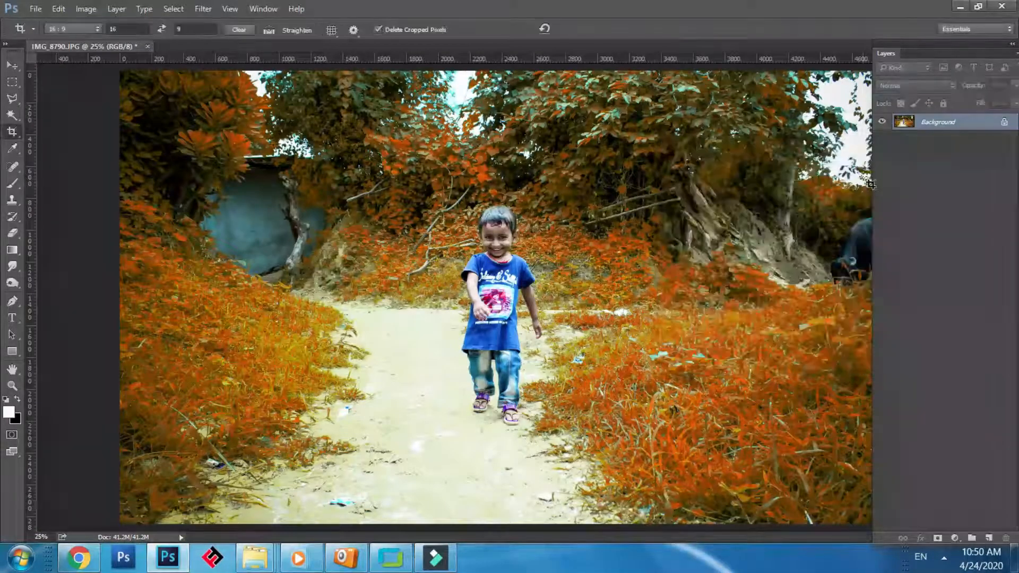
# - Run the Imagenomic Noiseware filter with the Default preset, checking the child's face in the preview before applying it
pyautogui.click(198, 13)
pyautogui.moveTo(257, 345)
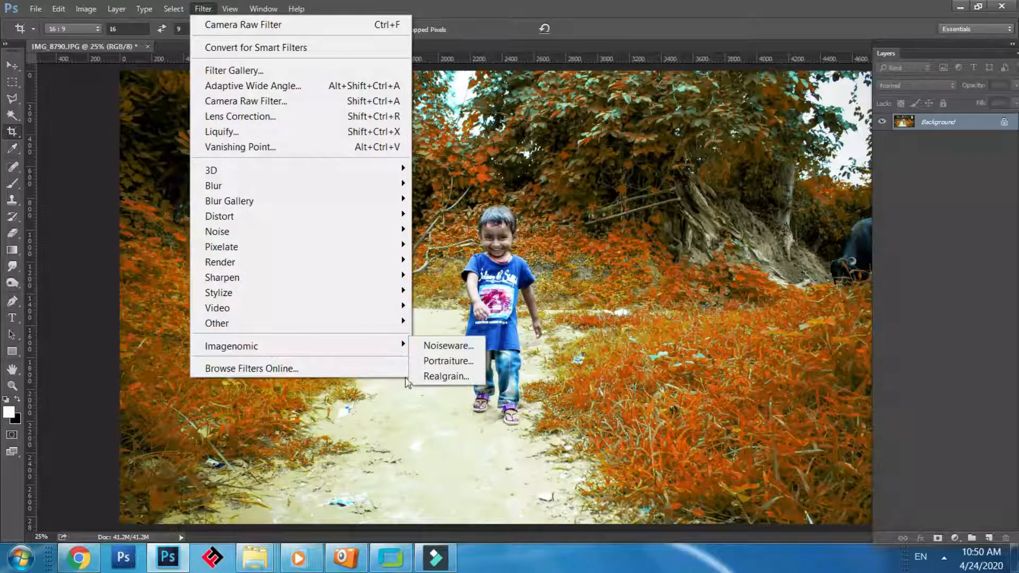
pyautogui.click(432, 350)
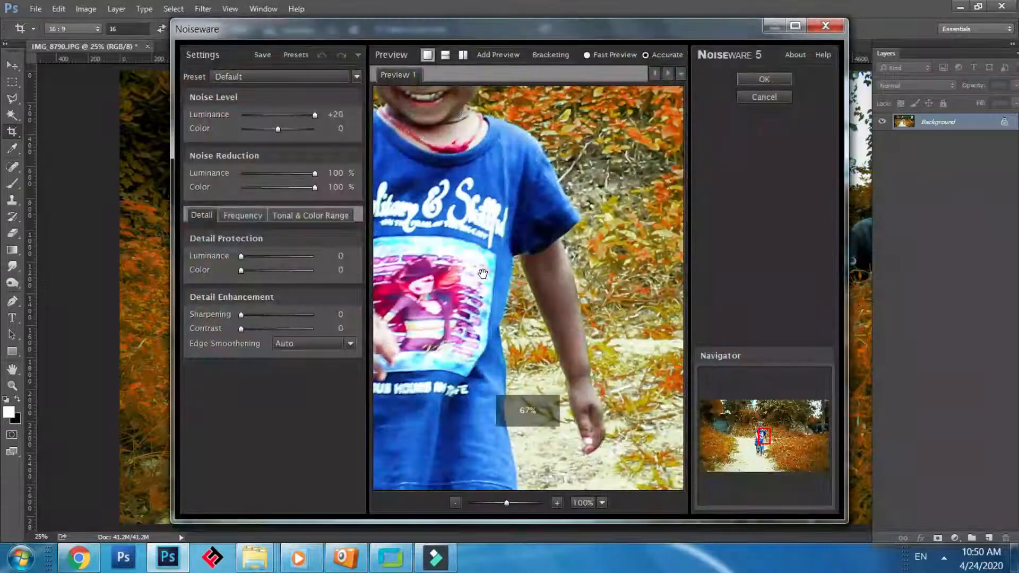
pyautogui.moveTo(546, 362); pyautogui.dragTo(552, 398)
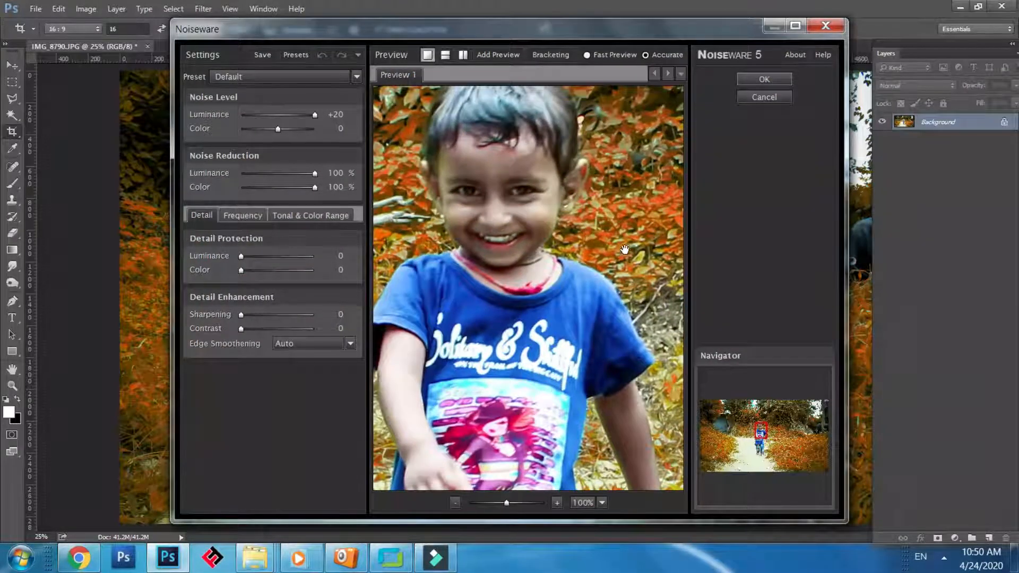
pyautogui.click(764, 79)
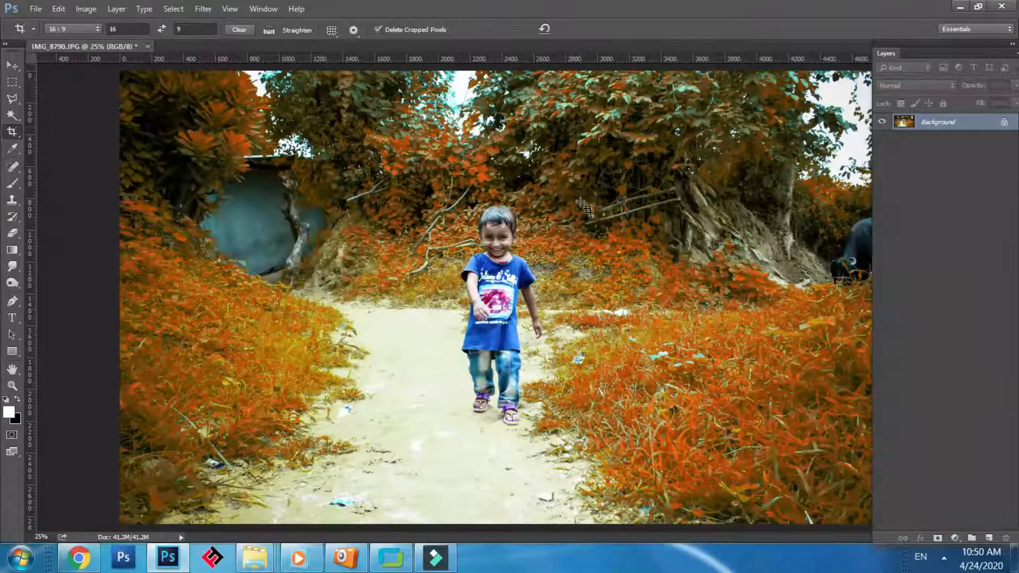
# - Apply the Imagenomic Portraiture filter to the photo
pyautogui.click(204, 10)
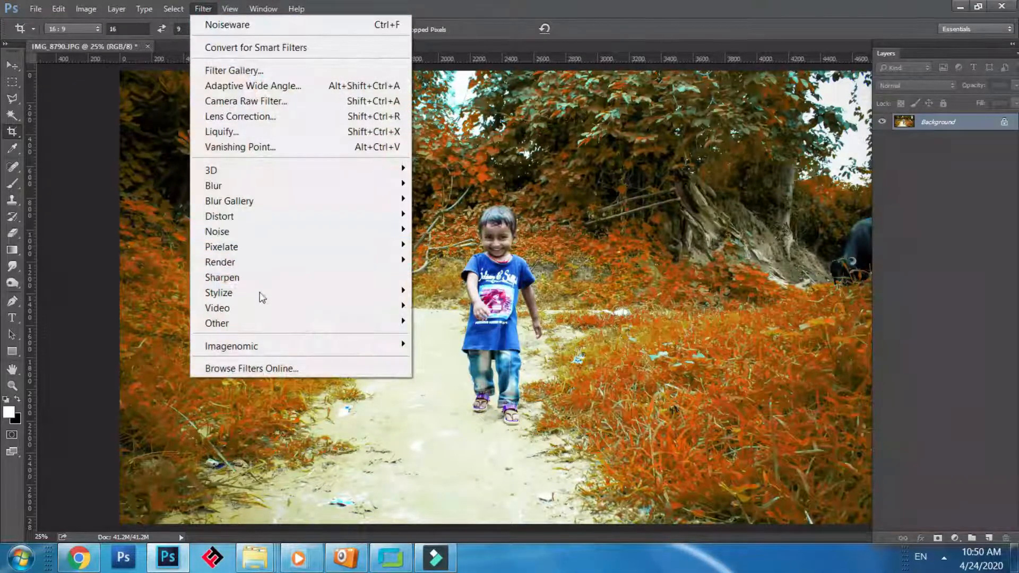
pyautogui.moveTo(318, 348)
pyautogui.click(442, 363)
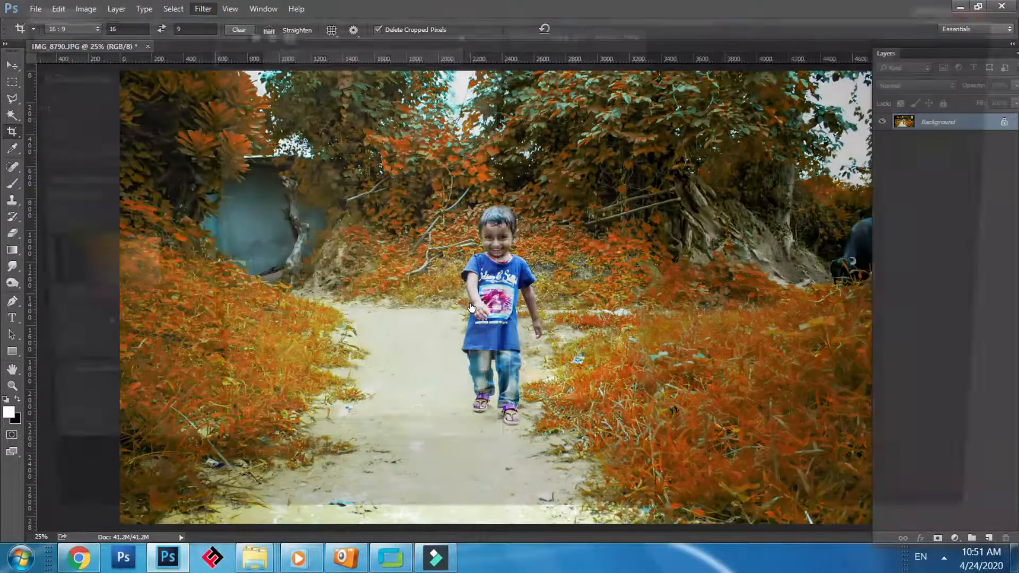
pyautogui.click(930, 56)
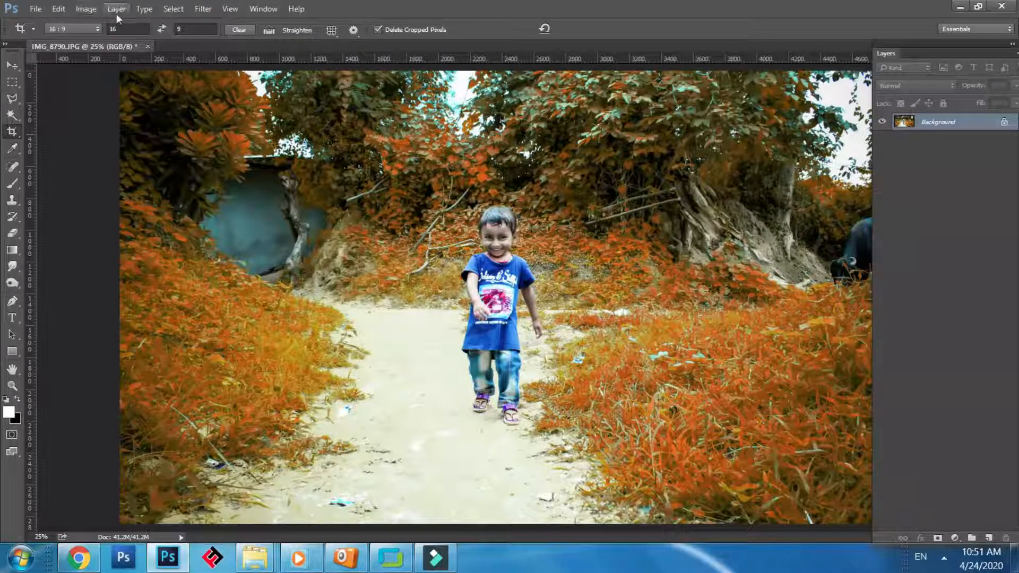
# - Start the Camera Raw filter and set Shadows to -32 and Blacks to -18
pyautogui.click(203, 9)
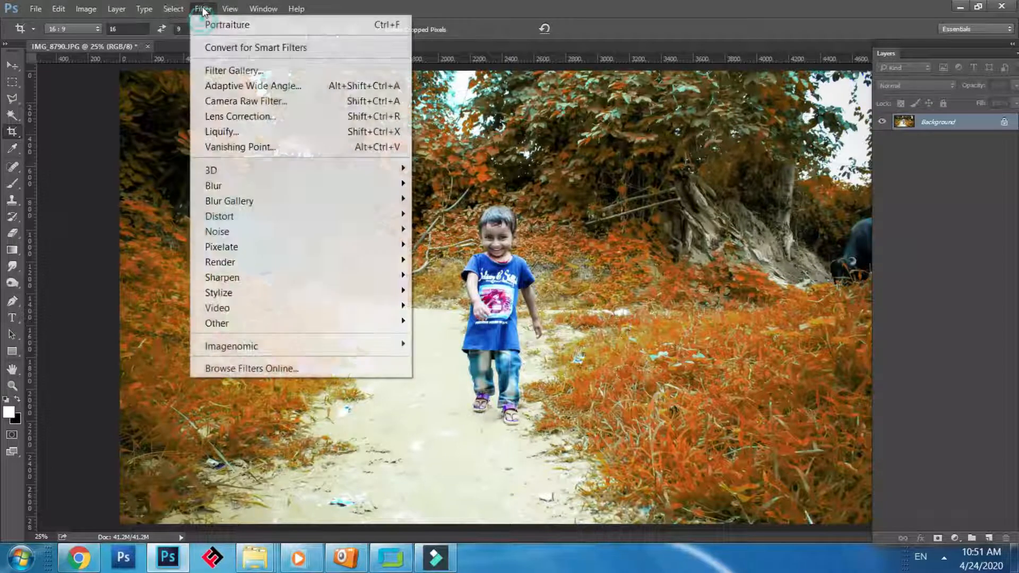
pyautogui.click(252, 100)
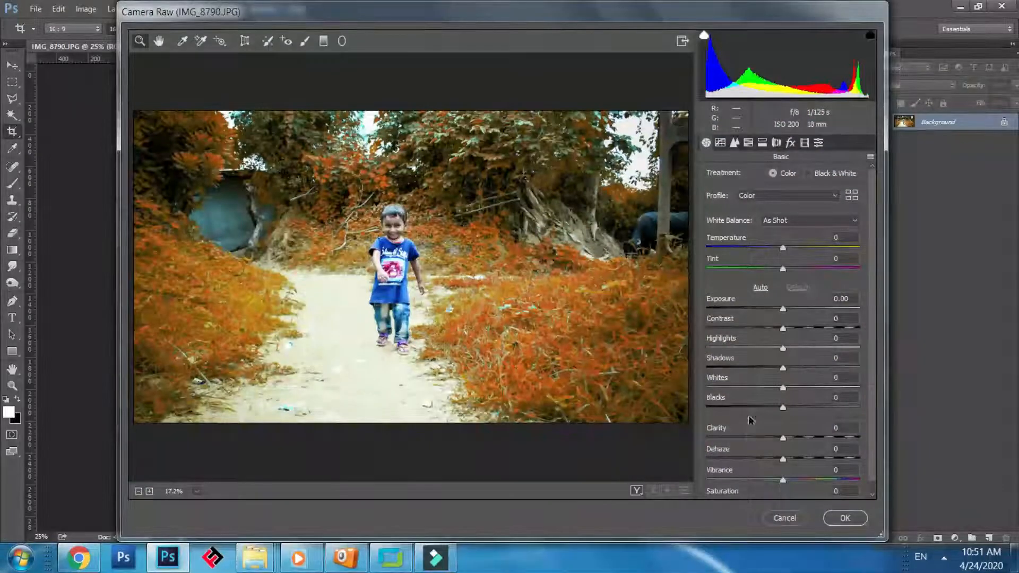
pyautogui.moveTo(783, 368); pyautogui.dragTo(755, 379)
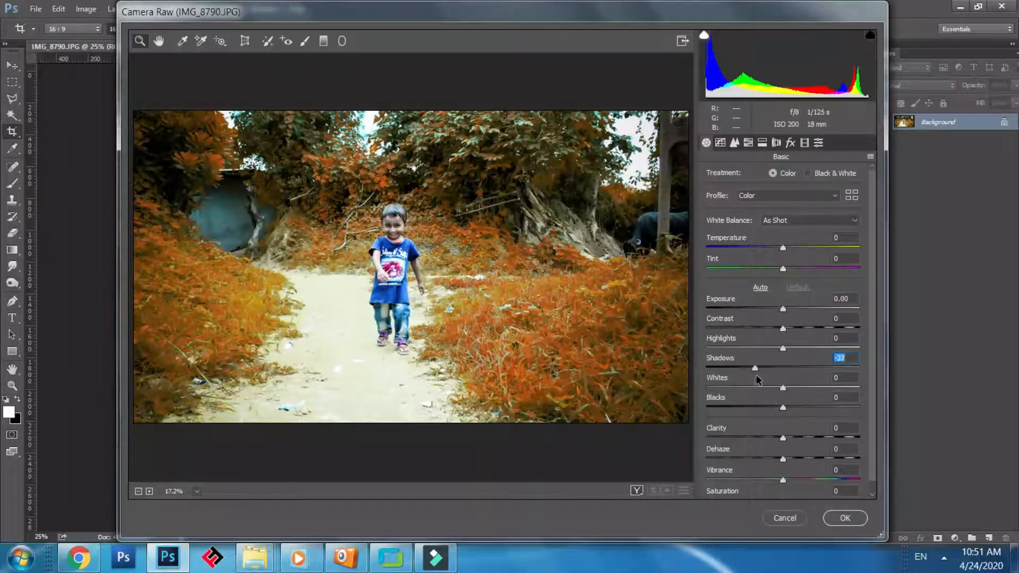
pyautogui.moveTo(796, 406); pyautogui.dragTo(772, 407)
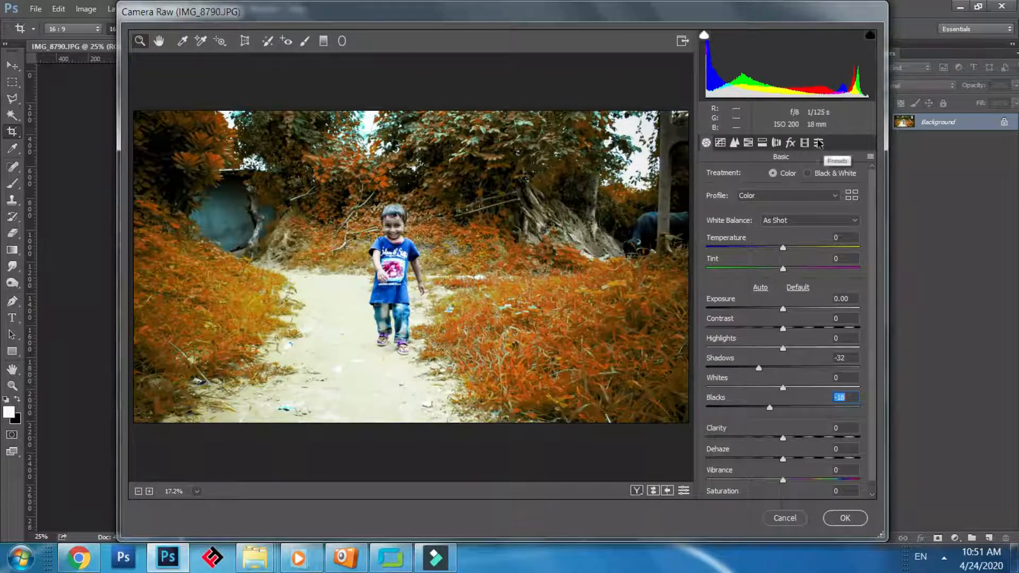
# - Try out Camera Raw's creative presets, return to the basic settings and apply the Shadows and Blacks adjustments without a preset
pyautogui.click(819, 143)
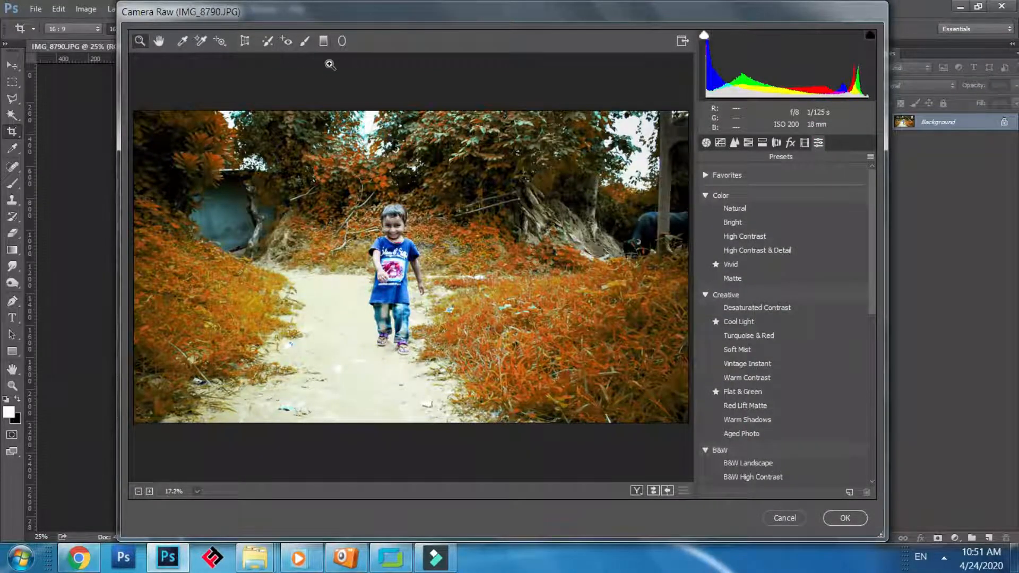
pyautogui.click(748, 336)
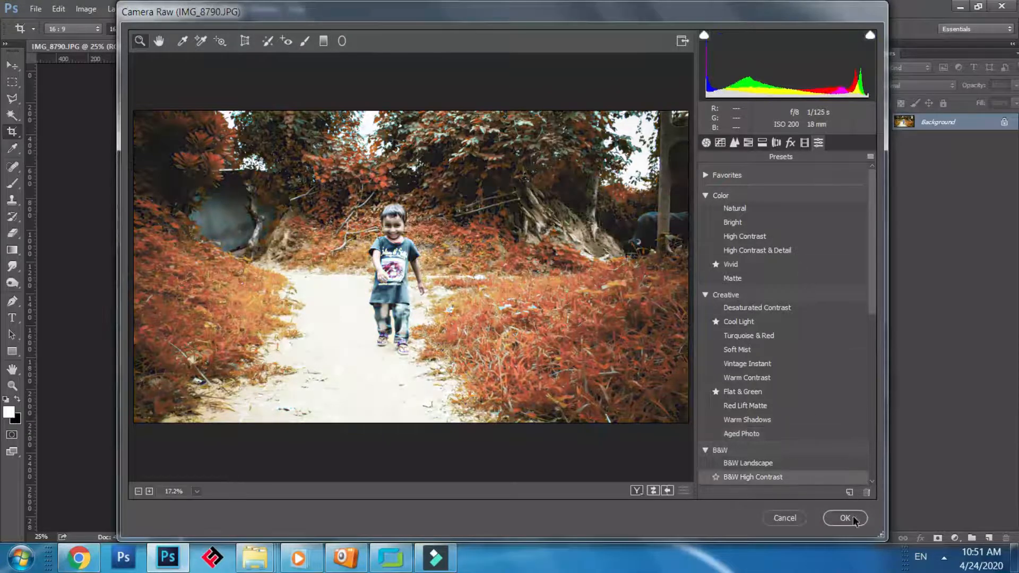
pyautogui.click(707, 143)
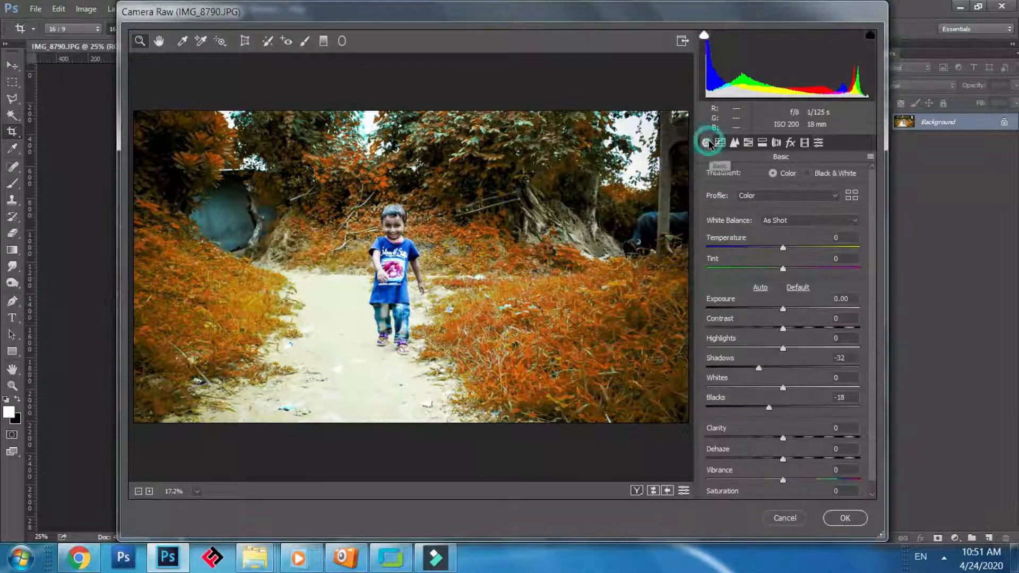
pyautogui.click(844, 518)
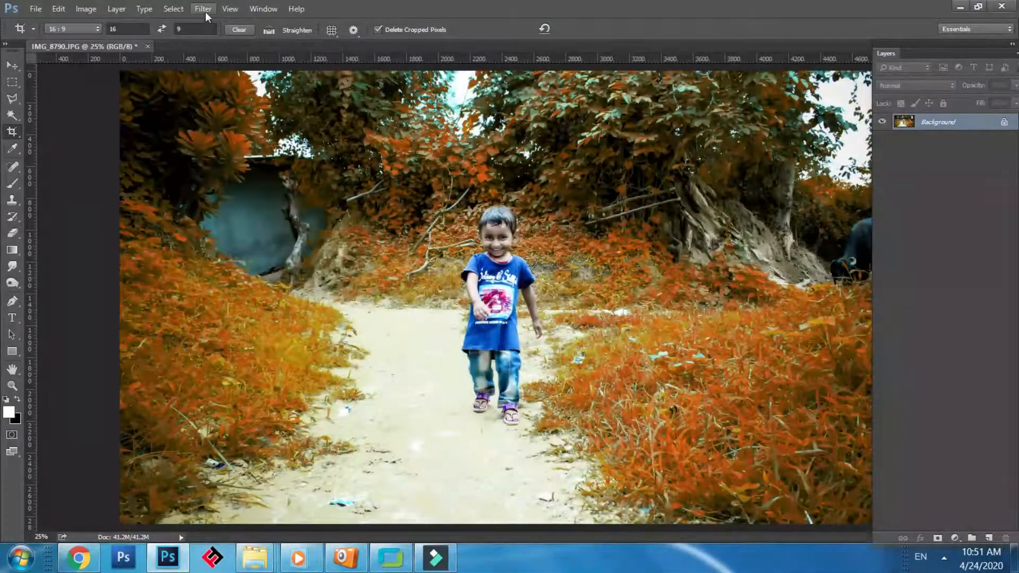
# - Start the Lighting Effects filter with a spot light on the child and set its Intensity to 18
pyautogui.click(204, 12)
pyautogui.moveTo(256, 264)
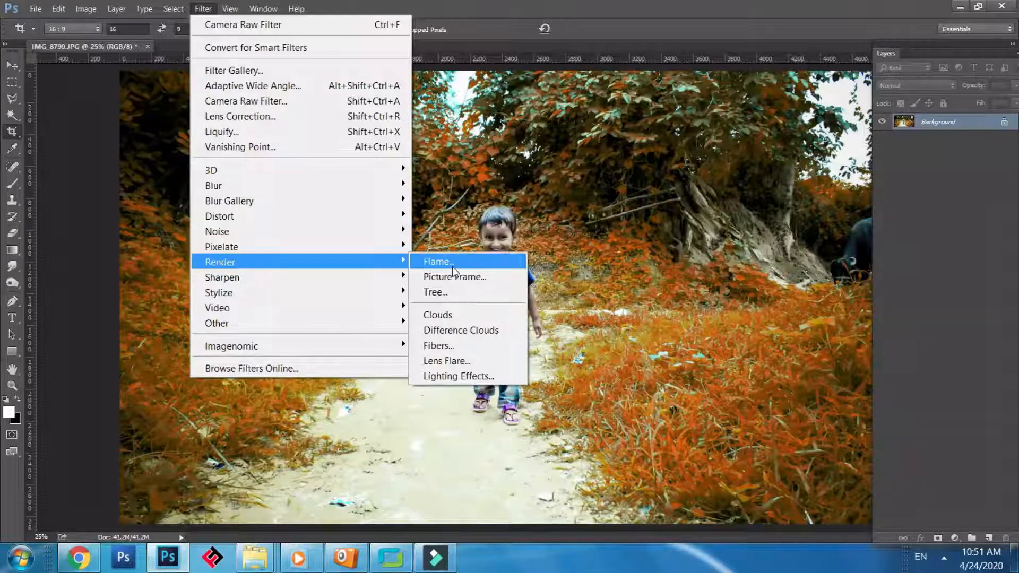
pyautogui.click(459, 376)
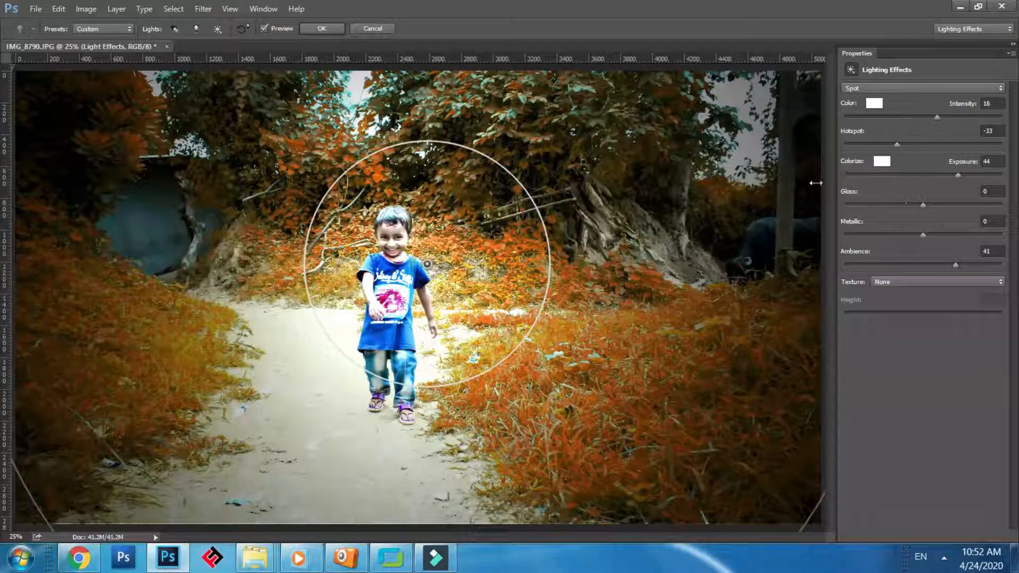
pyautogui.click(930, 118)
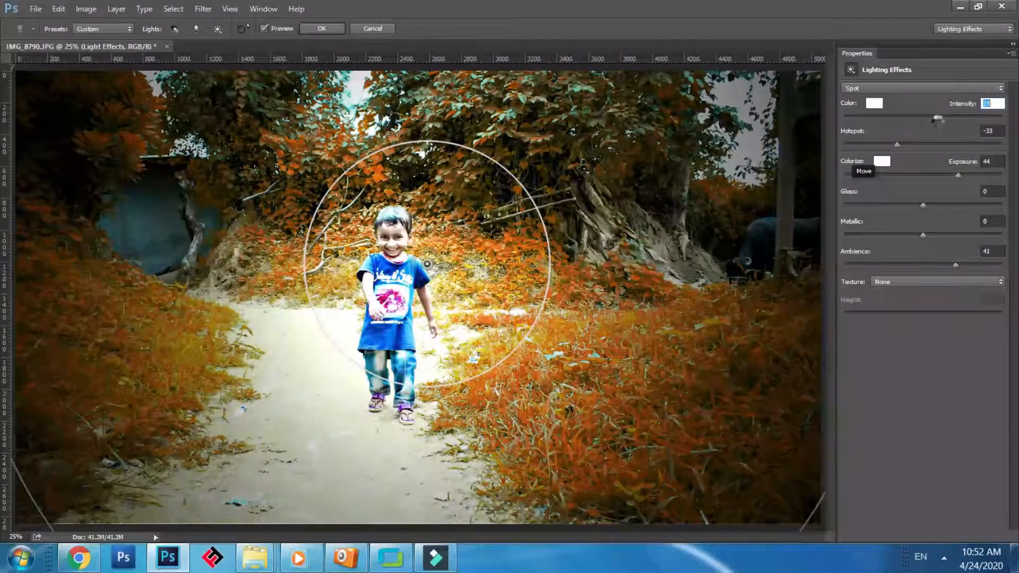
pyautogui.write('0')
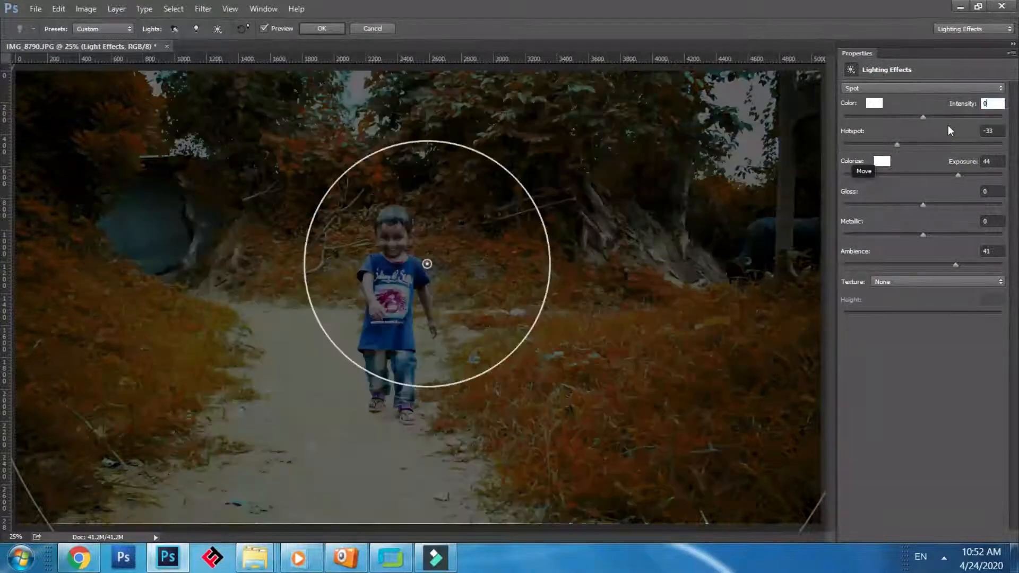
pyautogui.press('BackSpace')
pyautogui.write('18')
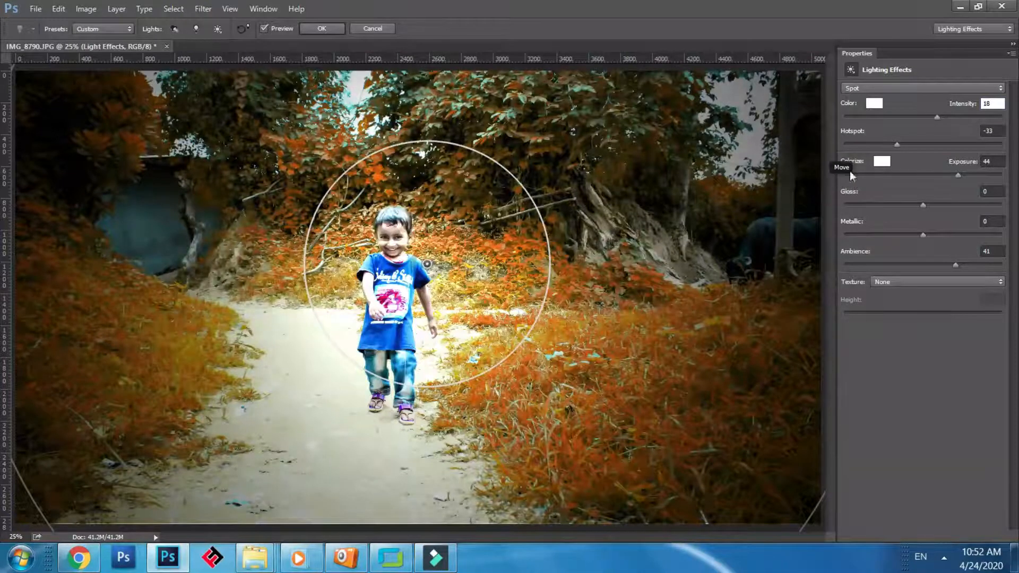
# - Move the spot light's centre onto the child and set its Exposure to 1, Gloss to -32 and Metallic near the maximum
pyautogui.moveTo(547, 285); pyautogui.dragTo(388, 298)
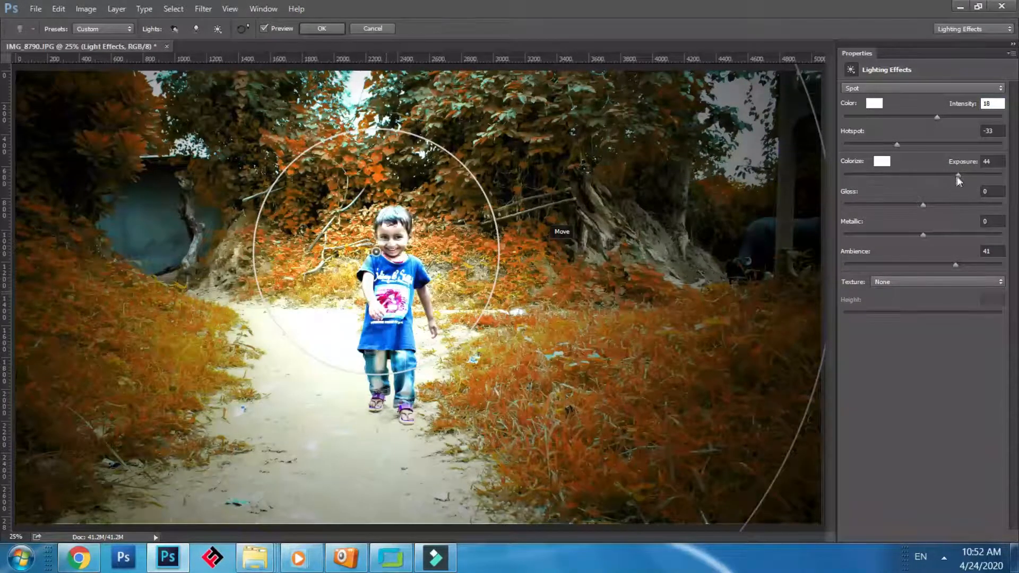
pyautogui.moveTo(958, 174); pyautogui.dragTo(925, 172)
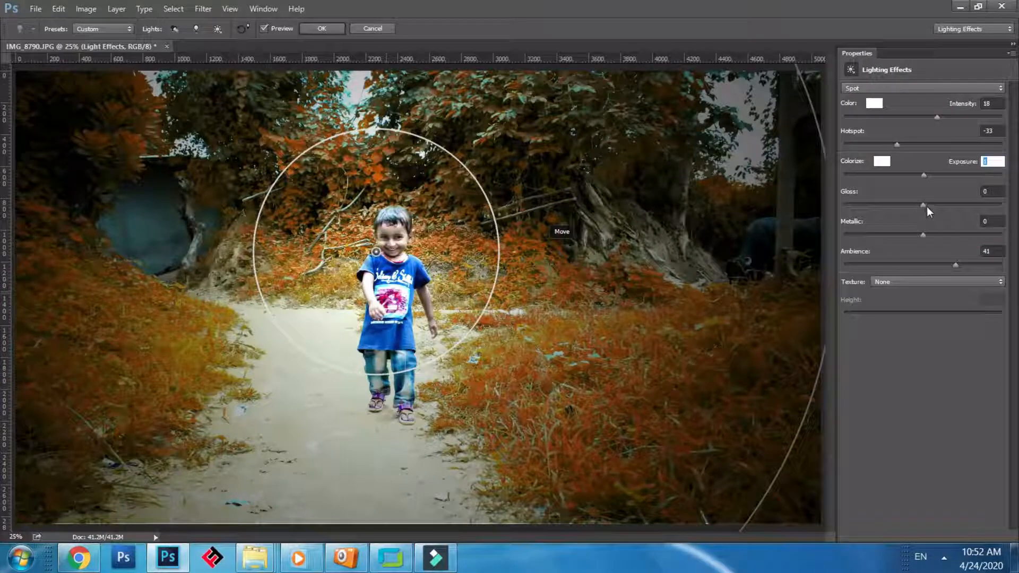
pyautogui.moveTo(926, 206); pyautogui.dragTo(898, 205)
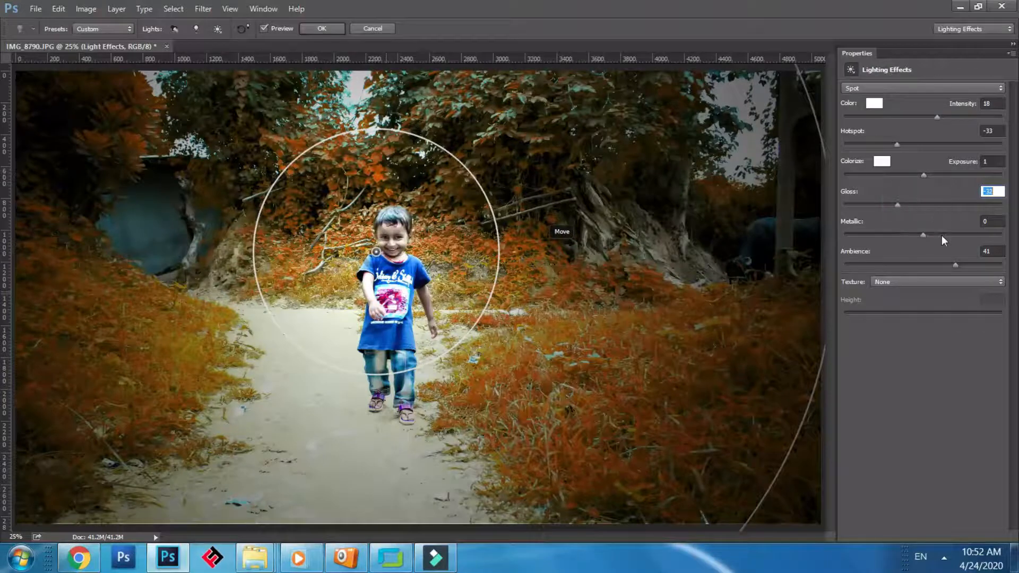
pyautogui.moveTo(942, 235); pyautogui.dragTo(1001, 236)
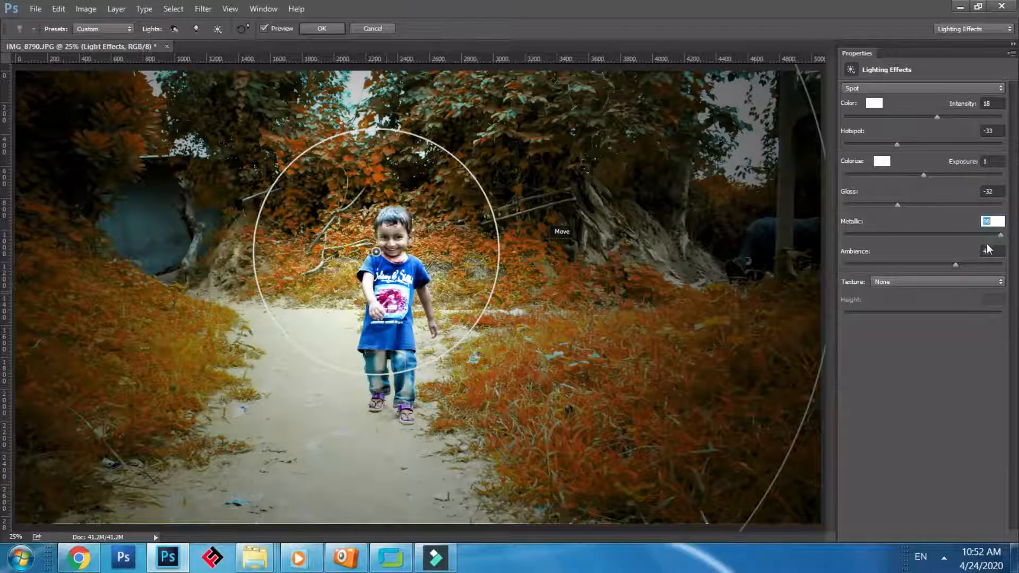
# - Set the spot light's Ambience to 49 and its Texture to Green with a Height of 0
pyautogui.moveTo(955, 264)
pyautogui.mouseDown()
pyautogui.moveTo(981, 264)
pyautogui.moveTo(962, 268)
pyautogui.mouseUp()
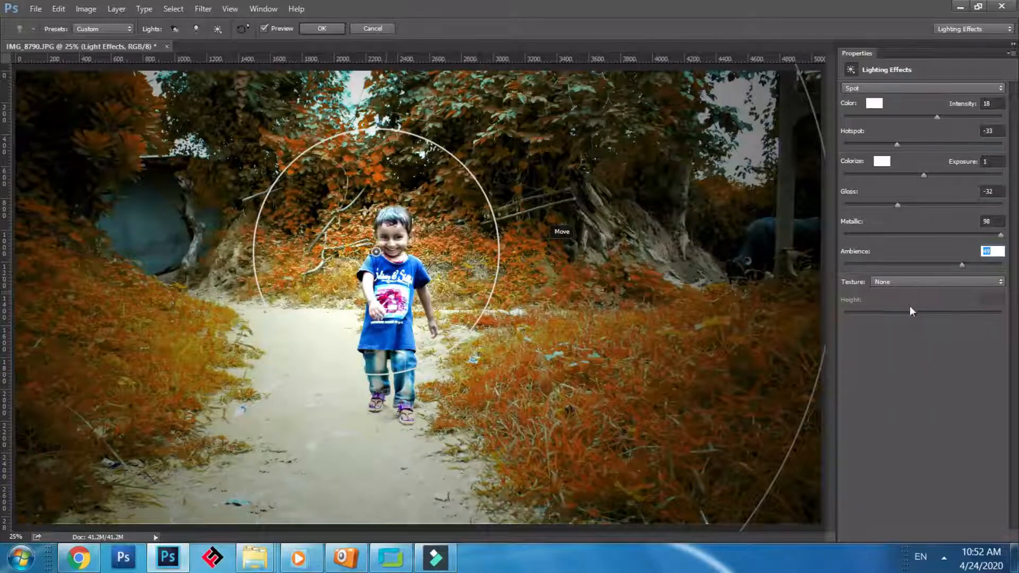
pyautogui.click(918, 281)
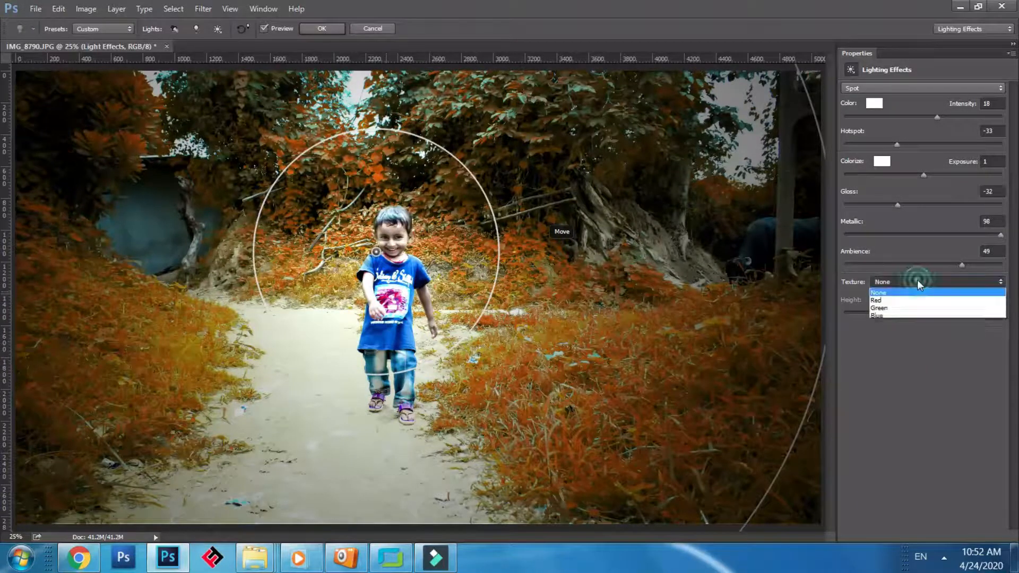
pyautogui.click(907, 308)
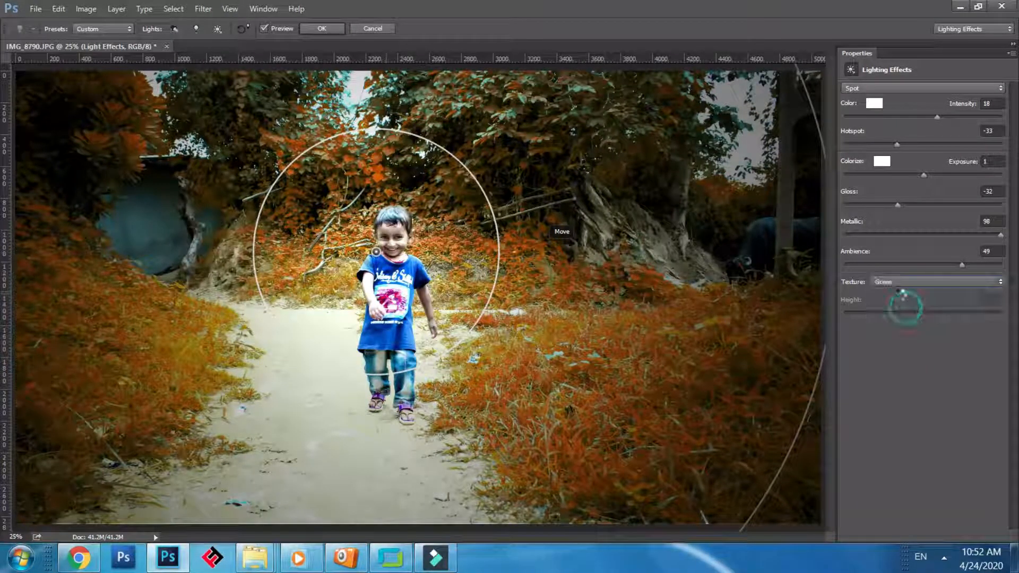
pyautogui.moveTo(918, 312)
pyautogui.mouseDown()
pyautogui.moveTo(885, 313)
pyautogui.moveTo(946, 316)
pyautogui.moveTo(931, 320)
pyautogui.mouseUp()
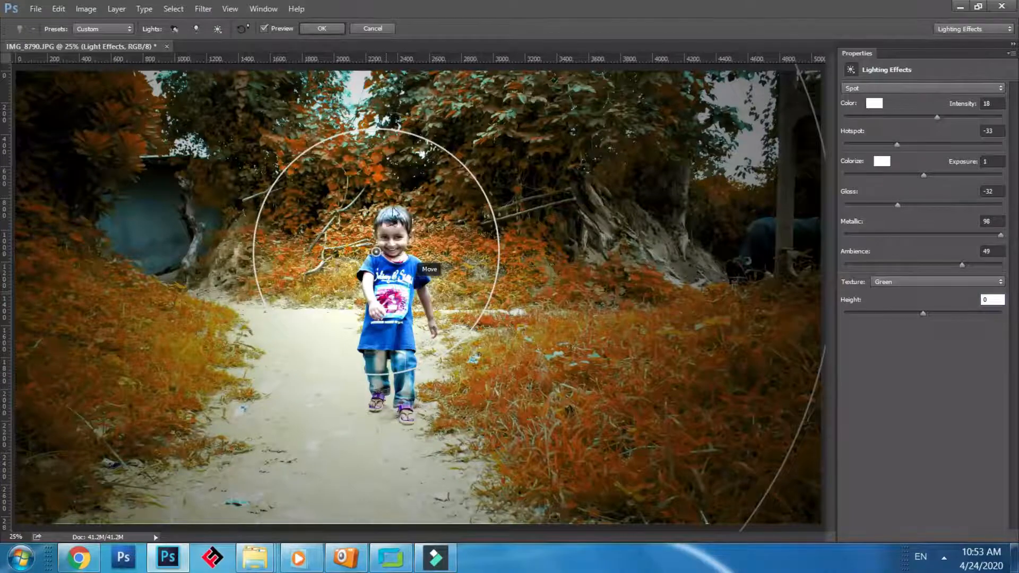
# - Try repositioning the spot light over the child and try out the Point and Infinite light types
pyautogui.moveTo(401, 291); pyautogui.dragTo(389, 265)
pyautogui.moveTo(377, 168); pyautogui.dragTo(600, 266)
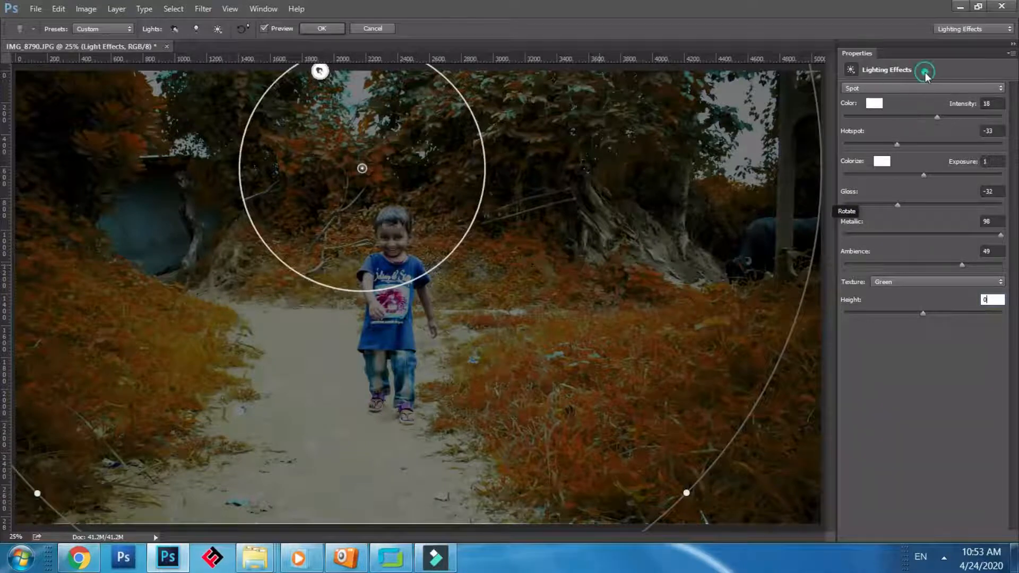
pyautogui.click(887, 87)
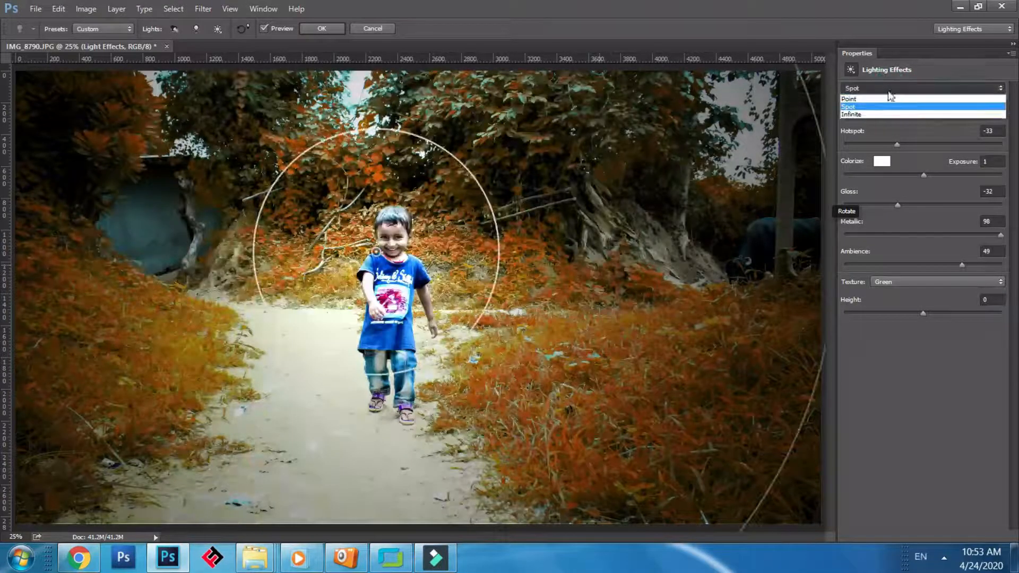
pyautogui.click(868, 100)
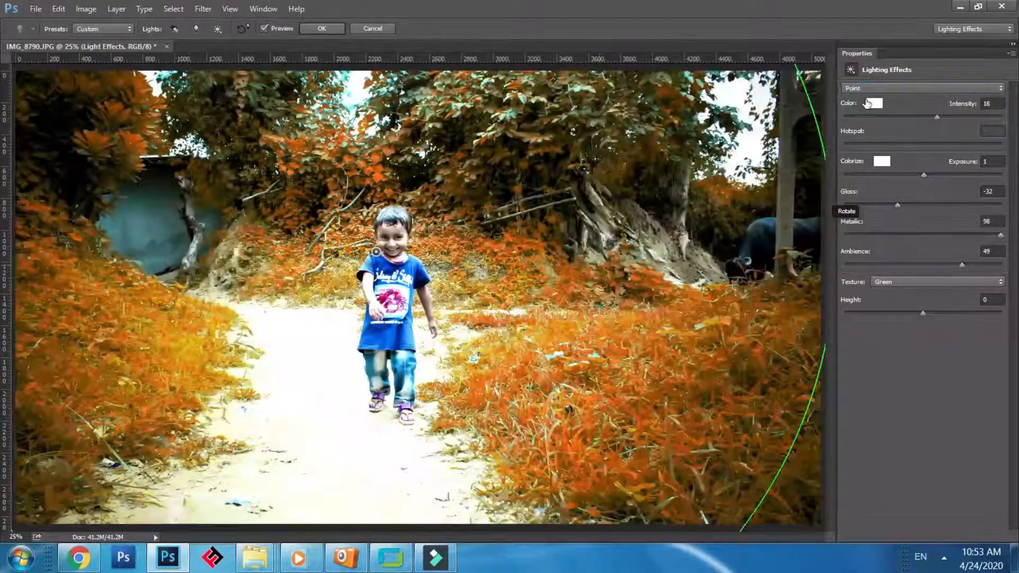
pyautogui.click(870, 92)
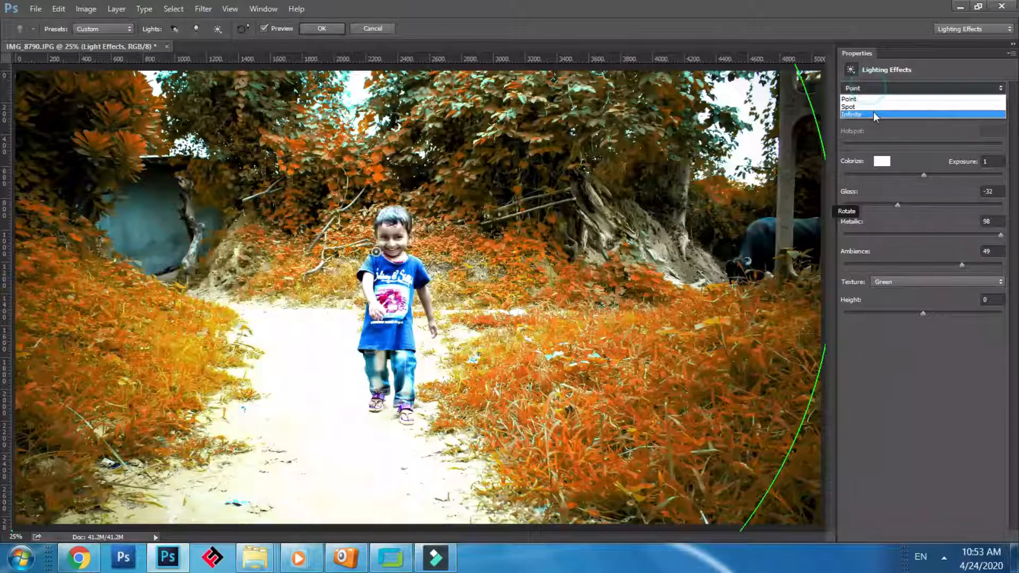
pyautogui.click(874, 112)
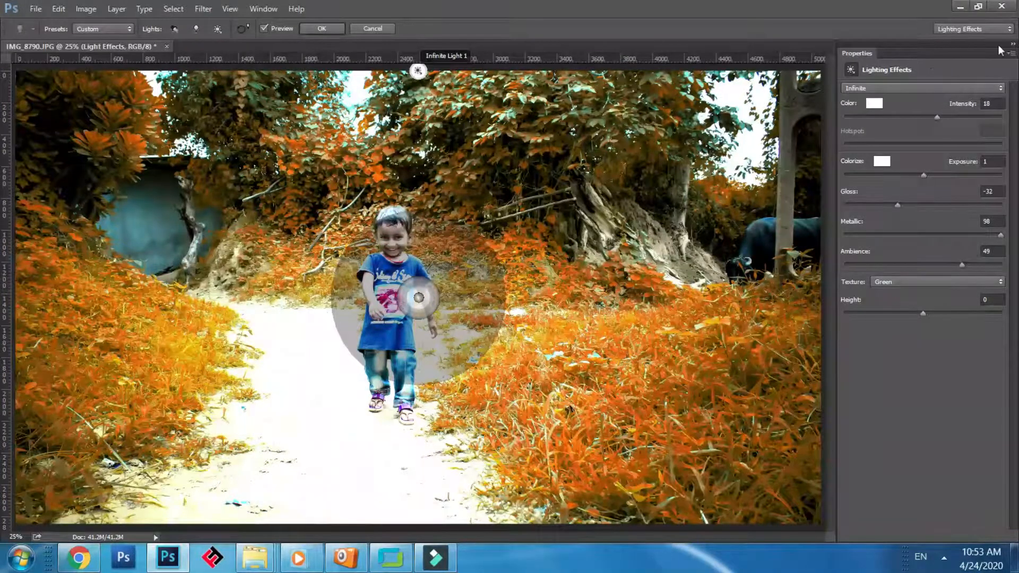
# - Detach and close the Properties panel, and restore the panels by resetting the Lighting Effects workspace
pyautogui.click(1012, 44)
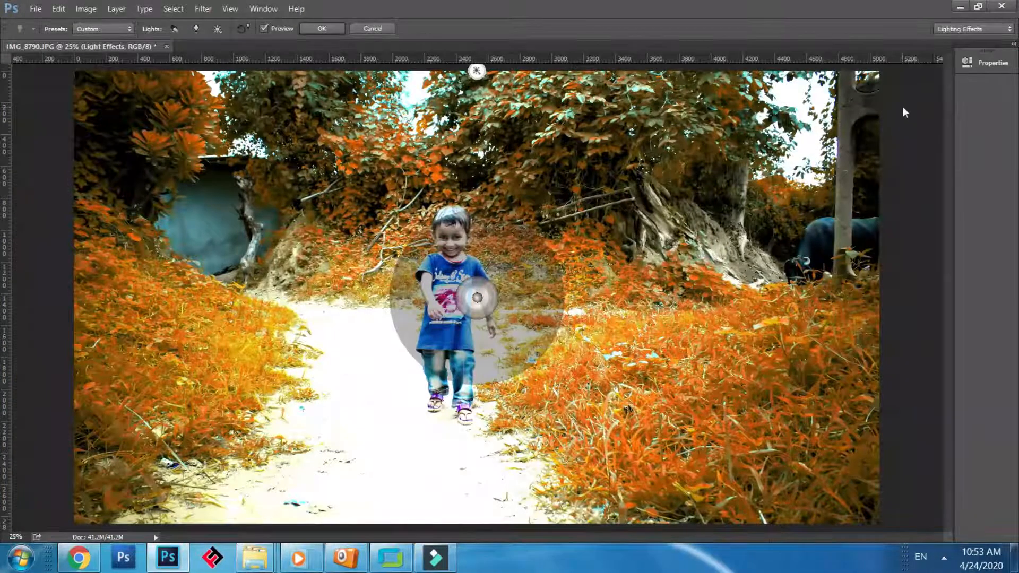
pyautogui.press('alt')
pyautogui.moveTo(988, 62); pyautogui.dragTo(833, 159)
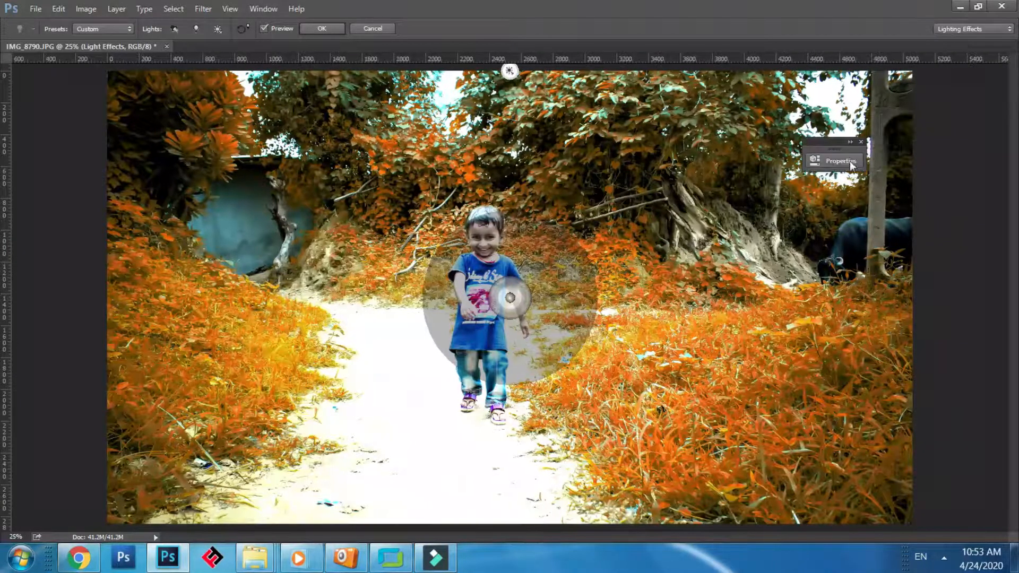
pyautogui.click(862, 142)
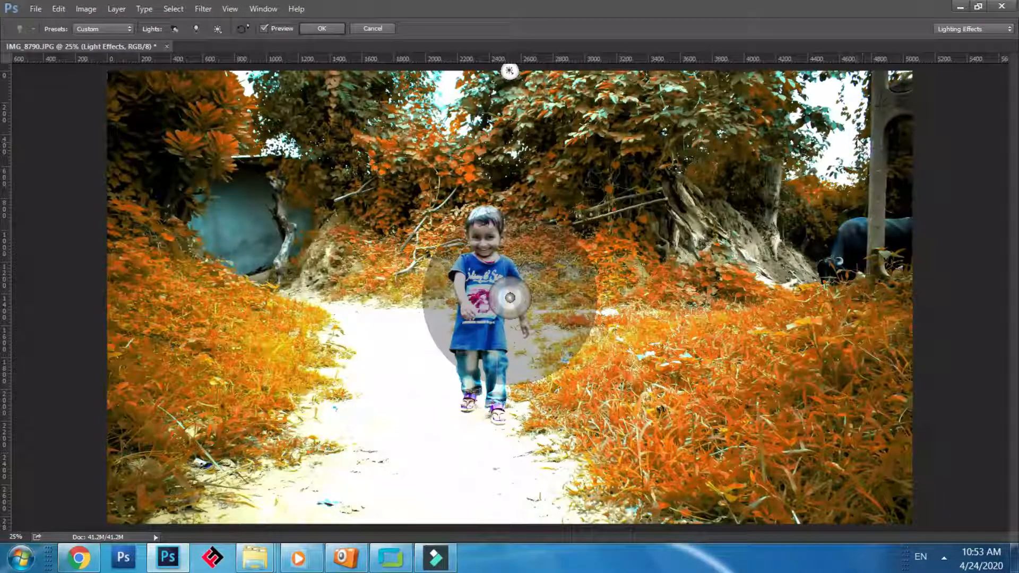
pyautogui.click(966, 30)
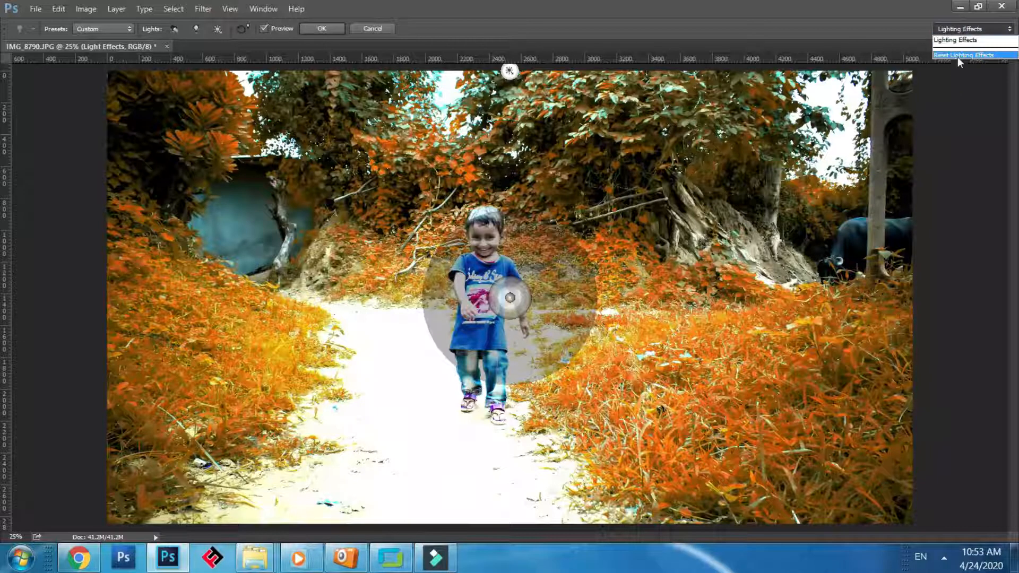
pyautogui.click(958, 55)
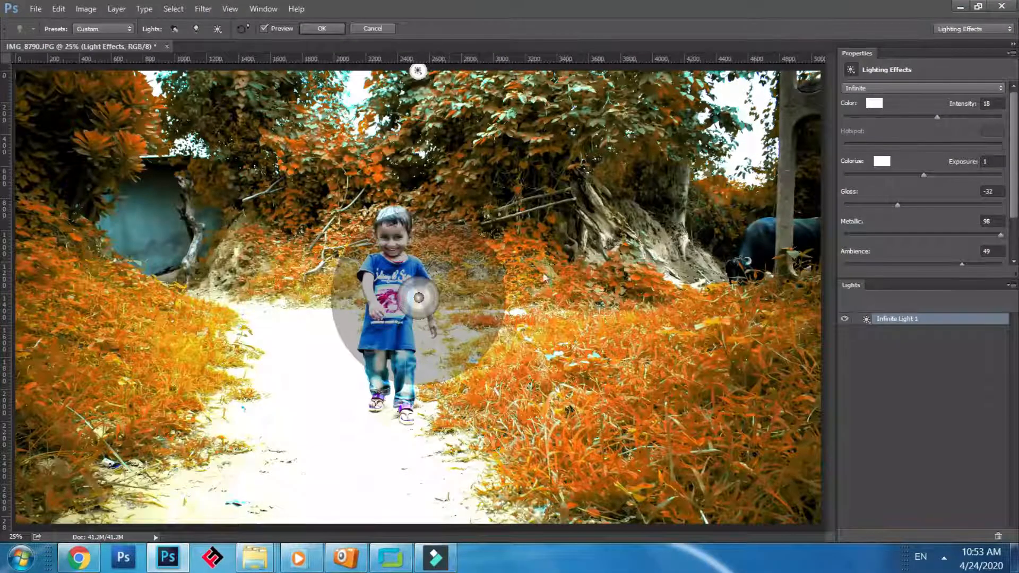
# - Try tilting the infinite light and lowering its Intensity to 11, and cancel the Lighting Effects filter
pyautogui.moveTo(481, 317); pyautogui.dragTo(671, 263)
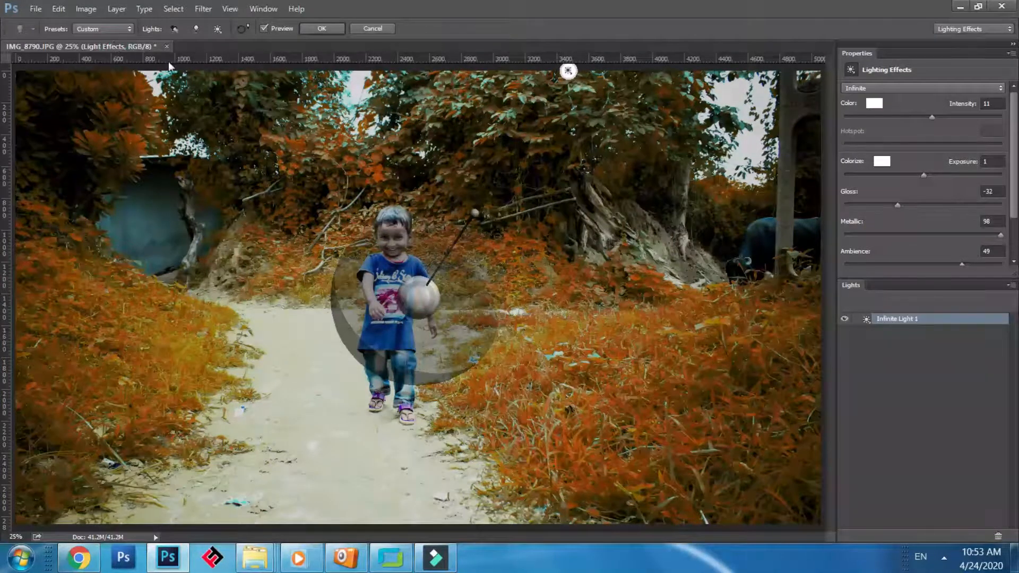
pyautogui.click(372, 29)
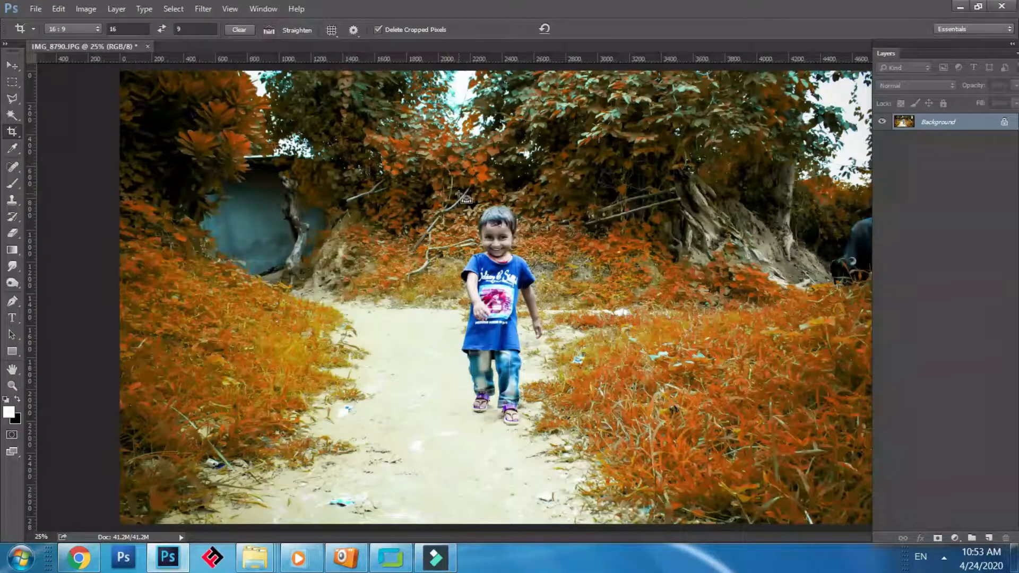
# - Save the photo to the Desktop as a JPEG named with the child's name and -01, using Maximum quality 12
pyautogui.hotkey('ctrl', '-')
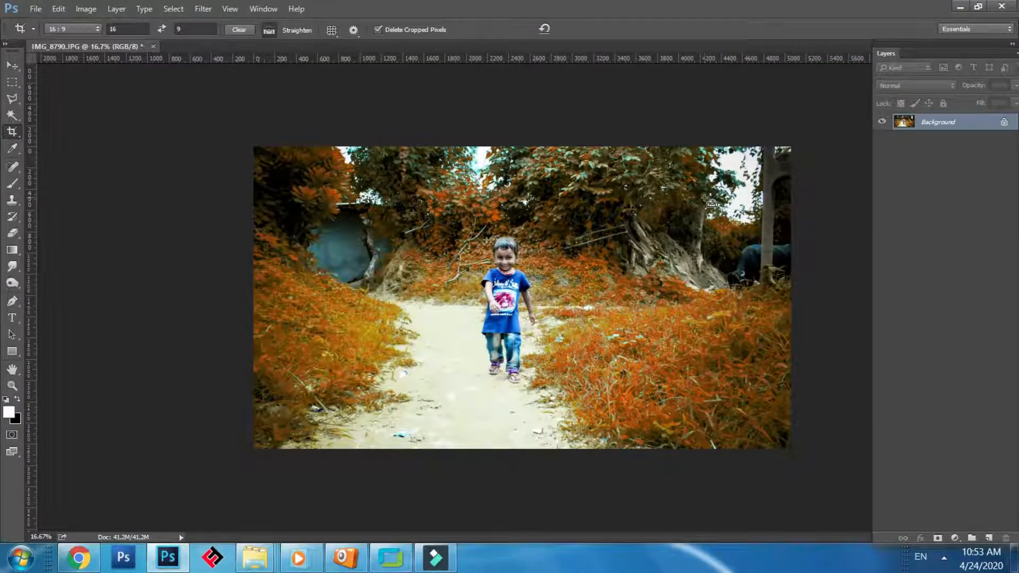
pyautogui.hotkey('ctrl', 'shift', 's')
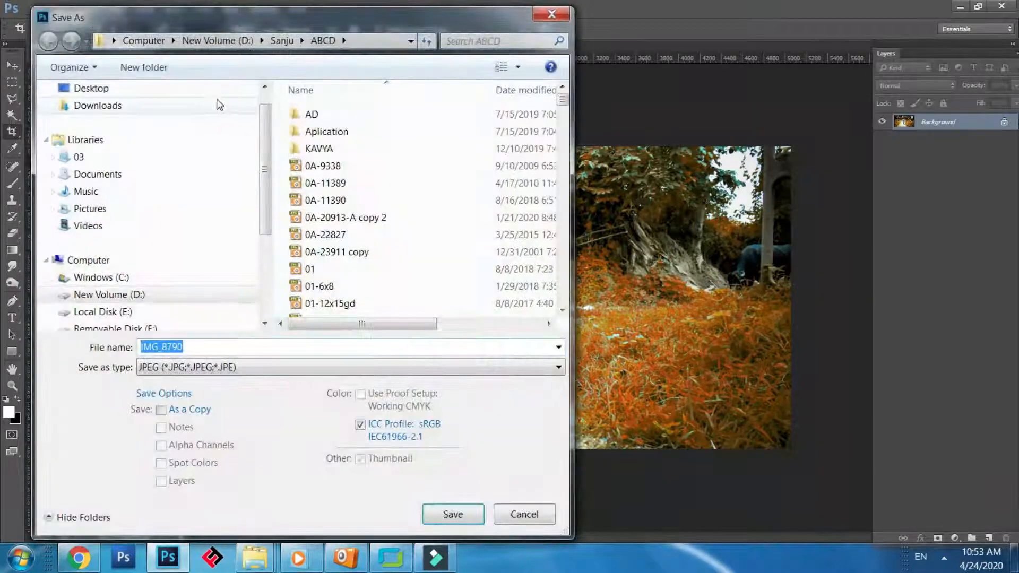
pyautogui.press('Escape')
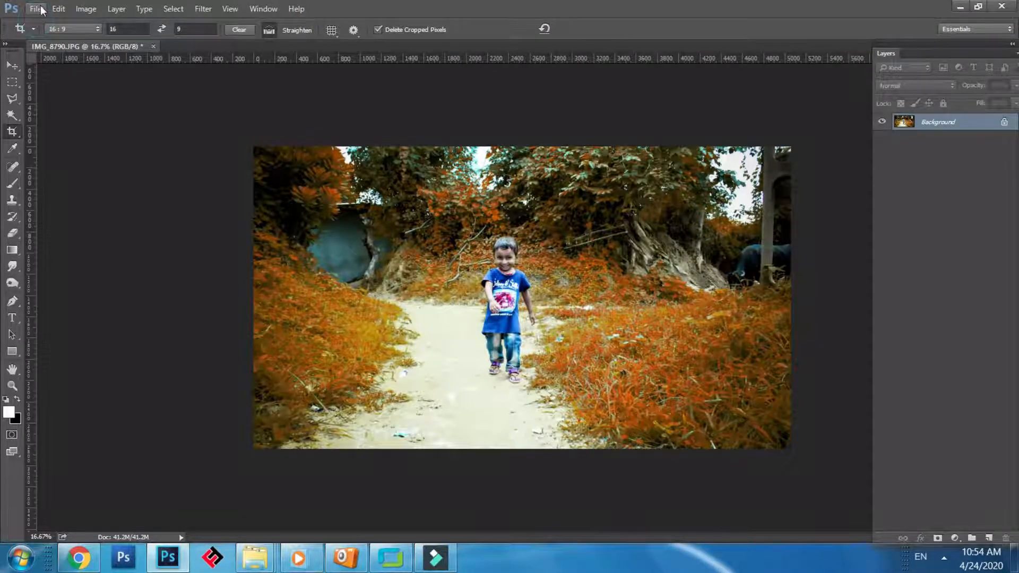
pyautogui.click(36, 14)
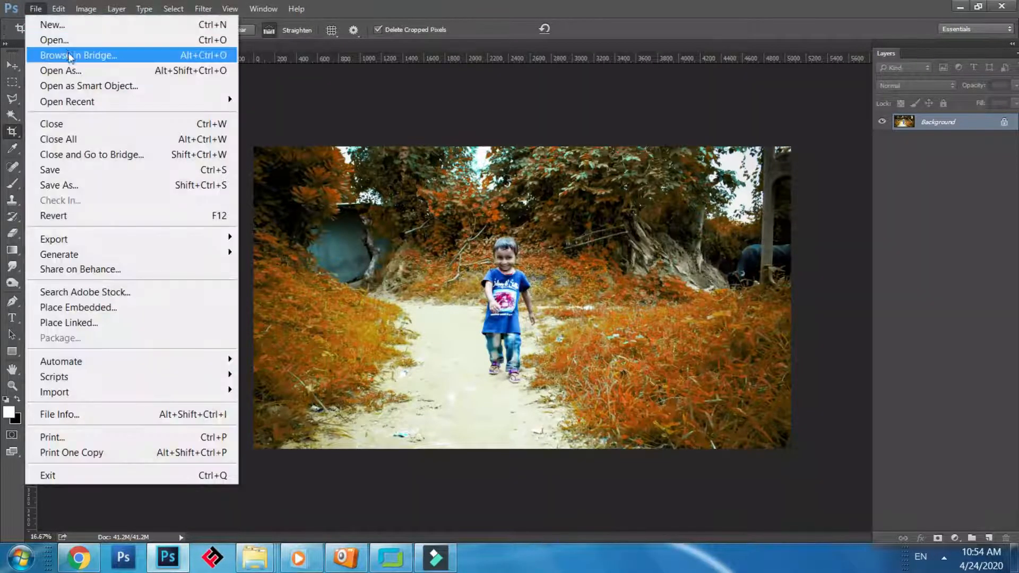
pyautogui.click(83, 180)
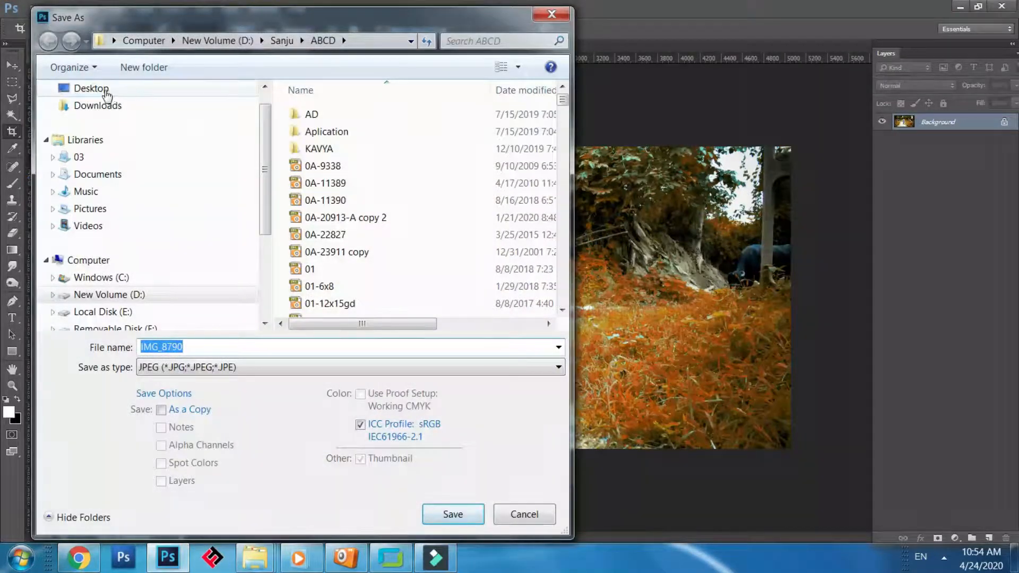
pyautogui.click(106, 90)
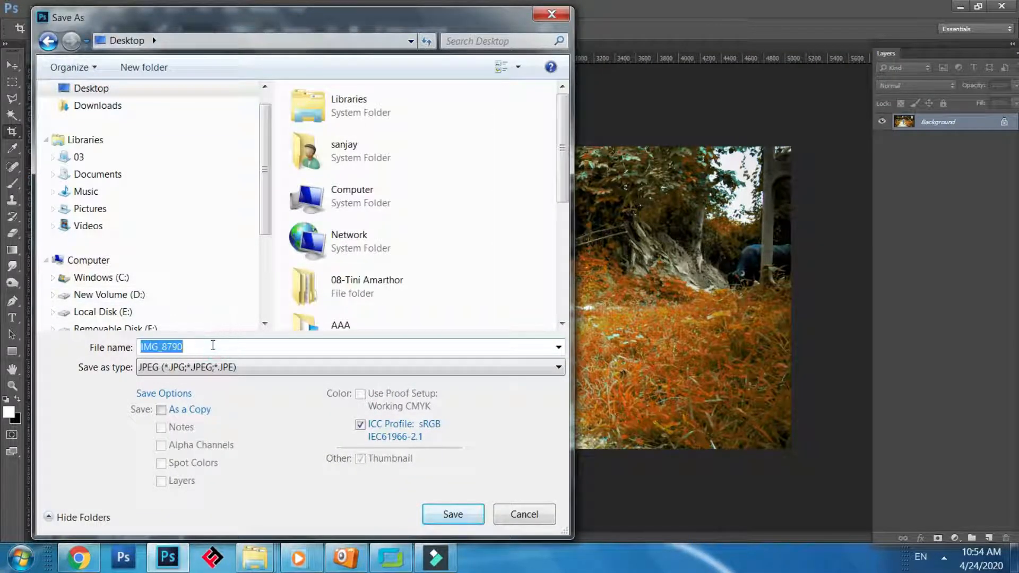
pyautogui.write('kavya -01')
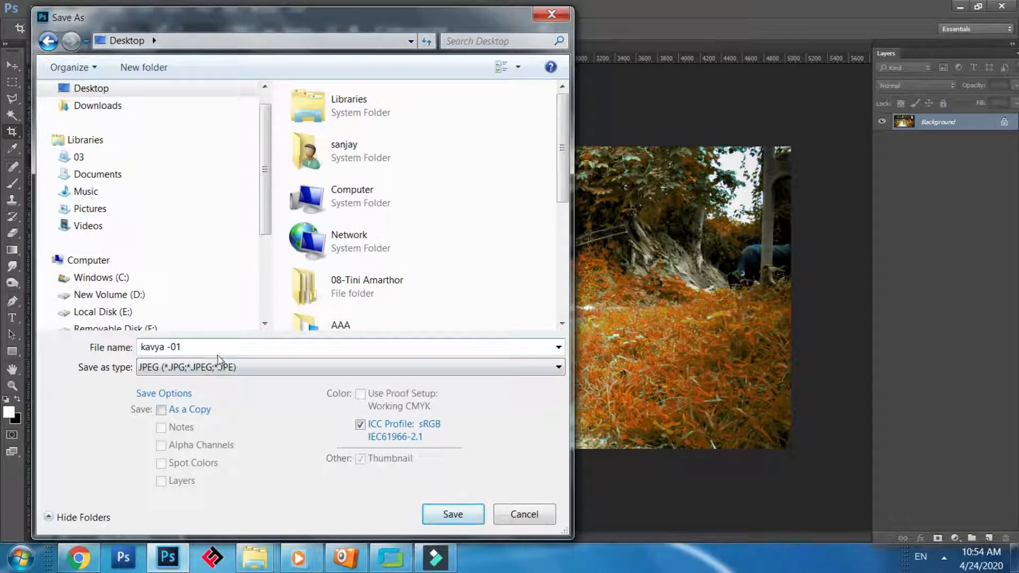
pyautogui.click(451, 514)
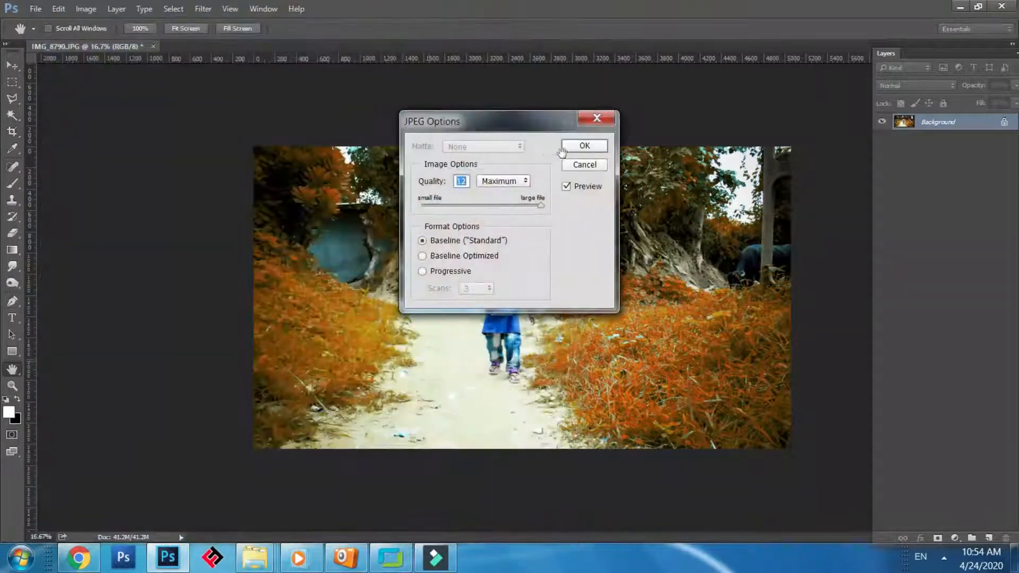
pyautogui.click(584, 146)
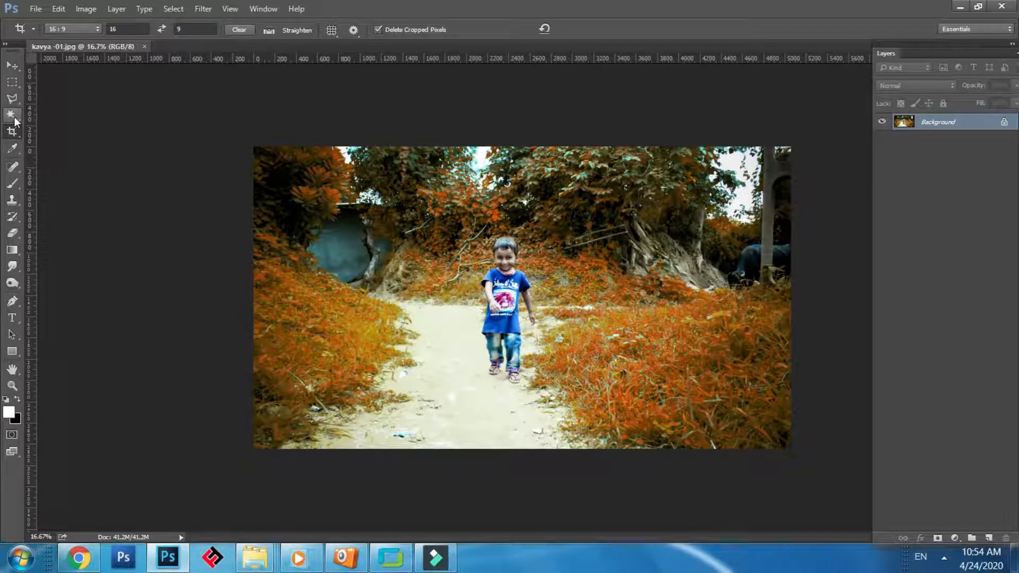
pyautogui.click(13, 148)
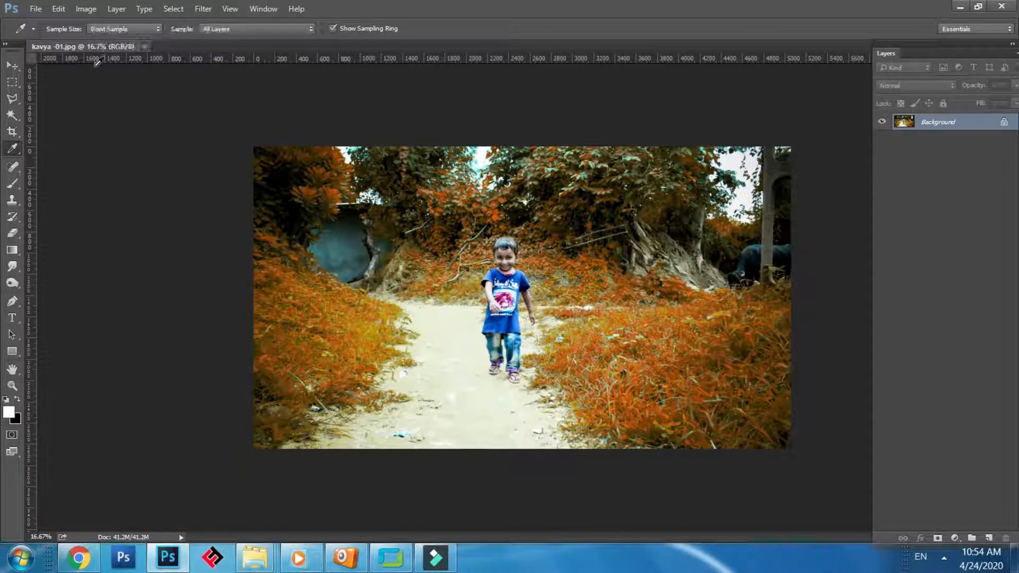
pyautogui.click(65, 9)
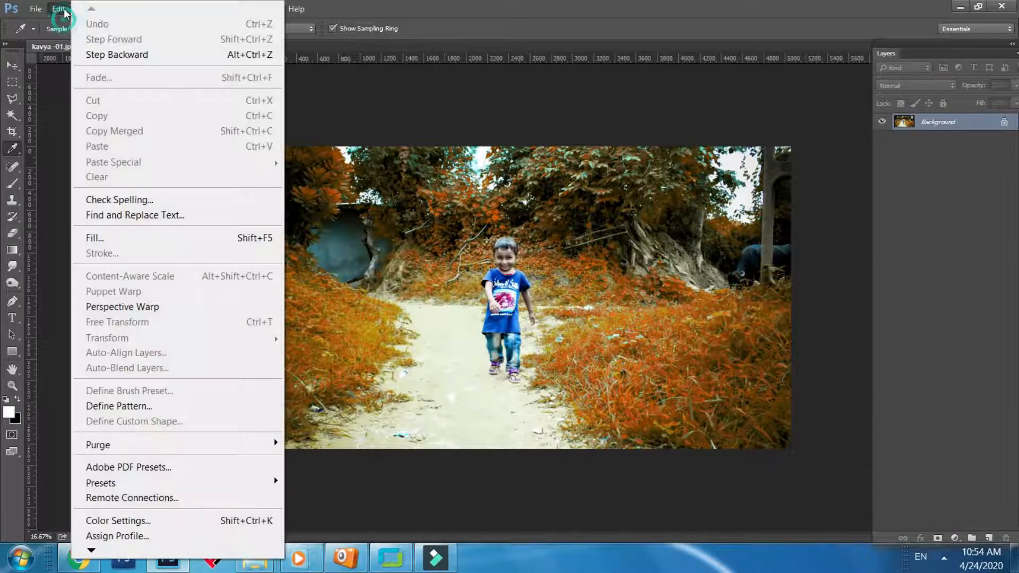
pyautogui.click(332, 91)
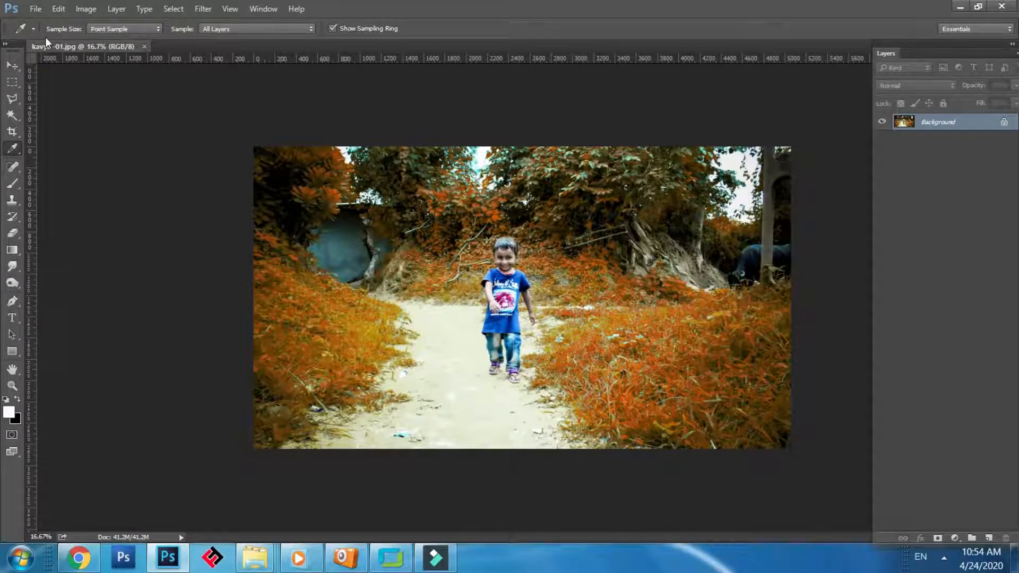
pyautogui.click(59, 13)
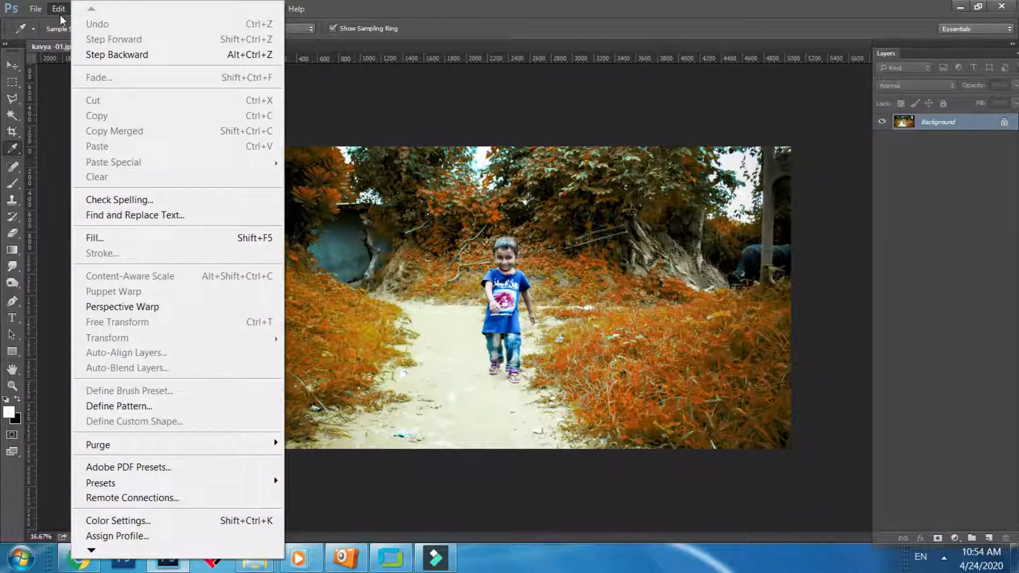
pyautogui.click(355, 79)
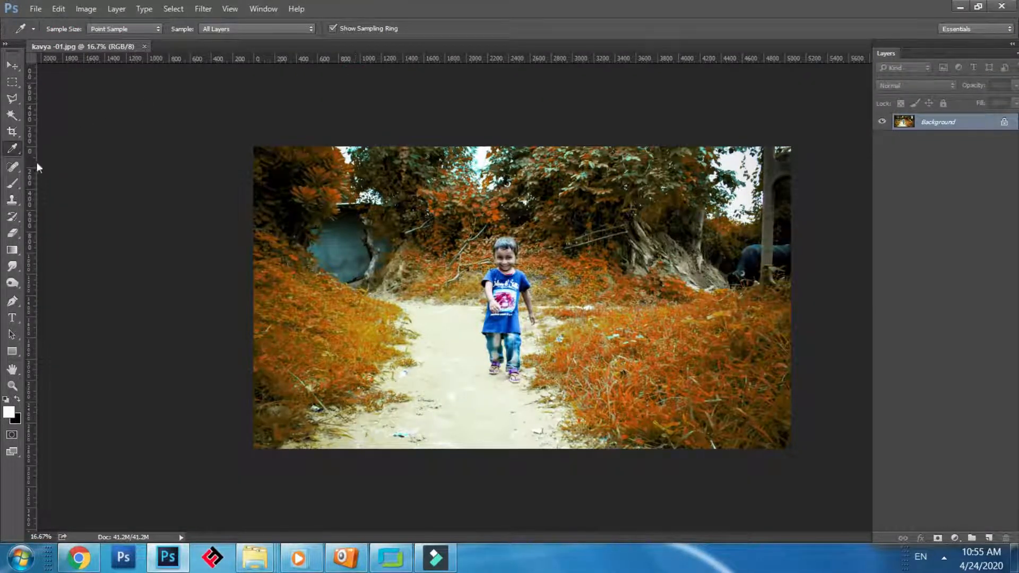
# - Choose the 1014 px FOCUS logo brush, try stamping it on the orange grass beside the child, and undo the stamp
pyautogui.click(13, 183)
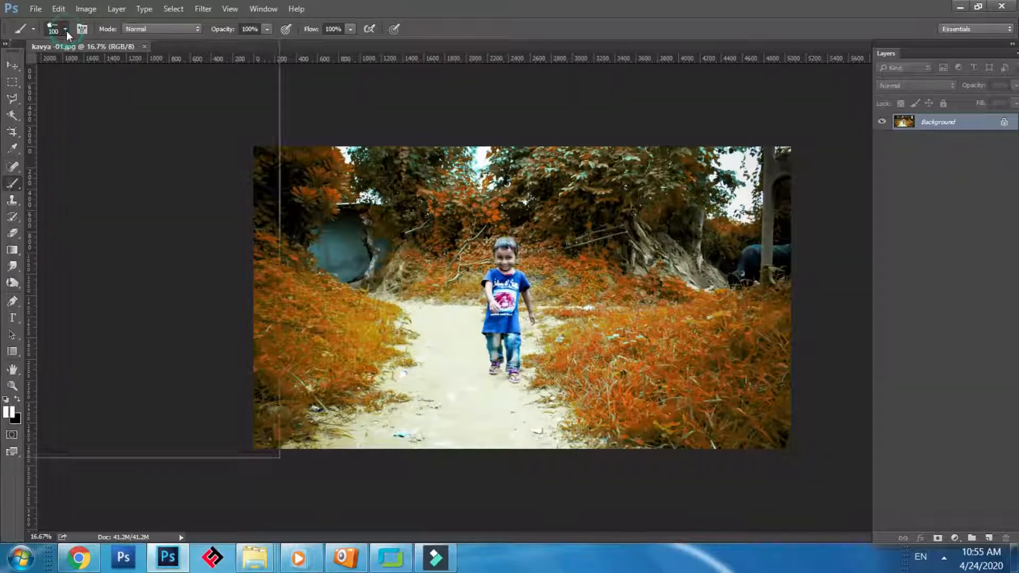
pyautogui.click(66, 29)
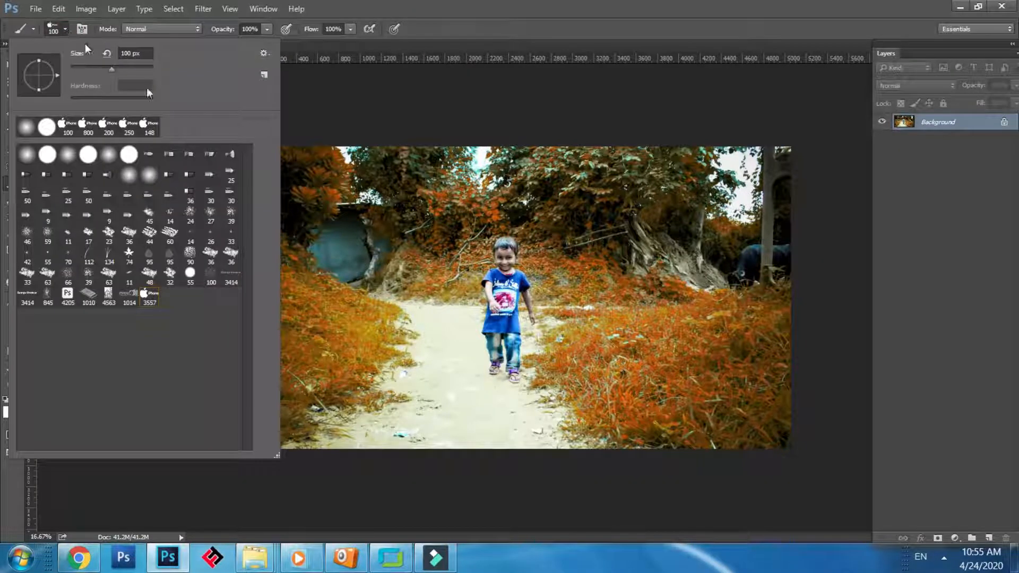
pyautogui.click(130, 299)
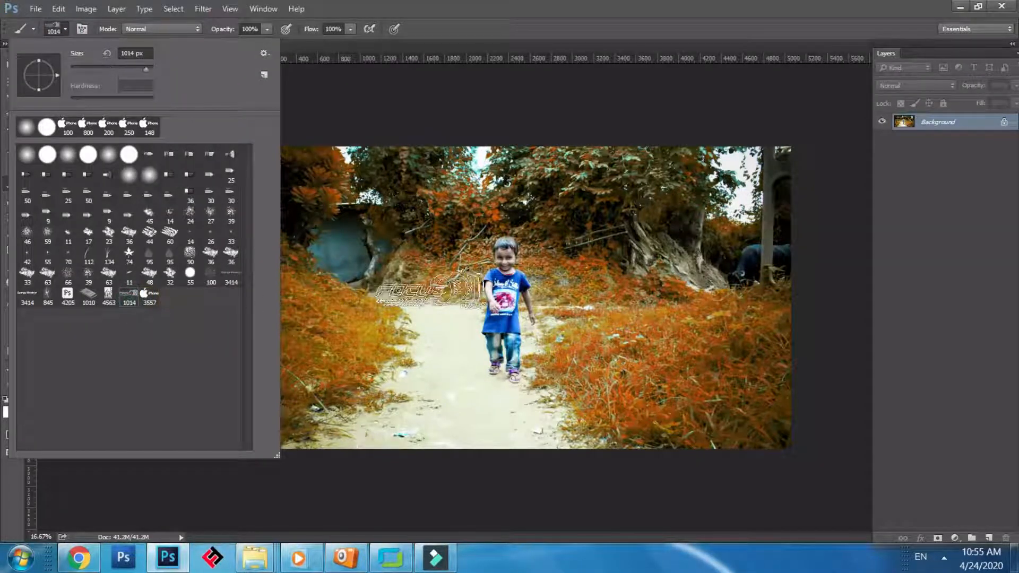
pyautogui.click(689, 349)
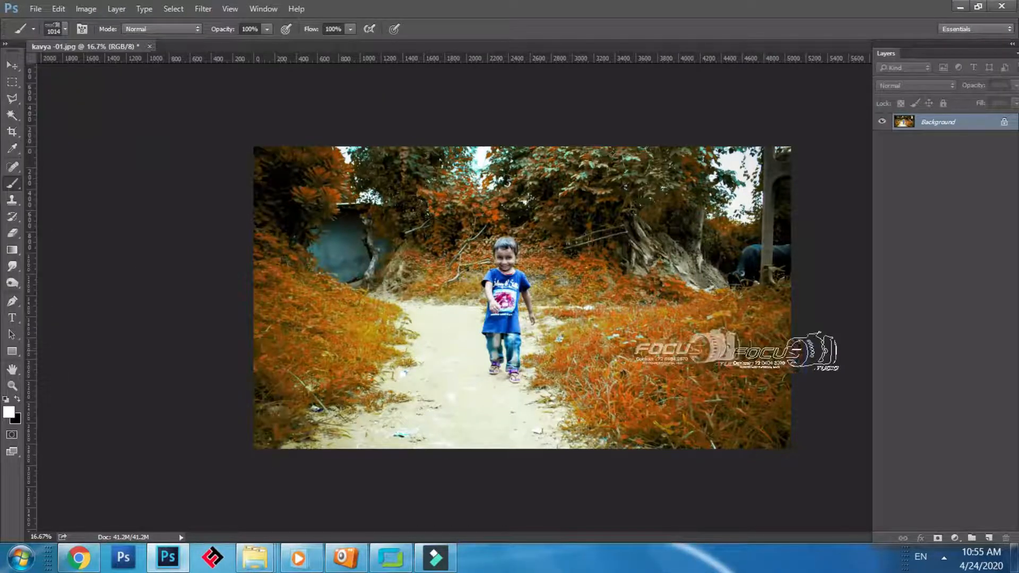
pyautogui.hotkey('ctrl', 'z')
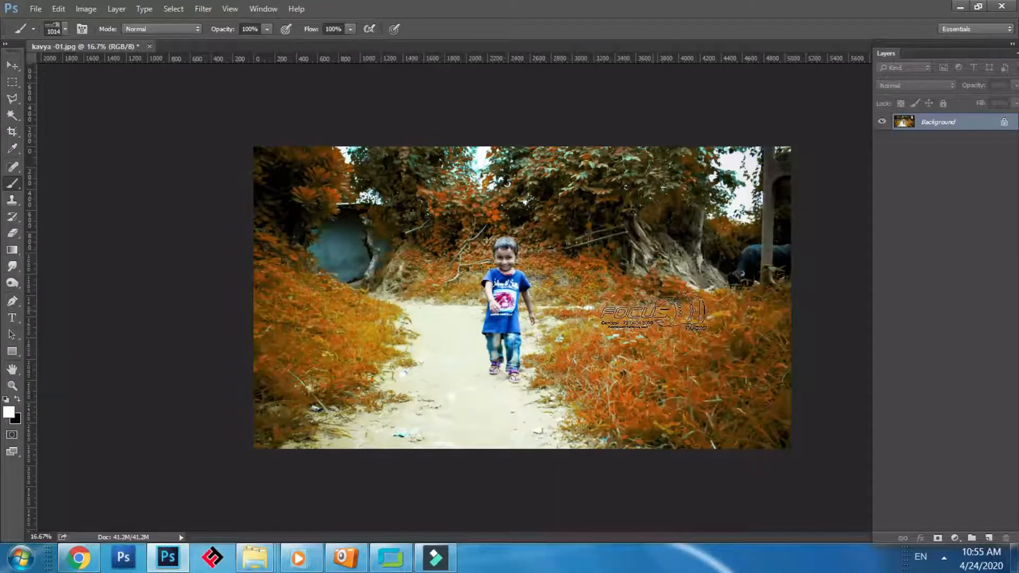
# - Enlarge the FOCUS logo brush to 1700 px and try stamping it on the orange grass beside the child
pyautogui.press(']')
pyautogui.press(']')
pyautogui.press(']')
pyautogui.press(']')
pyautogui.press(']')
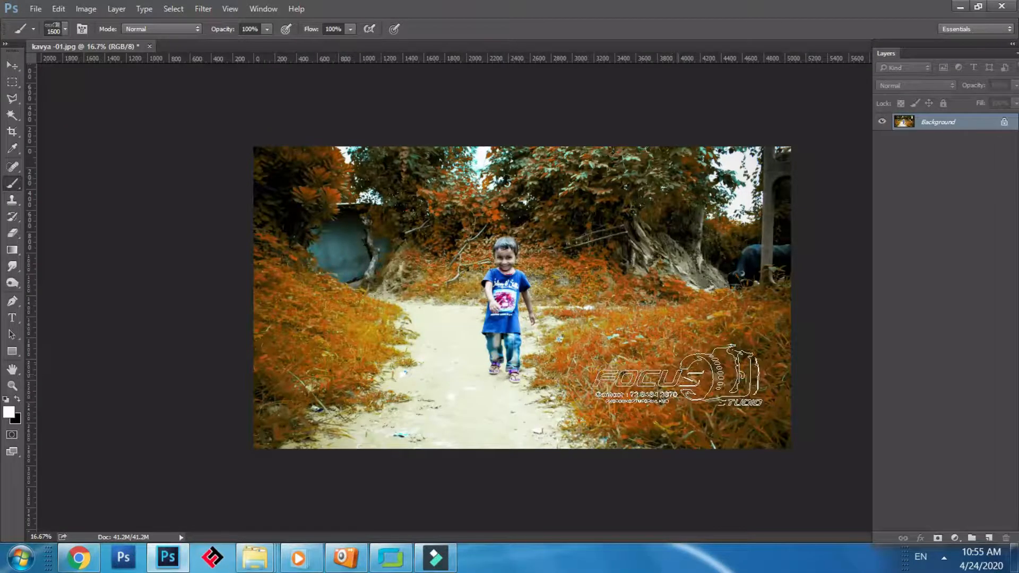
pyautogui.press(']')
pyautogui.press(']')
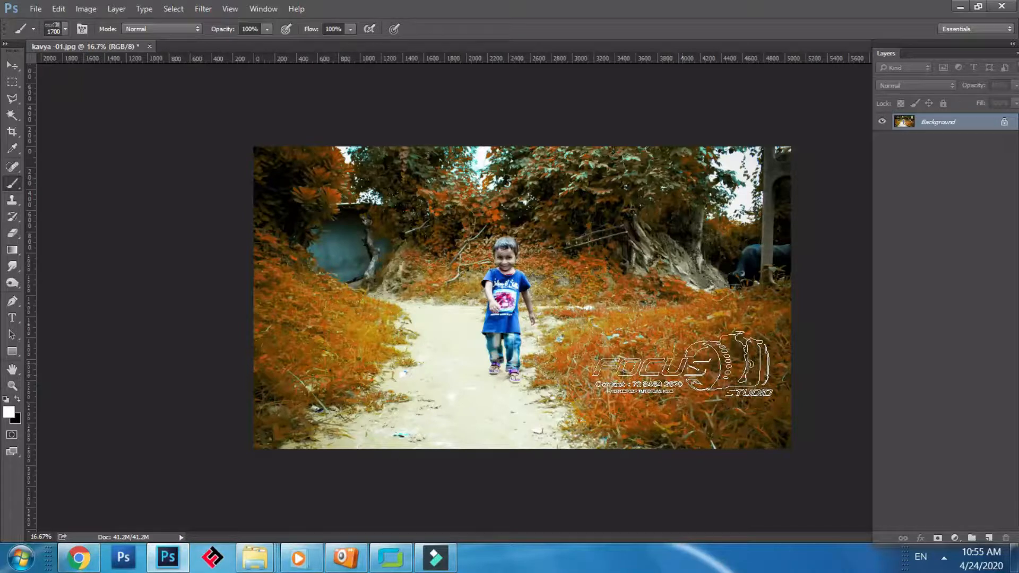
pyautogui.click(682, 365)
pyautogui.hotkey('ctrl', '+')
pyautogui.hotkey('ctrl', '+')
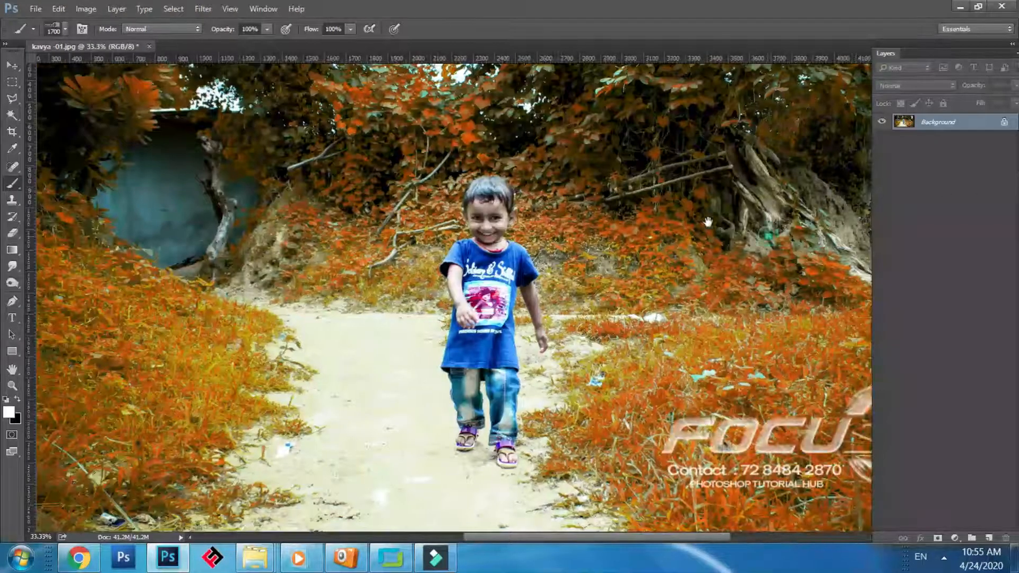
pyautogui.moveTo(772, 237); pyautogui.dragTo(687, 212)
pyautogui.hotkey('ctrl', '-')
pyautogui.hotkey('ctrl', '-')
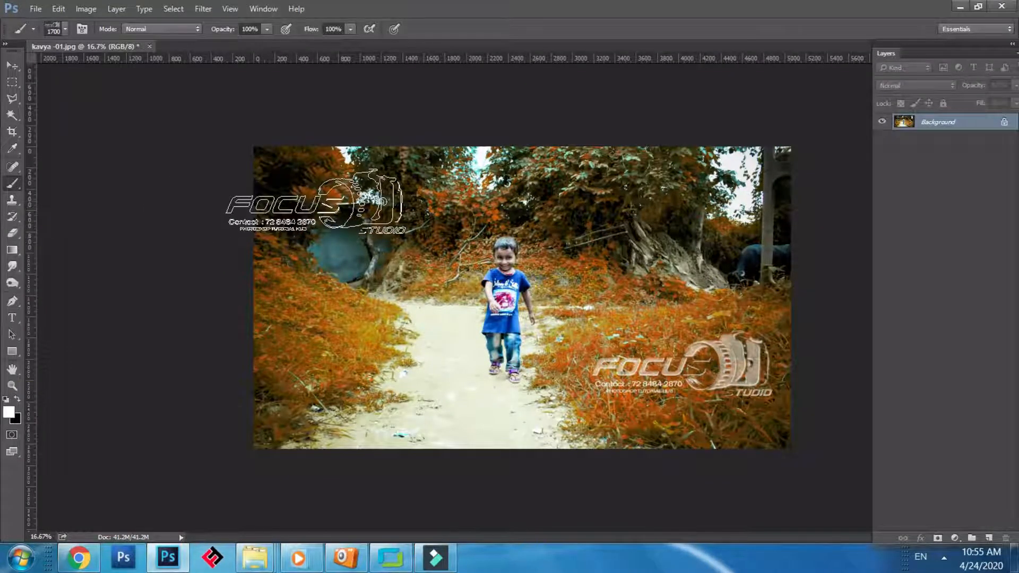
# - Choose the 3414 px name-text brush, try stamping it across the trees above the child, and undo the logo and name stamps
pyautogui.click(65, 30)
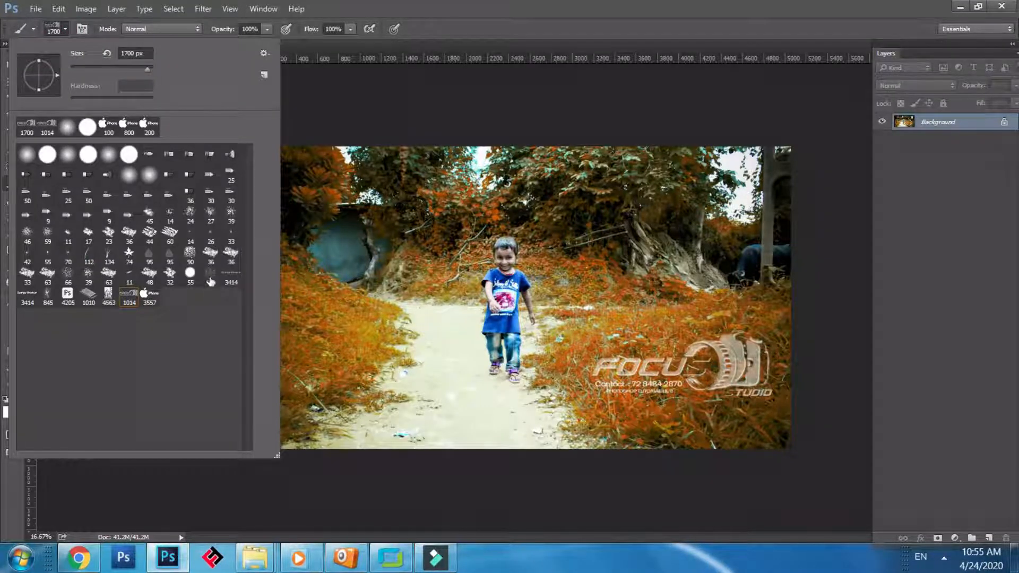
pyautogui.click(231, 274)
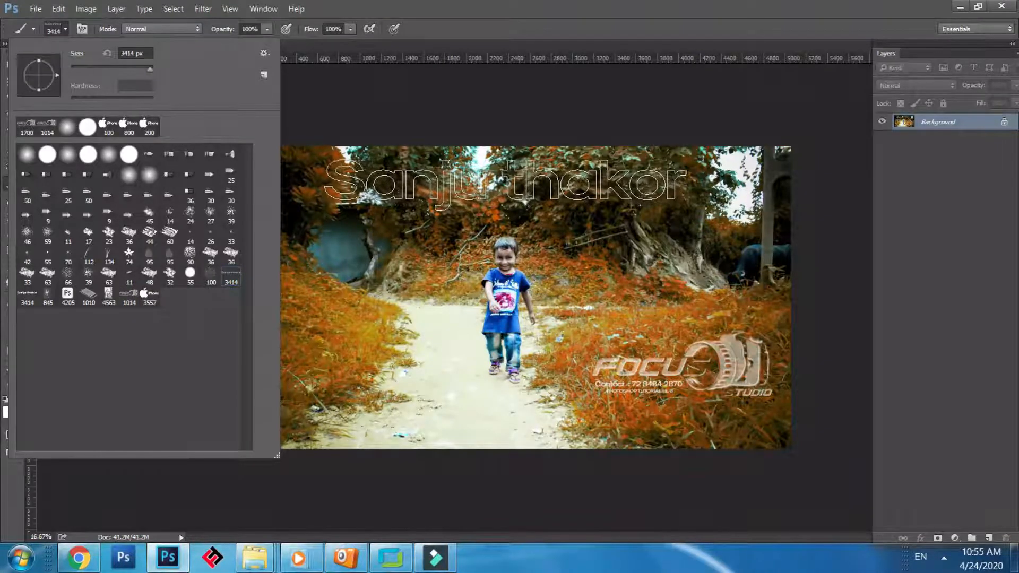
pyautogui.click(504, 181)
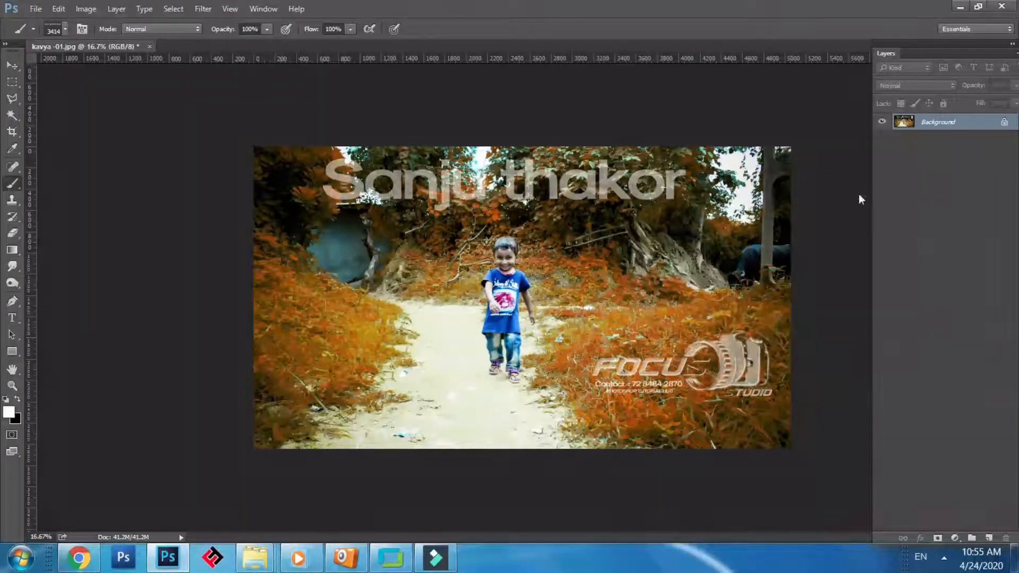
pyautogui.hotkey('ctrl', 'z')
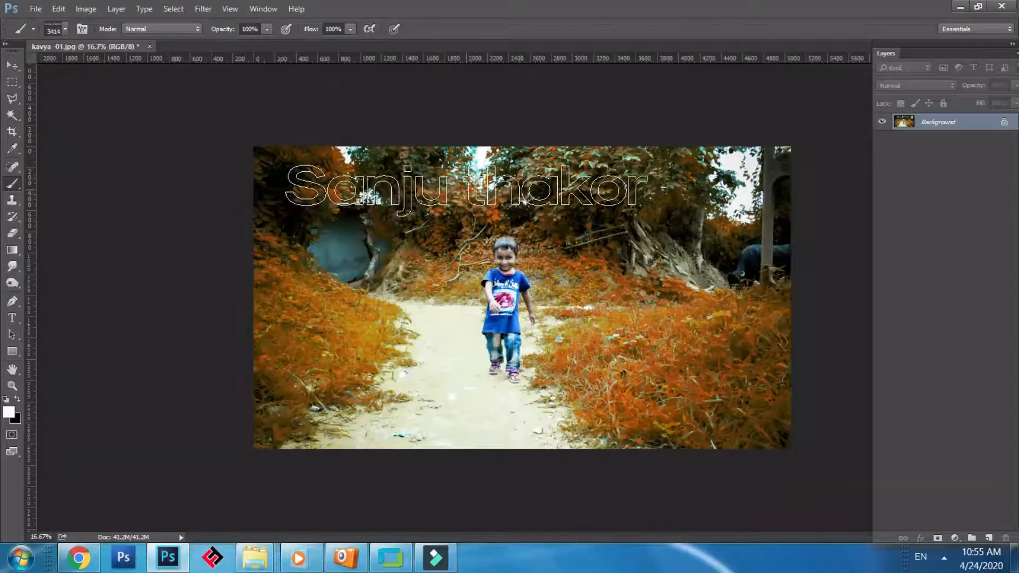
# - Try another full-size name stamp slightly lower over the trees above the child, and undo it
pyautogui.click(469, 188)
pyautogui.hotkey('ctrl', '+')
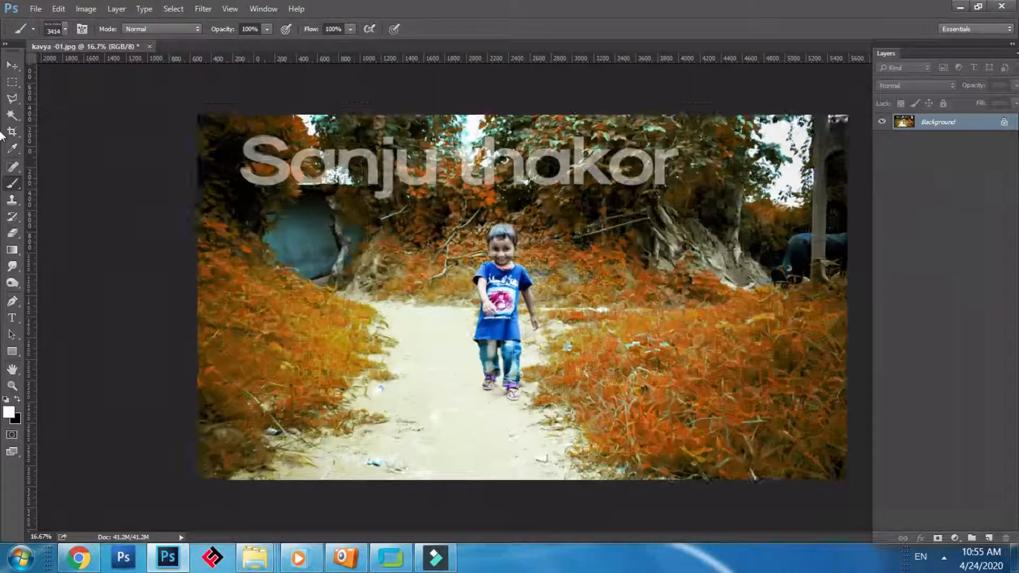
pyautogui.hotkey('ctrl', 'z')
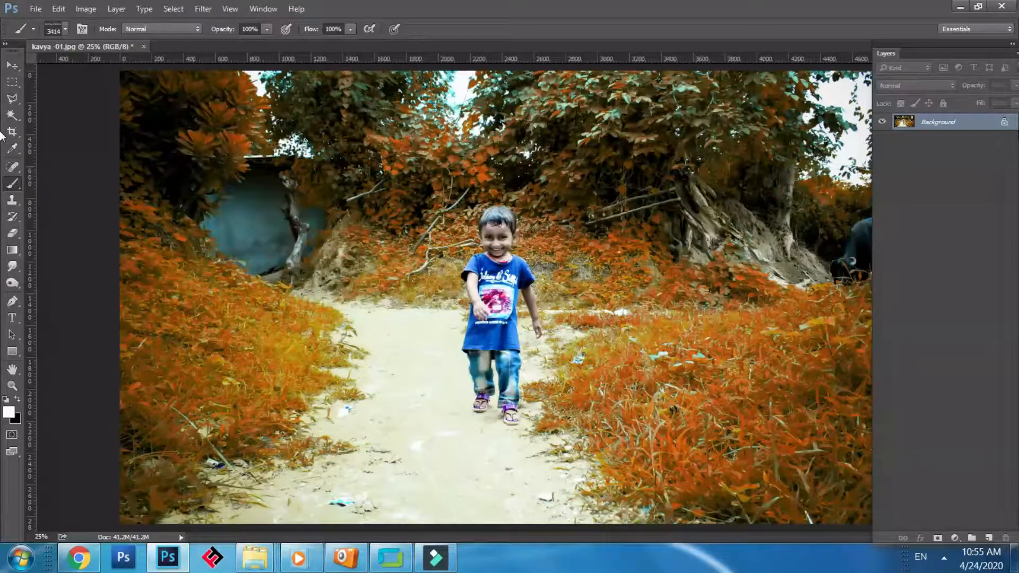
pyautogui.hotkey('ctrl', '-')
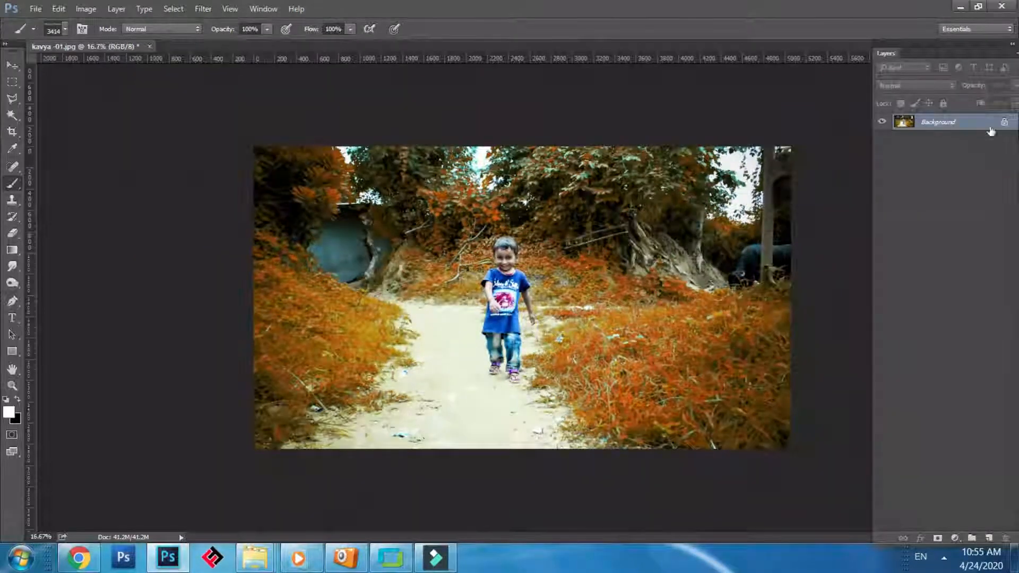
# - Reduce the name-text brush to 1400 px and stamp it on the orange grass near the photo's lower-right corner
pyautogui.press('[')
pyautogui.press('[')
pyautogui.press('[')
pyautogui.press('[')
pyautogui.press('[')
pyautogui.press('[')
pyautogui.press('[')
pyautogui.press('[')
pyautogui.press('[')
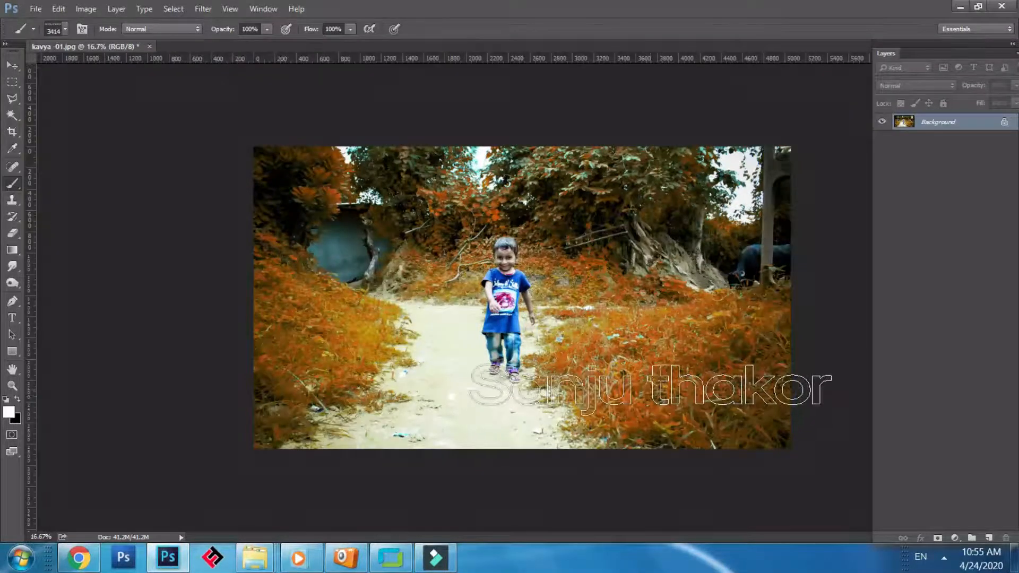
pyautogui.press('[')
pyautogui.press('[')
pyautogui.press('[')
pyautogui.press('[')
pyautogui.press('[')
pyautogui.press('[')
pyautogui.press('[')
pyautogui.press('[')
pyautogui.press('[')
pyautogui.press('[')
pyautogui.press('[')
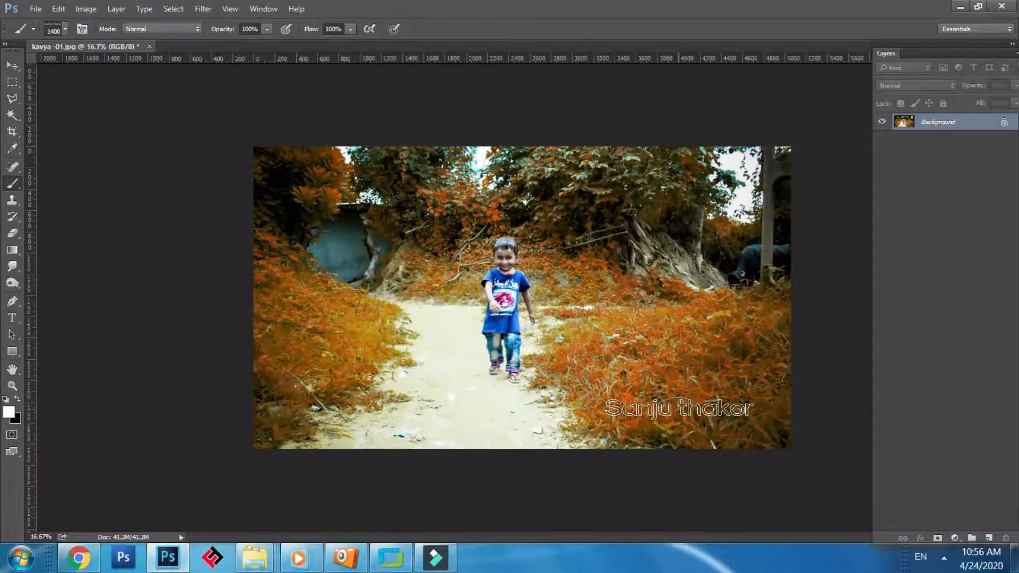
pyautogui.click(690, 419)
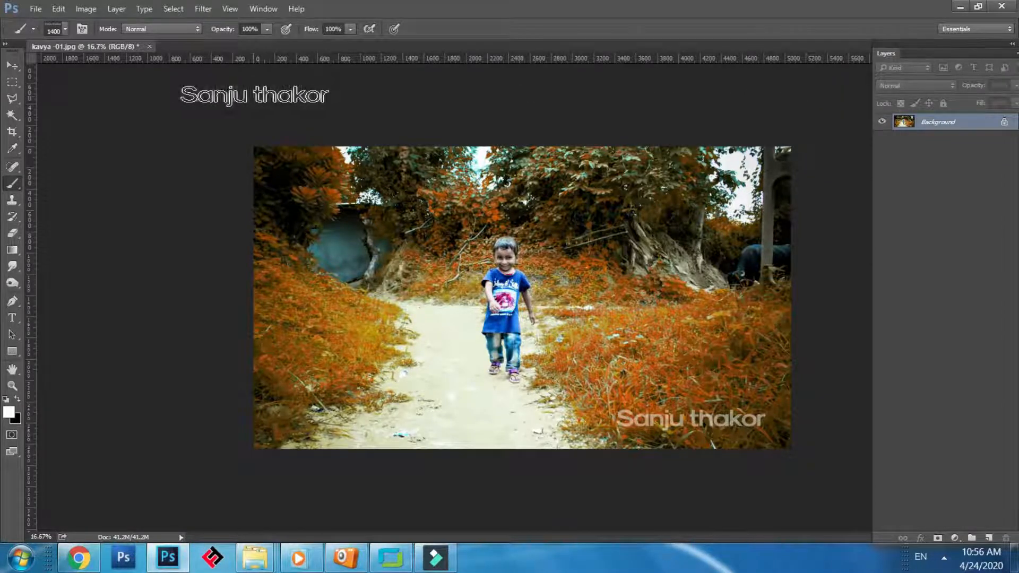
# - Save the watermarked photo to the Desktop as a new JPEG, adding + to the existing file name, with Maximum quality 12
pyautogui.click(37, 8)
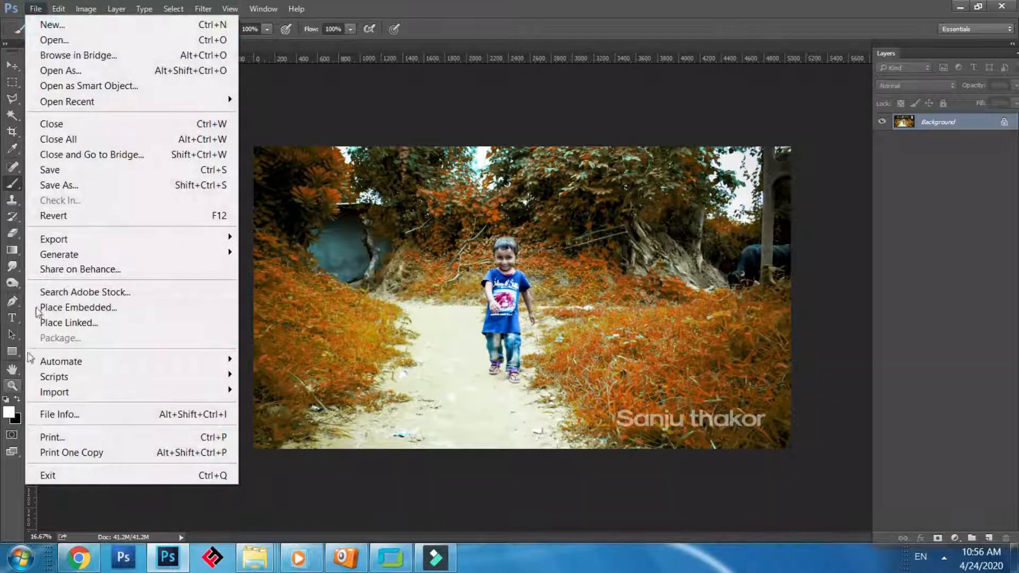
pyautogui.click(53, 187)
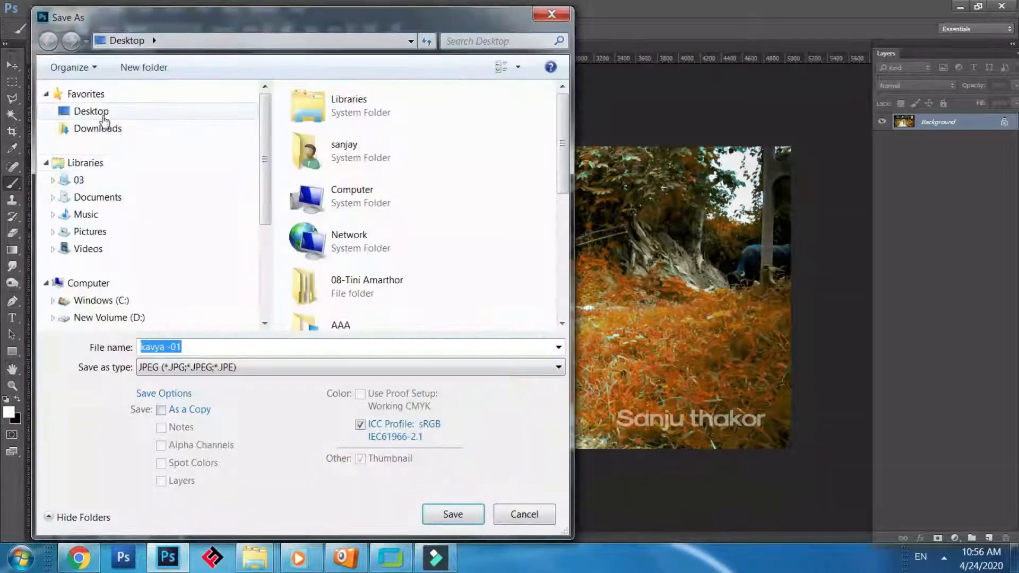
pyautogui.click(100, 113)
pyautogui.click(196, 346)
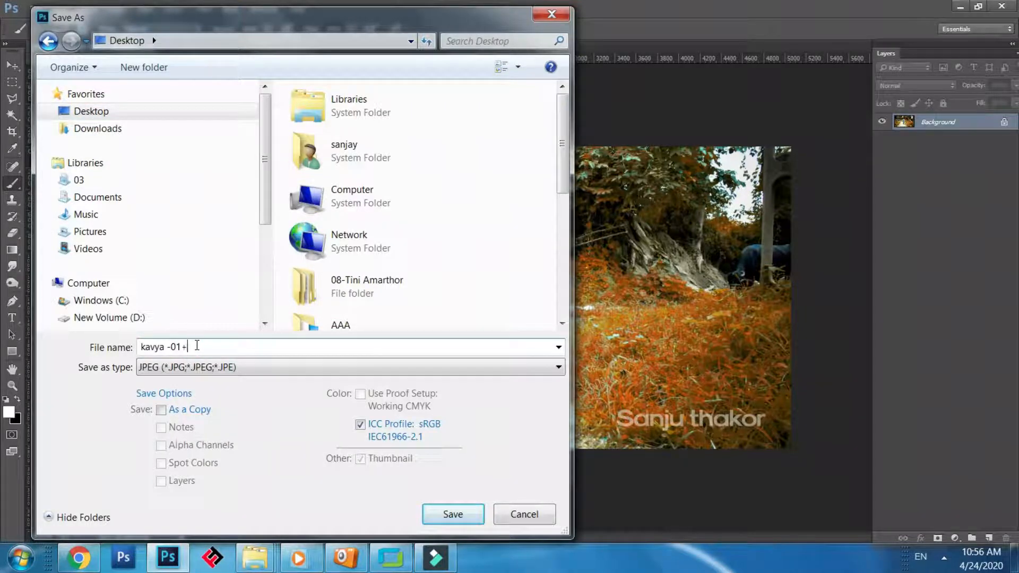
pyautogui.click(453, 514)
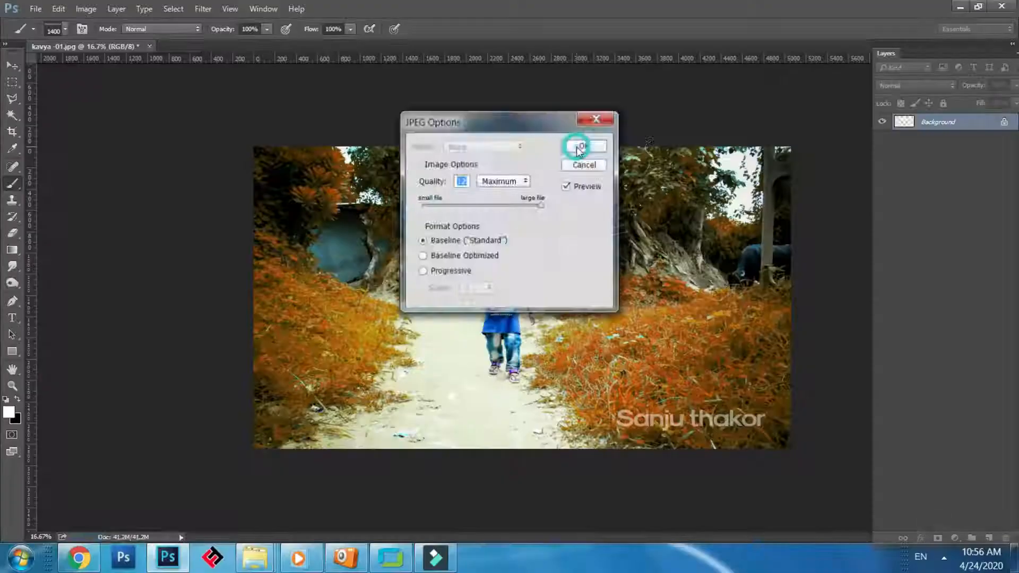
pyautogui.click(584, 143)
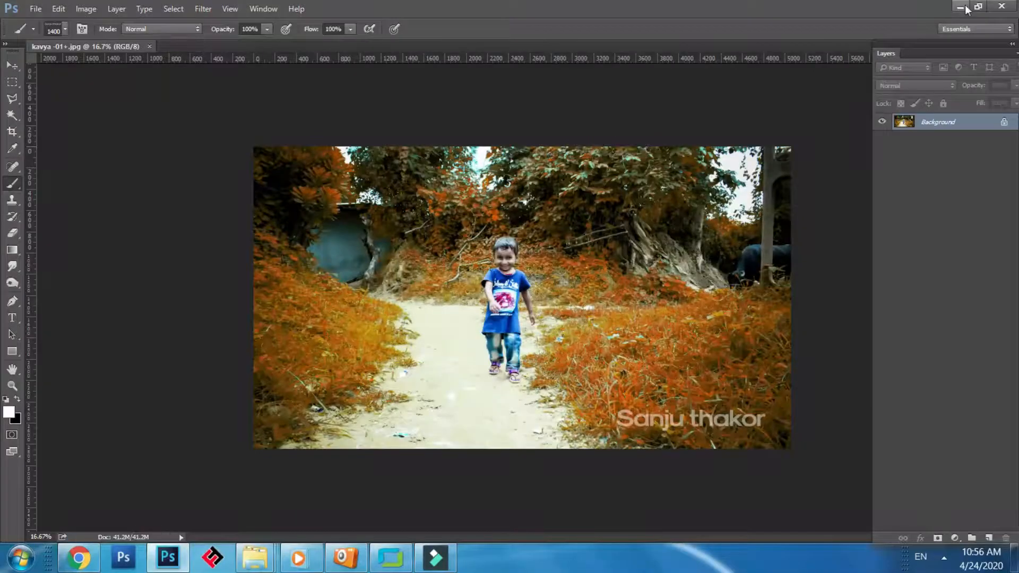